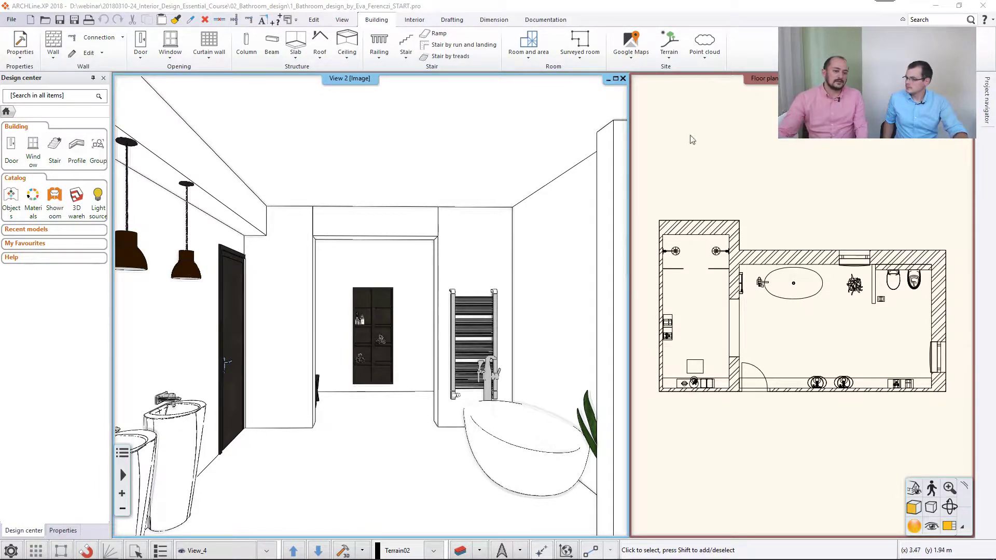
Step: Compare the ground-floor plan with the 3D view and examine the bathroom's layout on the enlarged plan
{"action": "left_click", "coordinate": [747, 160]}
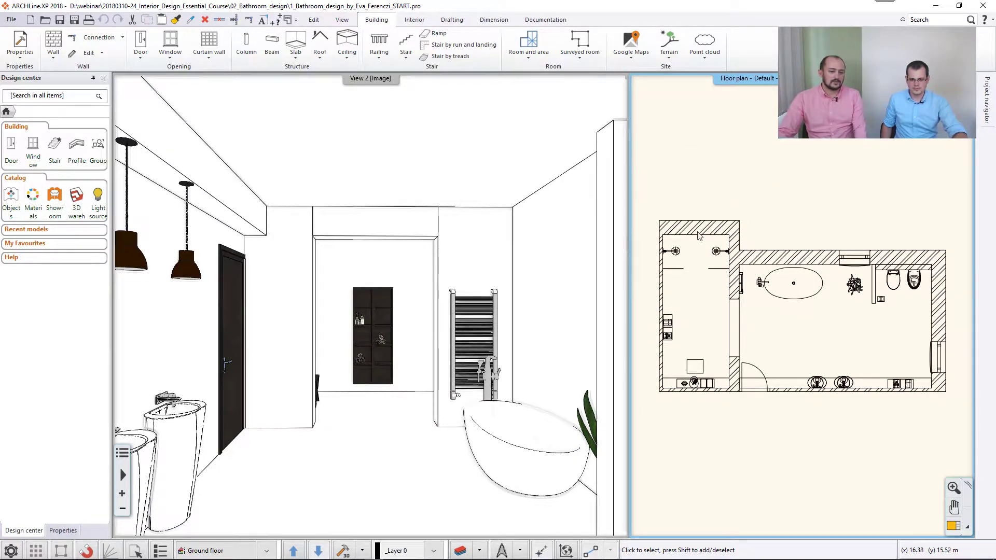
{"action": "left_click", "coordinate": [953, 528]}
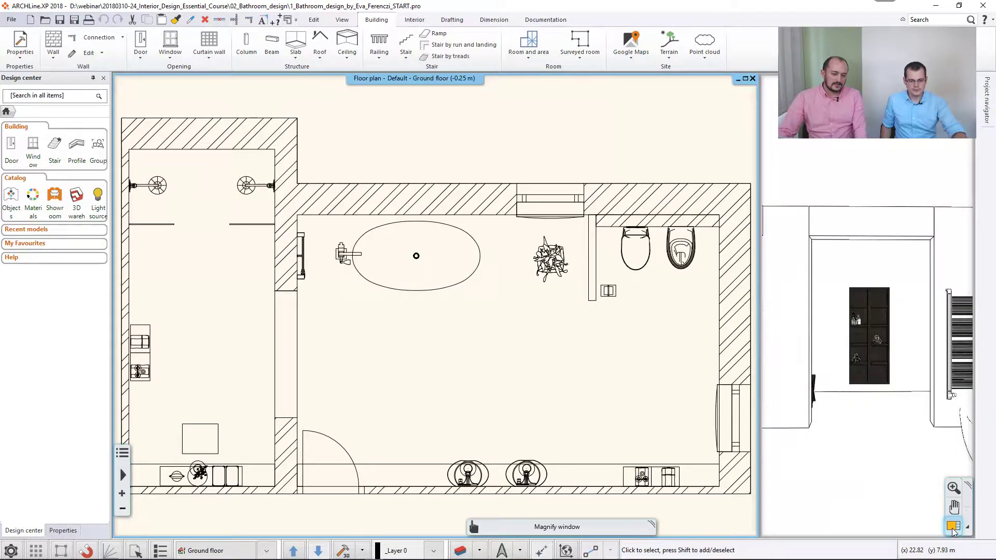
{"action": "left_click", "coordinate": [848, 164]}
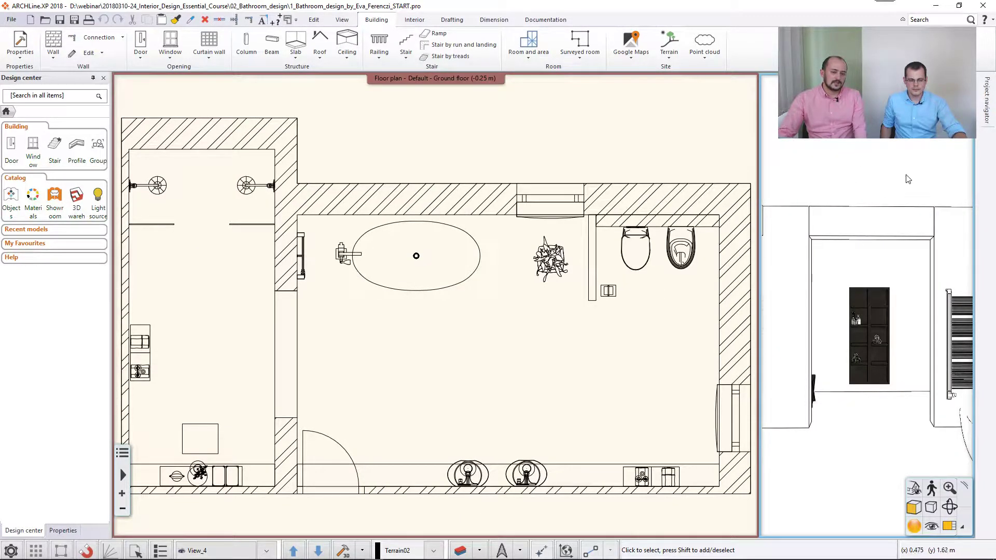
{"action": "left_click", "coordinate": [956, 526]}
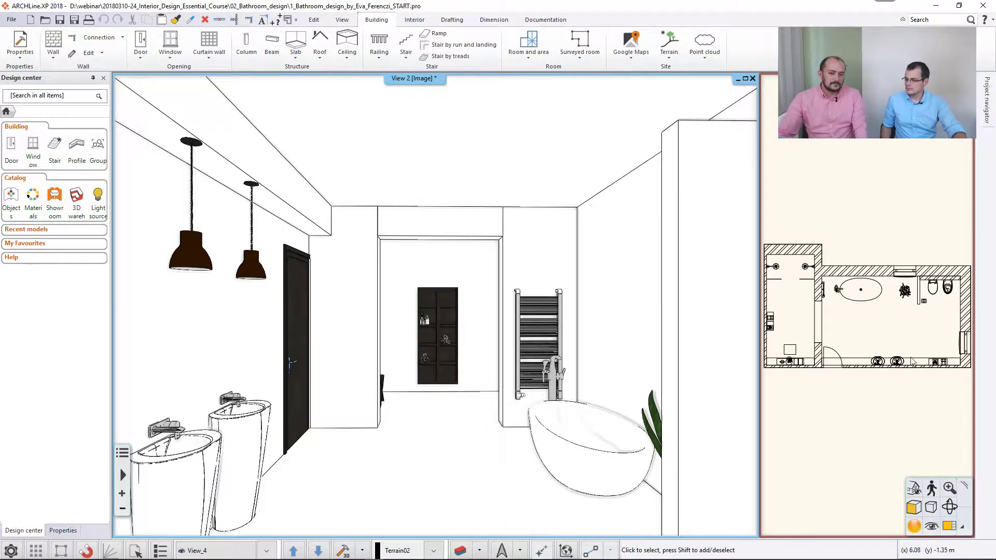
{"action": "left_click", "coordinate": [877, 461]}
{"action": "left_click", "coordinate": [954, 526]}
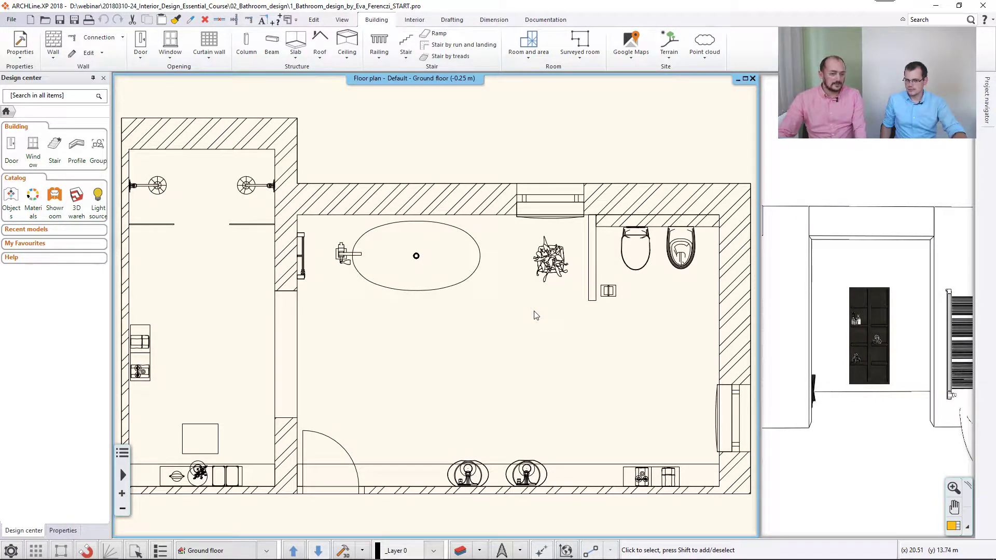
{"action": "scroll", "coordinate": [536, 315], "scroll_direction": "up", "scroll_amount": 3}
{"action": "scroll", "coordinate": [525, 316], "scroll_direction": "down", "scroll_amount": 5}
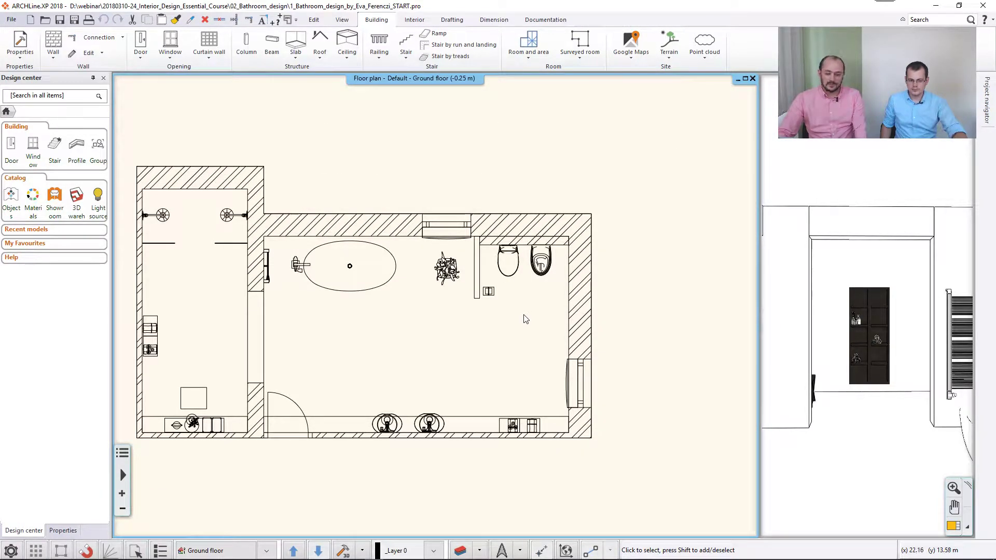
{"action": "middle_click_drag", "start_coordinate": [524, 314], "coordinate": [594, 321]}
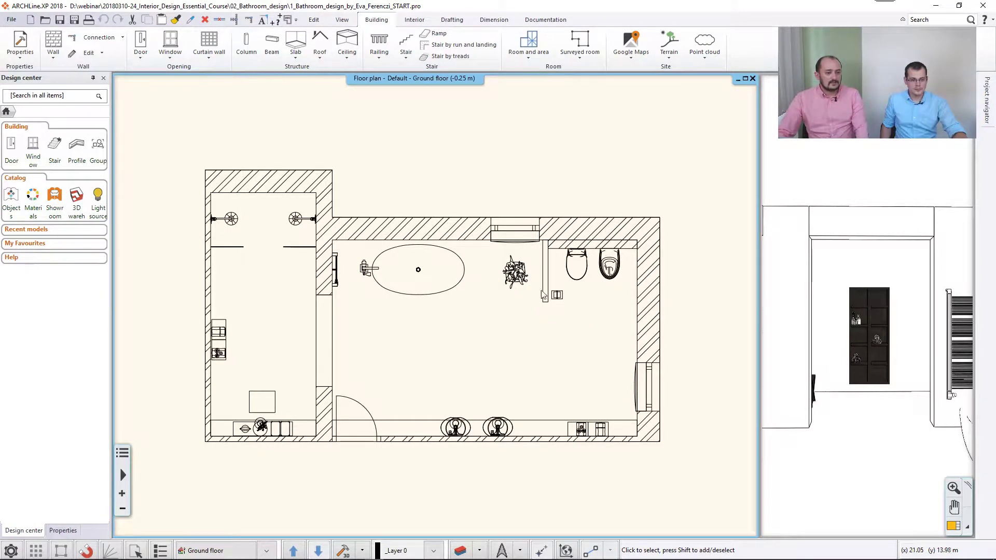
Step: Bring the 3D view back as the main window and examine the bathroom through its saved perspective views, ending on View_4
{"action": "left_click", "coordinate": [880, 171]}
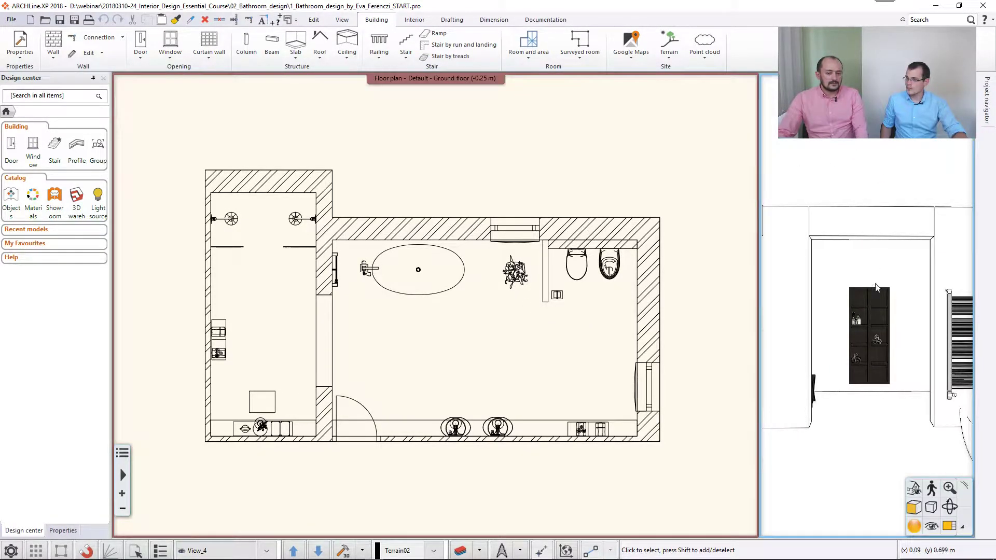
{"action": "left_click", "coordinate": [950, 526]}
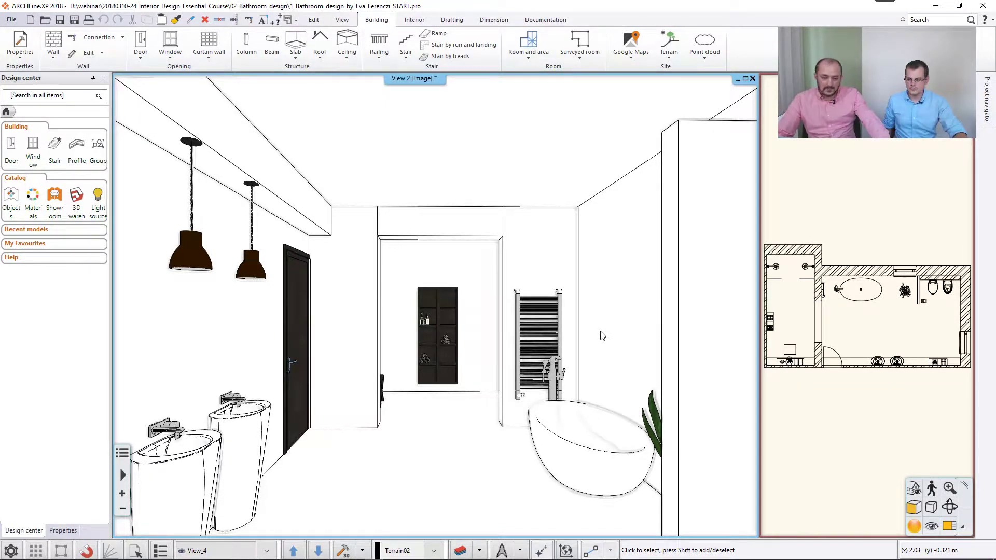
{"action": "mouse_move", "coordinate": [600, 331]}
{"action": "middle_mouse_down"}
{"action": "mouse_move", "coordinate": [590, 336]}
{"action": "mouse_move", "coordinate": [603, 333]}
{"action": "middle_mouse_up"}
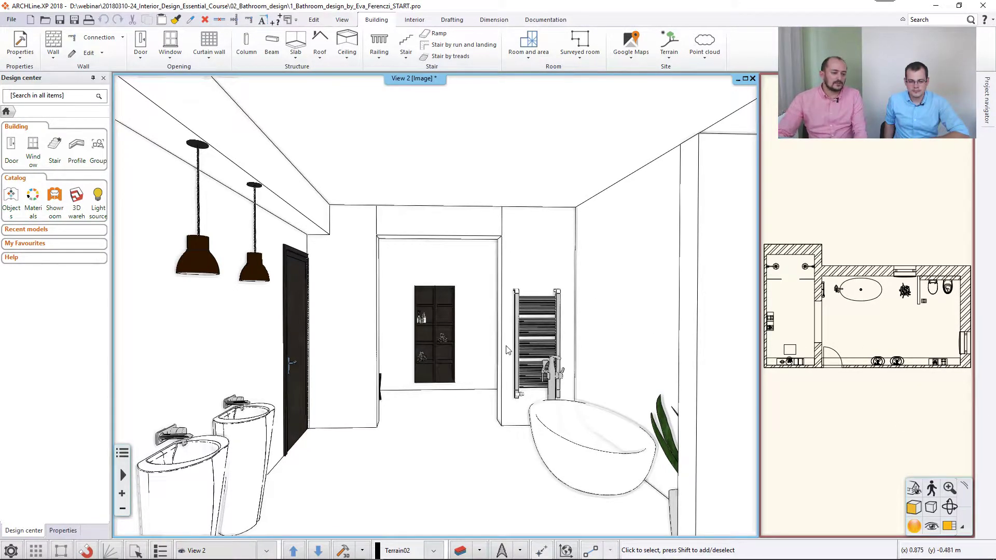
{"action": "middle_click_drag", "start_coordinate": [510, 347], "coordinate": [511, 342]}
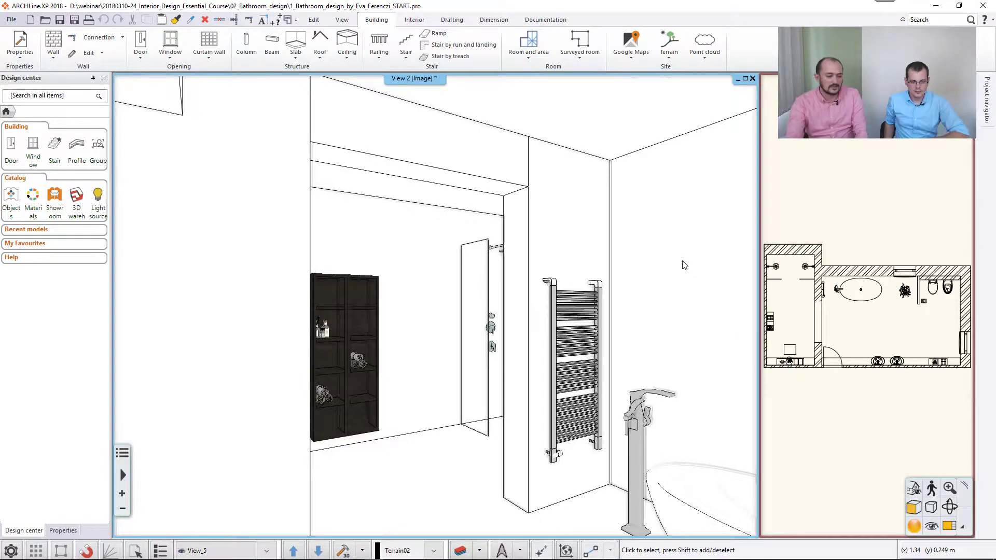
{"action": "key", "text": "Page_Up"}
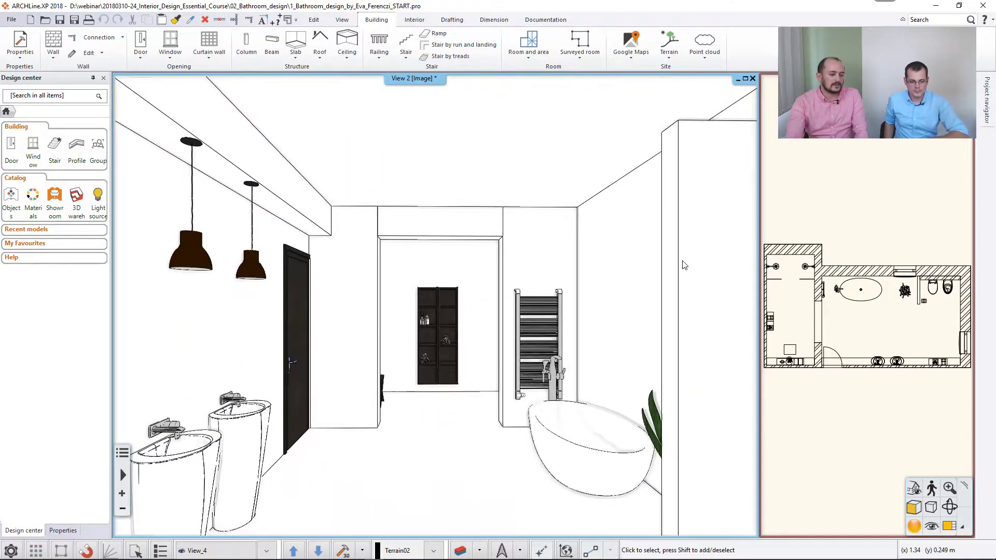
{"action": "key", "text": "Page_Up"}
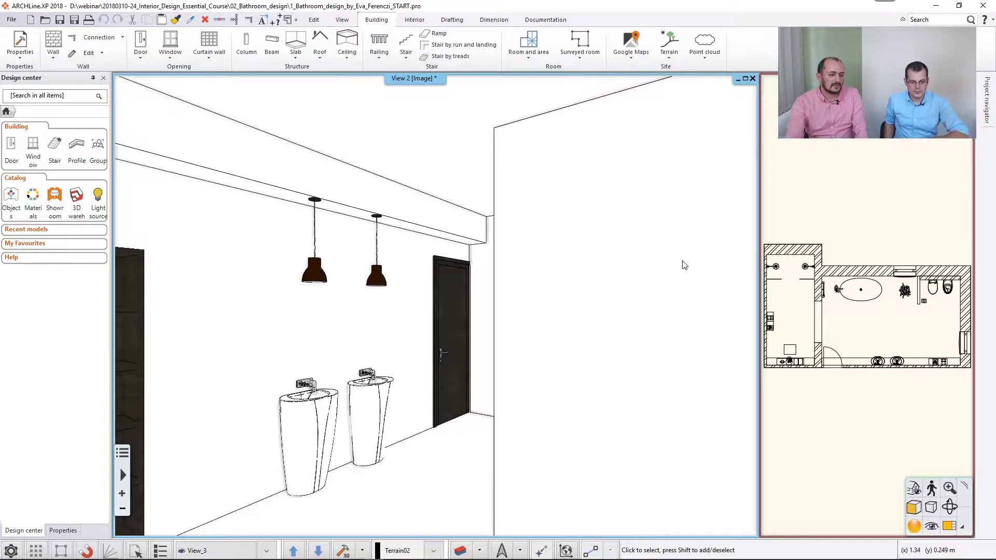
{"action": "key", "text": "Page_Up"}
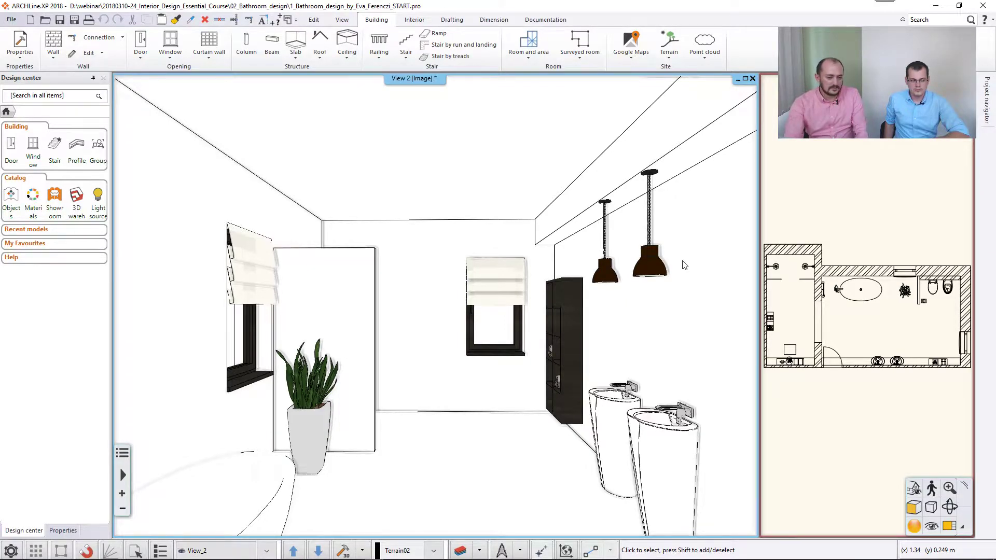
{"action": "key", "text": "Page_Up"}
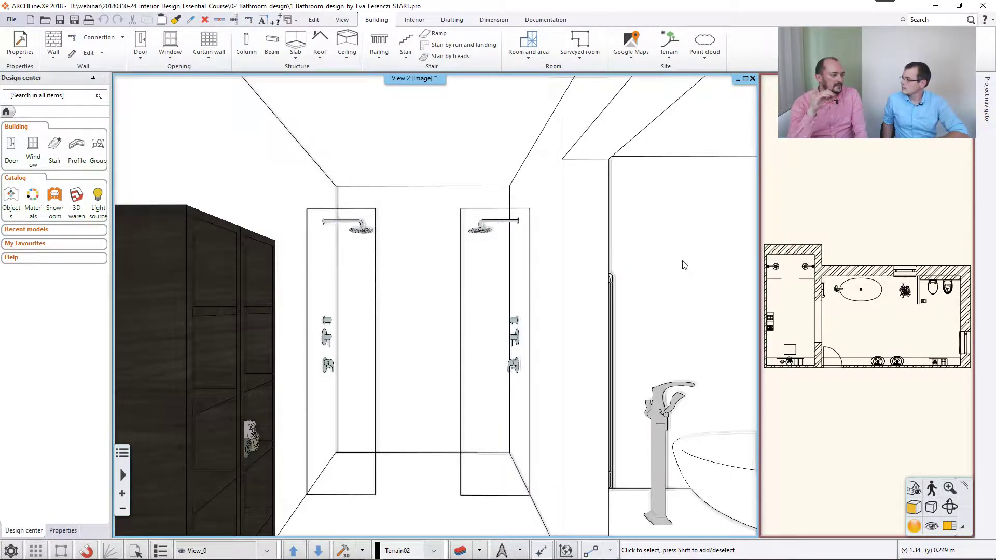
{"action": "key", "text": "Right"}
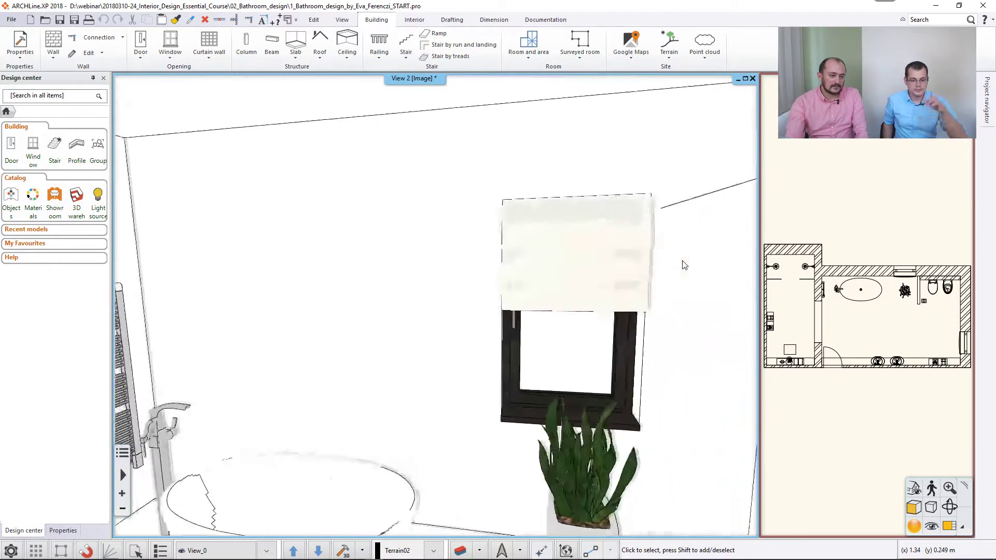
{"action": "key", "text": "Right"}
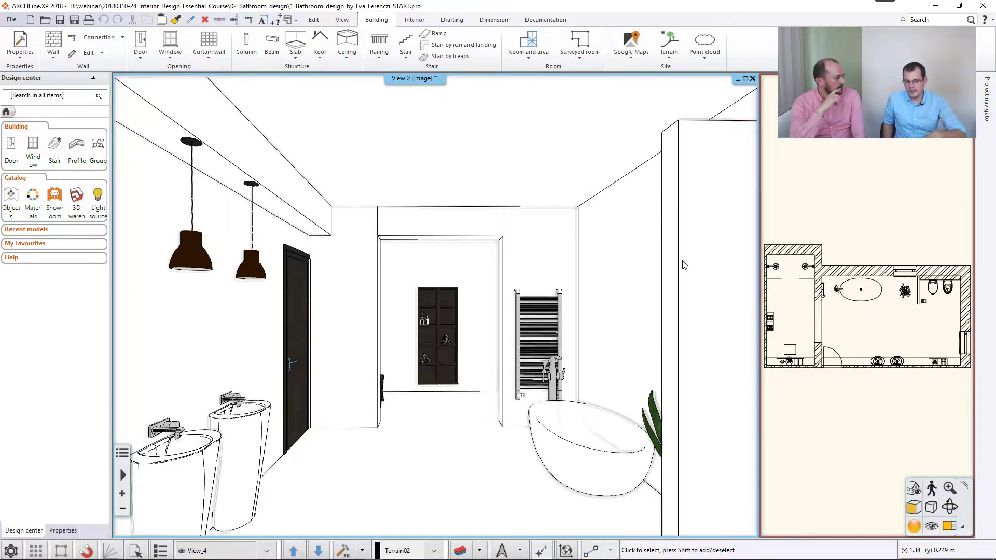
Step: Open the tiling style settings for all walls, starting from the wall between the door and the shower opening
{"action": "scroll", "coordinate": [334, 325], "scroll_direction": "up", "scroll_amount": 4}
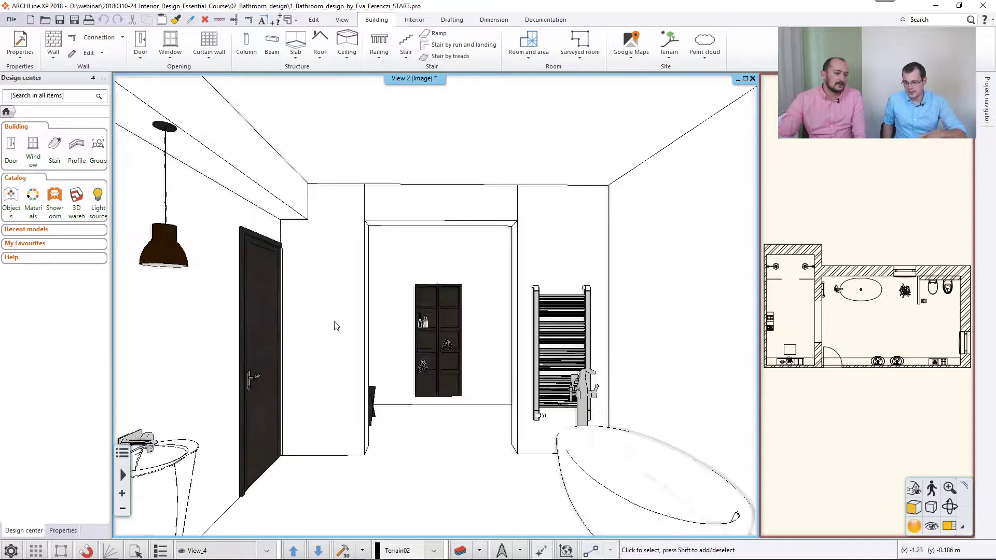
{"action": "scroll", "coordinate": [334, 324], "scroll_direction": "up", "scroll_amount": 2}
{"action": "scroll", "coordinate": [329, 325], "scroll_direction": "up", "scroll_amount": 2}
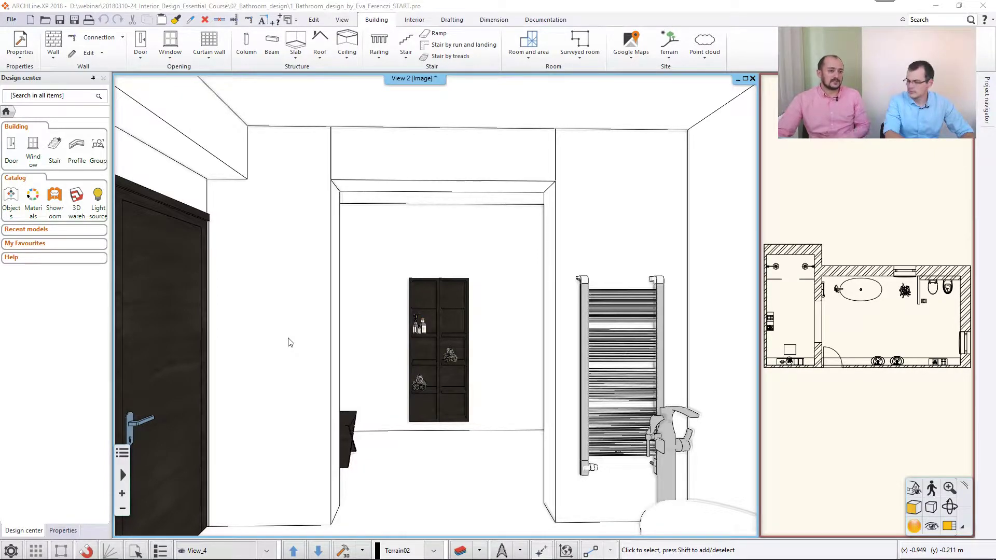
{"action": "right_click", "coordinate": [277, 291]}
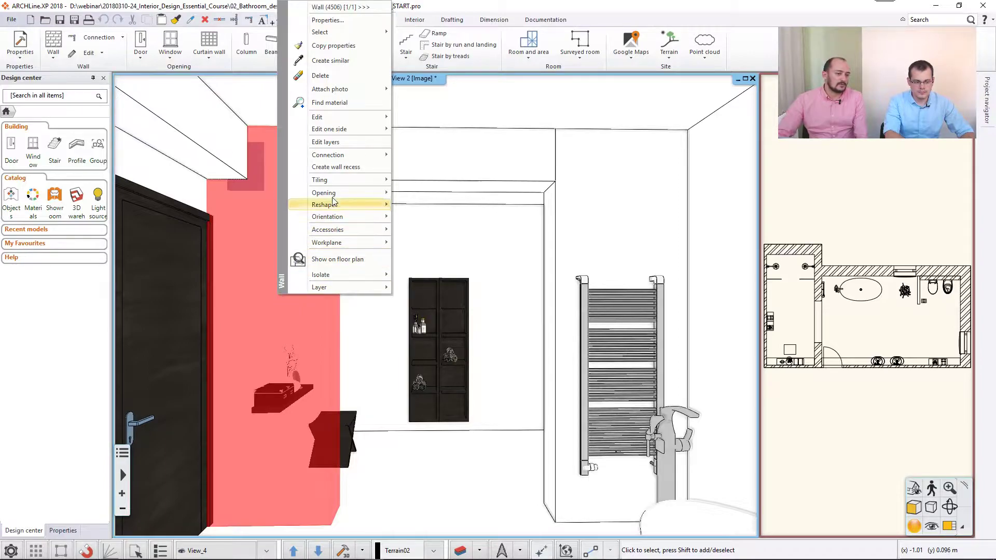
{"action": "mouse_move", "coordinate": [337, 182]}
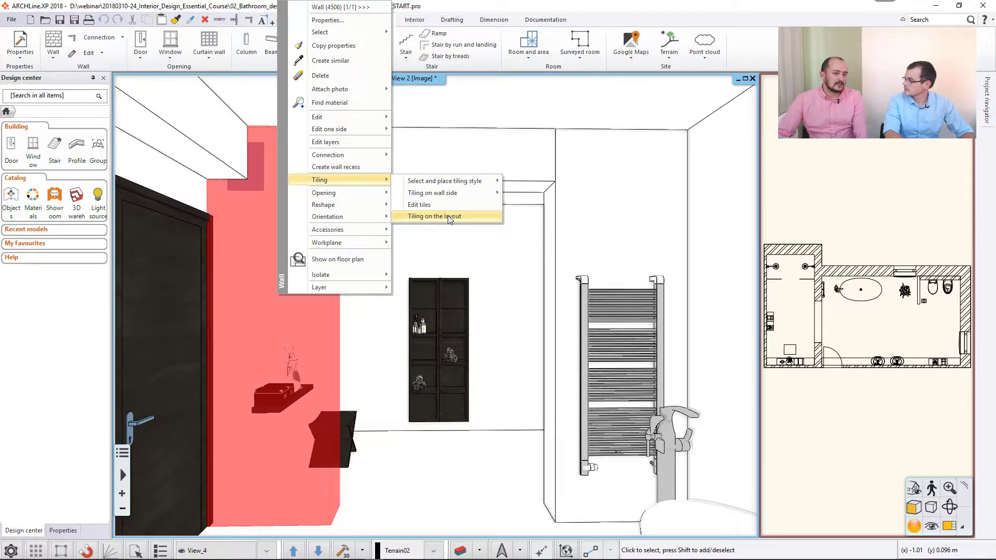
{"action": "mouse_move", "coordinate": [457, 182]}
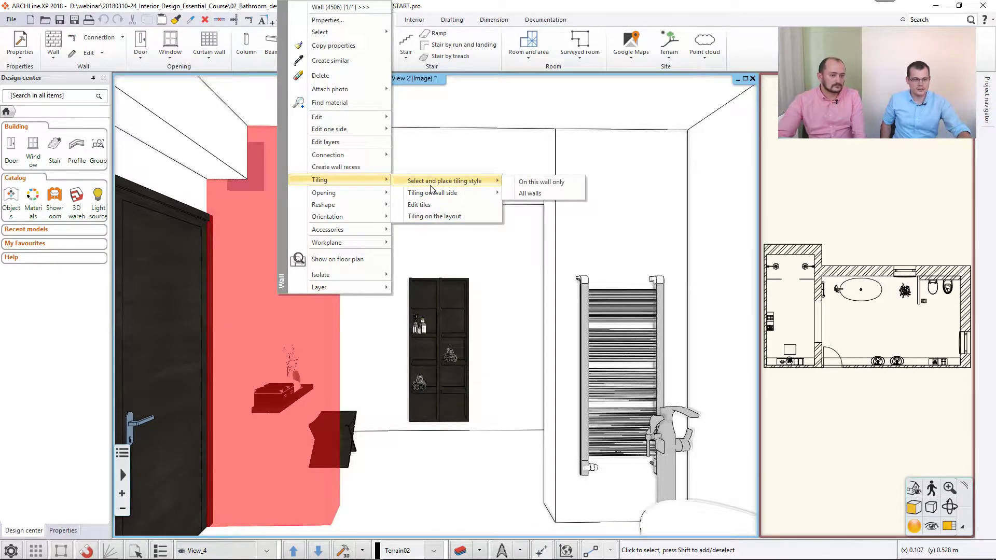
{"action": "left_click", "coordinate": [523, 194]}
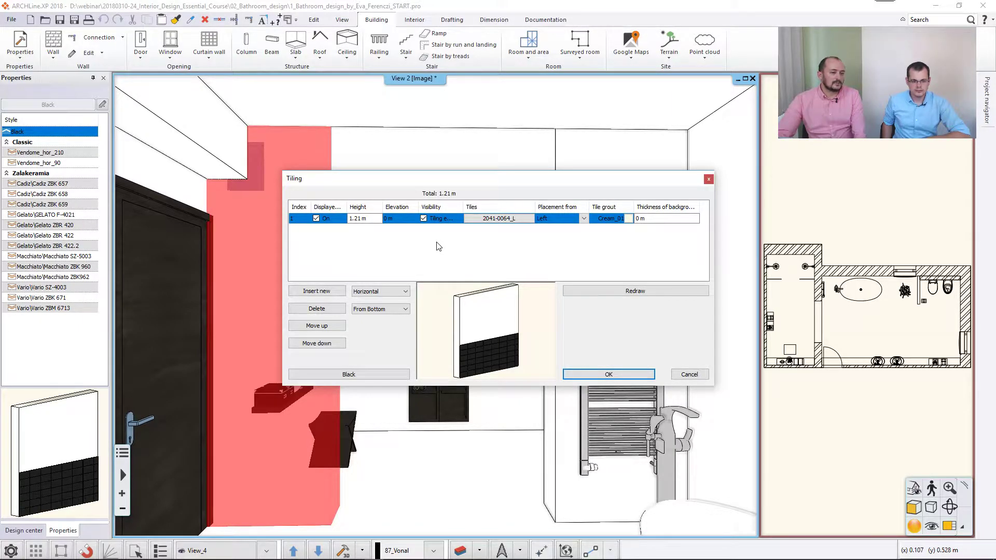
{"action": "left_click_drag", "start_coordinate": [328, 185], "coordinate": [306, 158]}
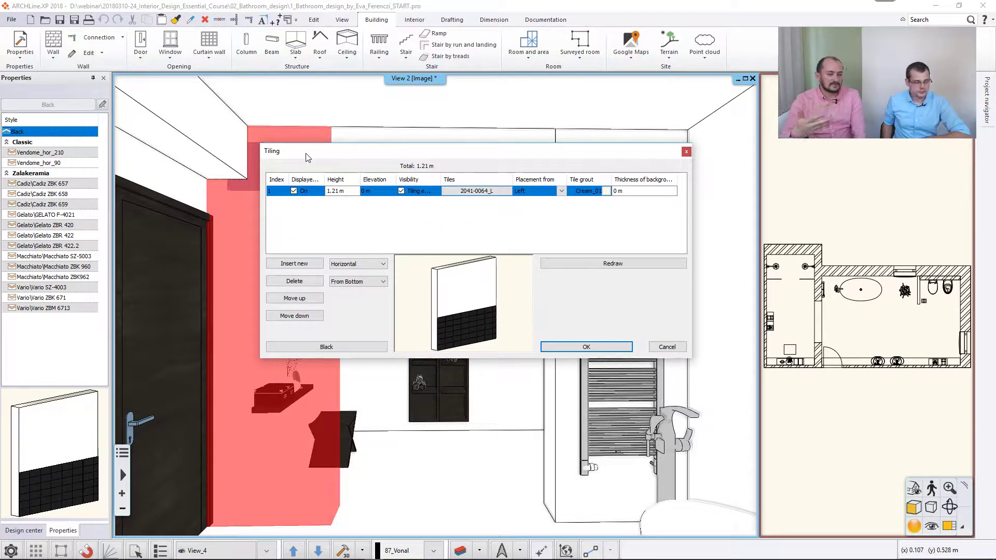
Step: Preview the tiling styles Vendome_hor_210, Vendome_hor_90 and Cadiz ZBK 657, 658 and 659, leaving without applying any
{"action": "left_click", "coordinate": [342, 346]}
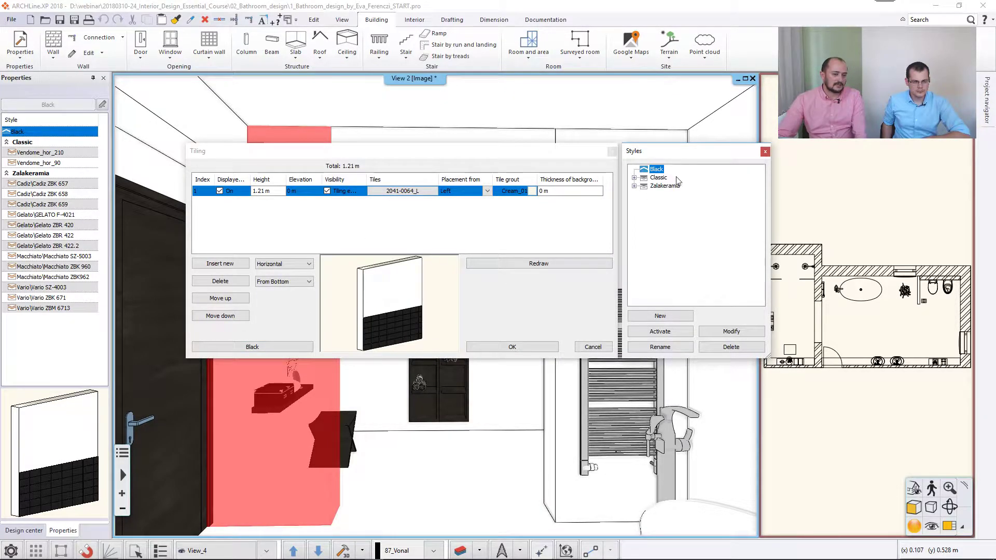
{"action": "double_click", "coordinate": [659, 177]}
{"action": "left_click", "coordinate": [669, 188]}
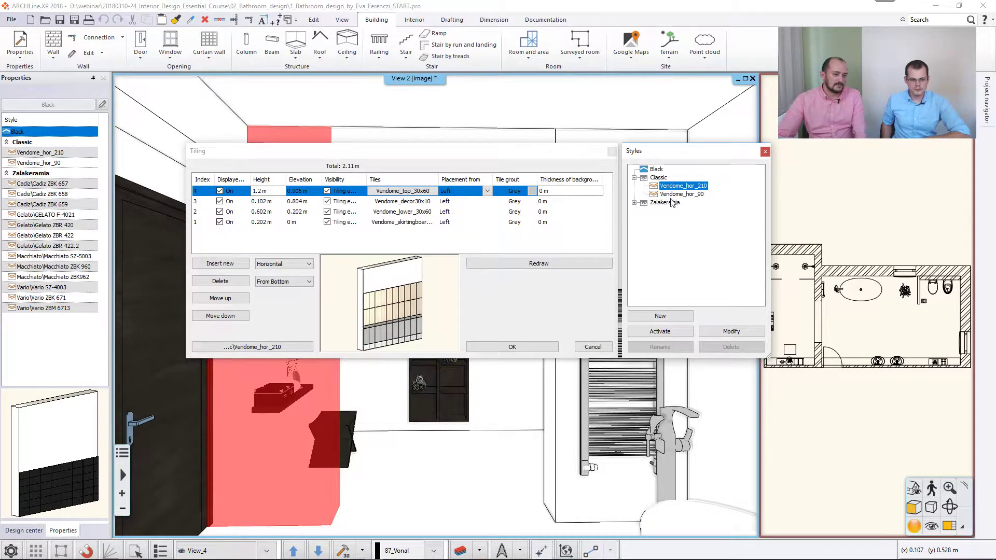
{"action": "left_click", "coordinate": [680, 194]}
{"action": "left_click", "coordinate": [635, 203]}
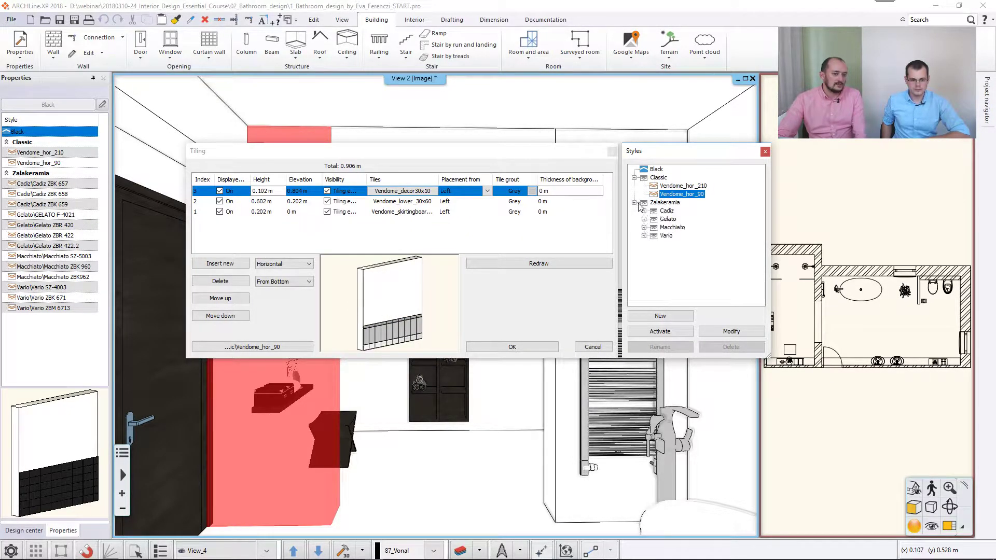
{"action": "left_click", "coordinate": [643, 211]}
{"action": "left_click", "coordinate": [674, 219]}
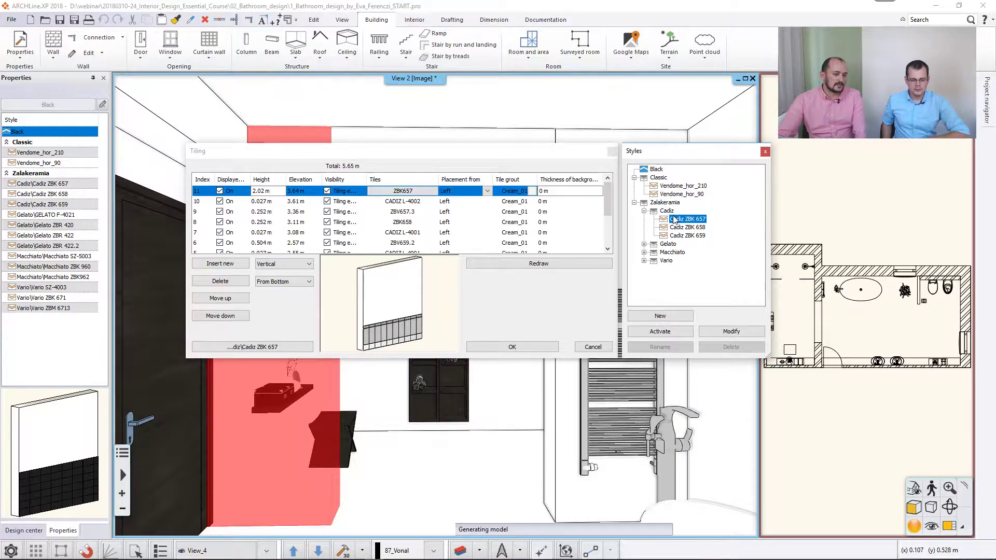
{"action": "left_click", "coordinate": [674, 227]}
{"action": "left_click", "coordinate": [675, 236]}
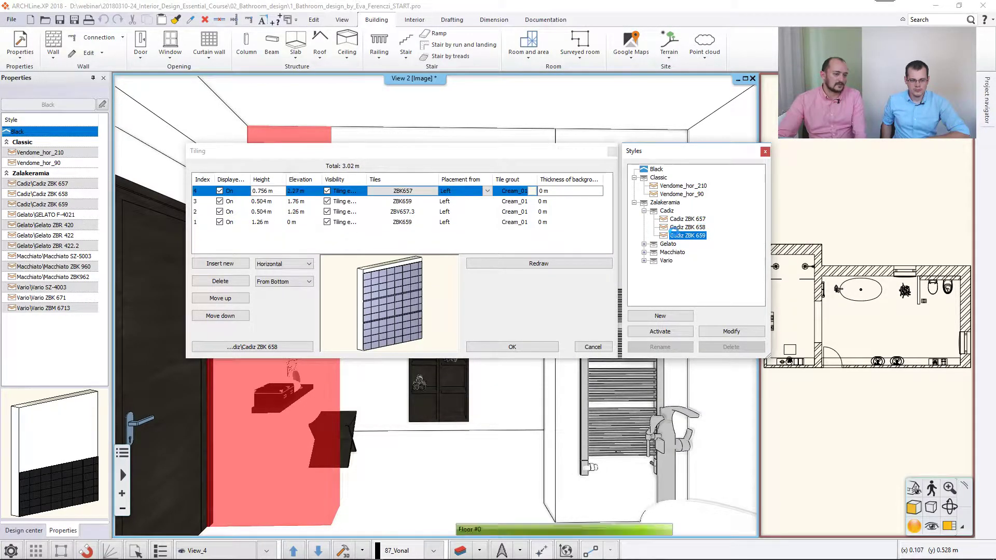
{"action": "left_click", "coordinate": [593, 347]}
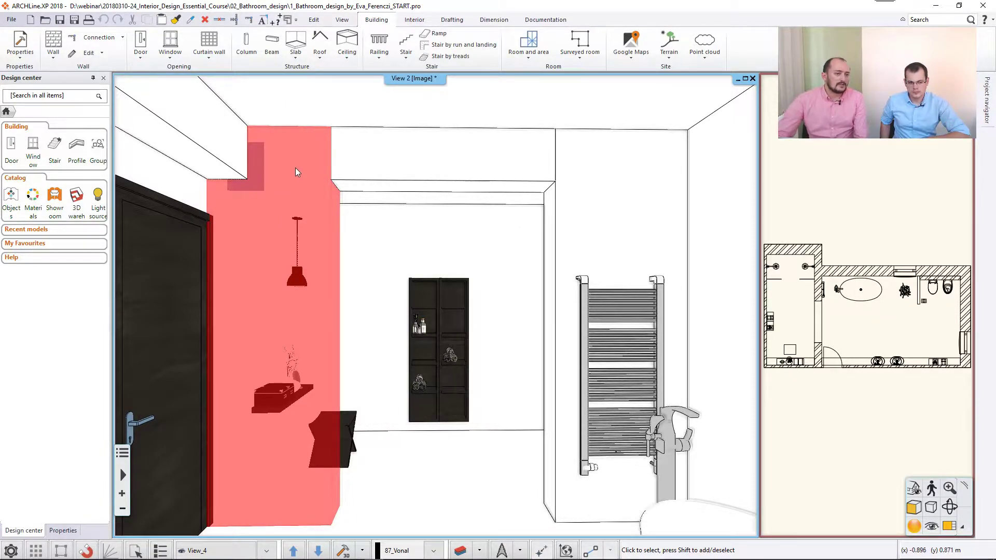
Step: Start wall-side tiling over the full area of the wall beside the door, using a rectangle profile for the tiles
{"action": "left_click", "coordinate": [414, 20]}
{"action": "left_click", "coordinate": [264, 58]}
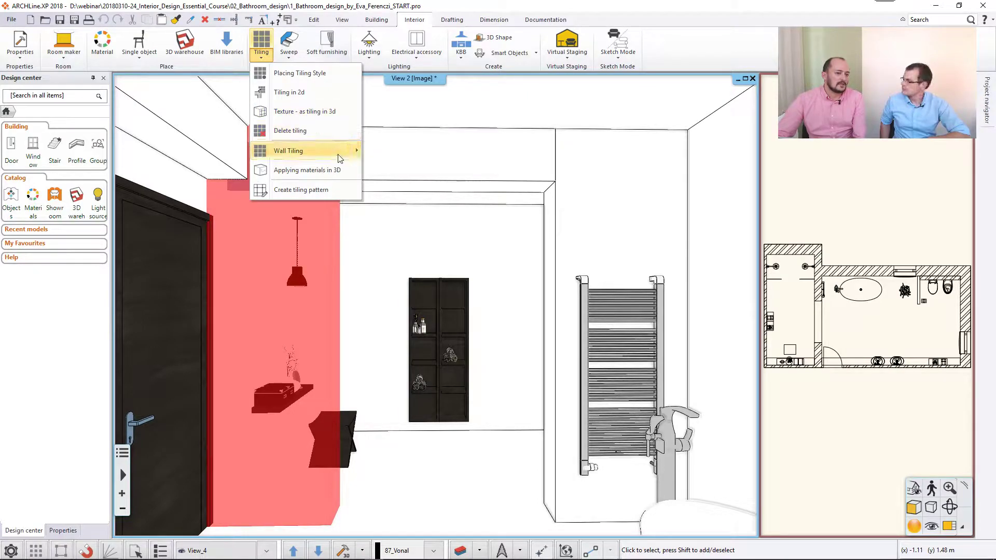
{"action": "mouse_move", "coordinate": [340, 158]}
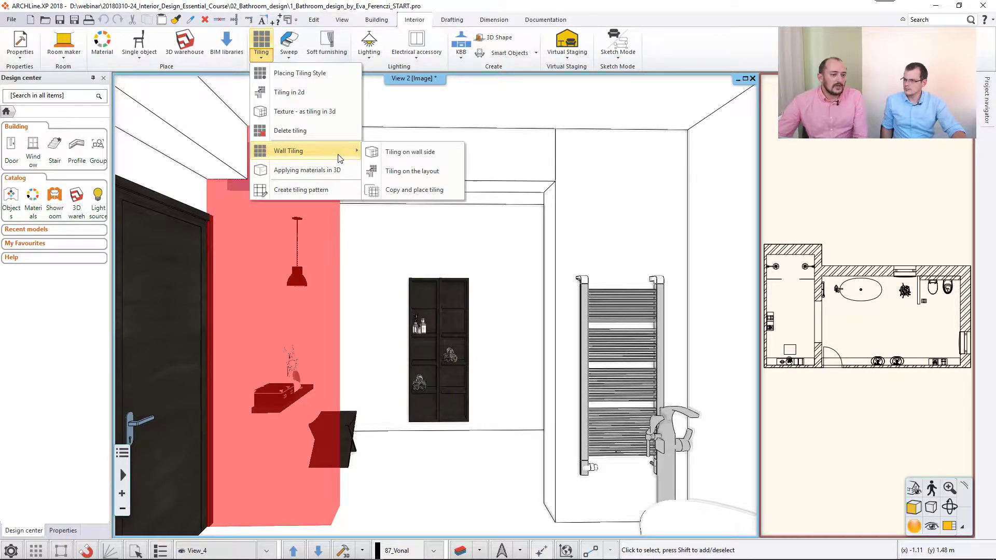
{"action": "left_click", "coordinate": [408, 152]}
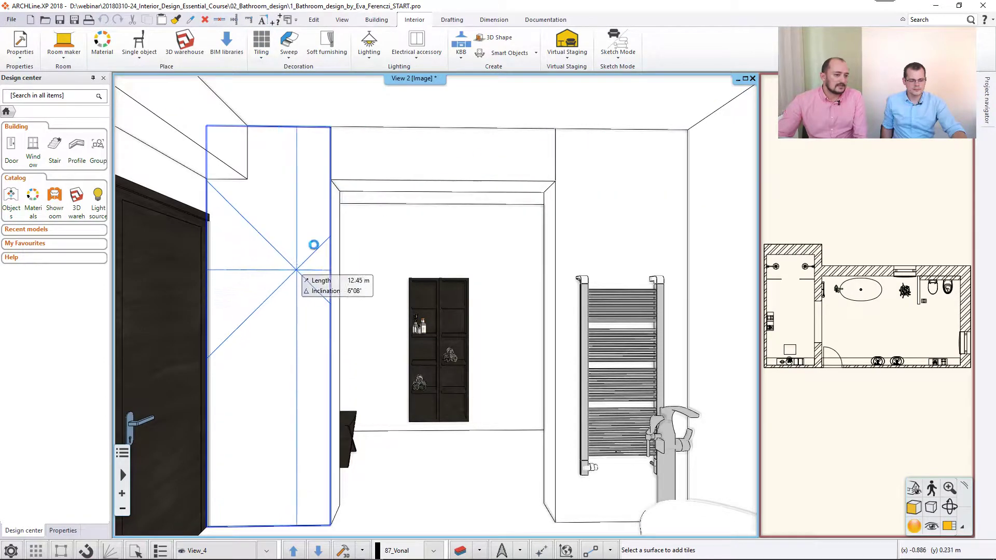
{"action": "left_click", "coordinate": [274, 296]}
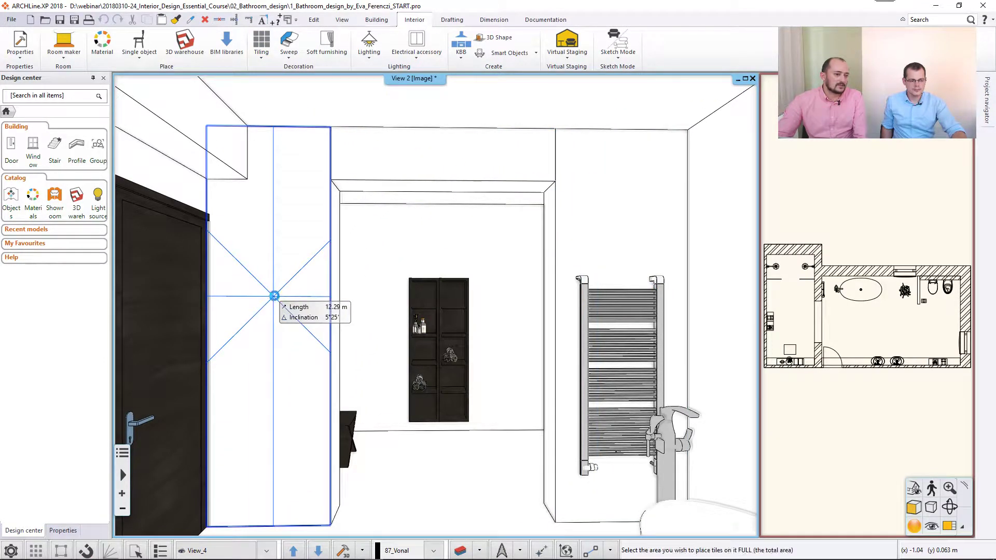
{"action": "left_click", "coordinate": [274, 296]}
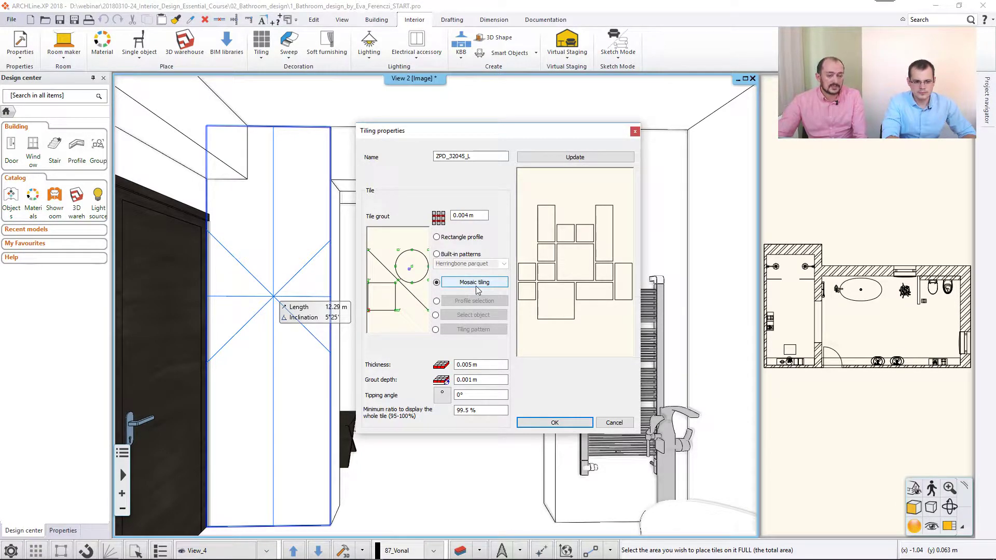
{"action": "left_click", "coordinate": [451, 239]}
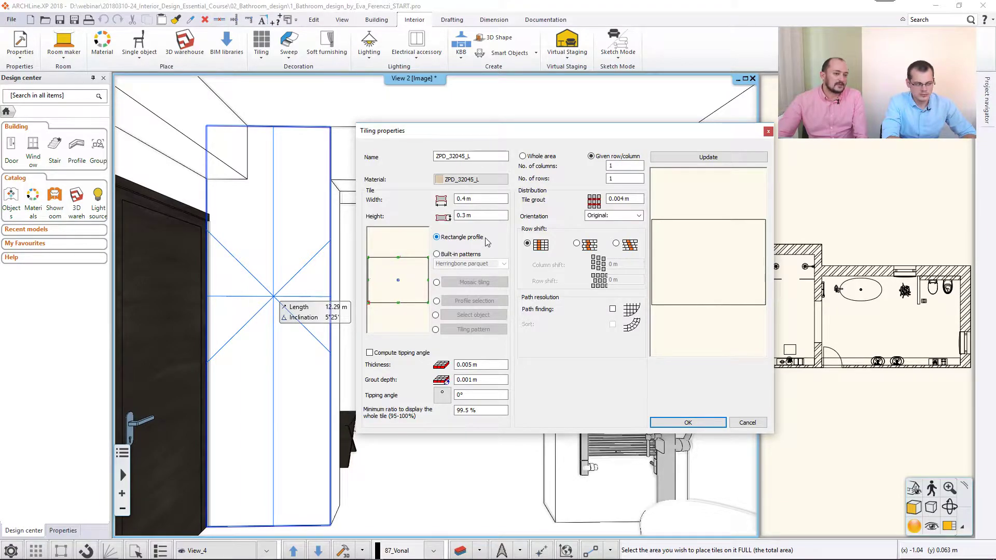
Step: Choose ZBD_42045_A_L from the model's materials as the tile material
{"action": "left_click", "coordinate": [465, 182]}
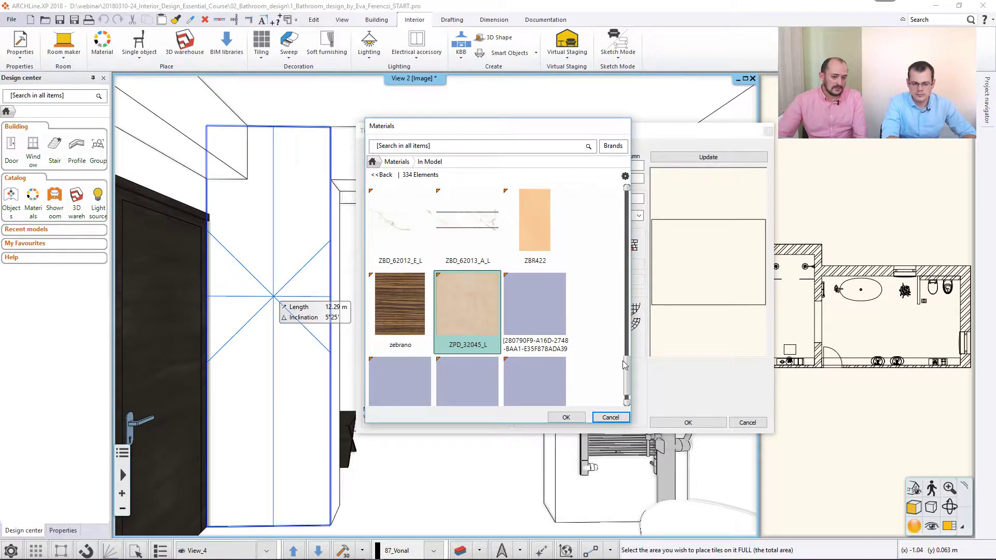
{"action": "left_click_drag", "start_coordinate": [627, 366], "coordinate": [626, 363]}
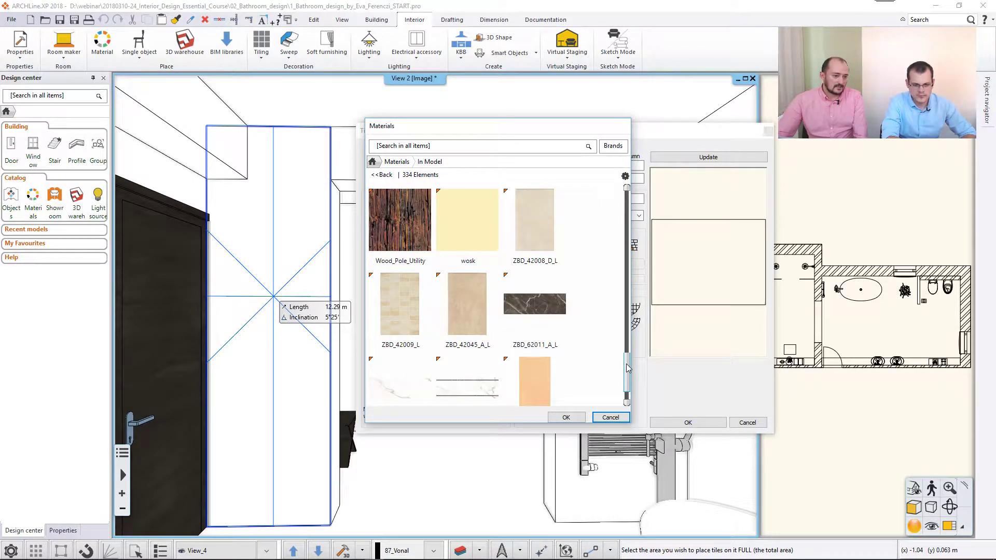
{"action": "mouse_move", "coordinate": [490, 333]}
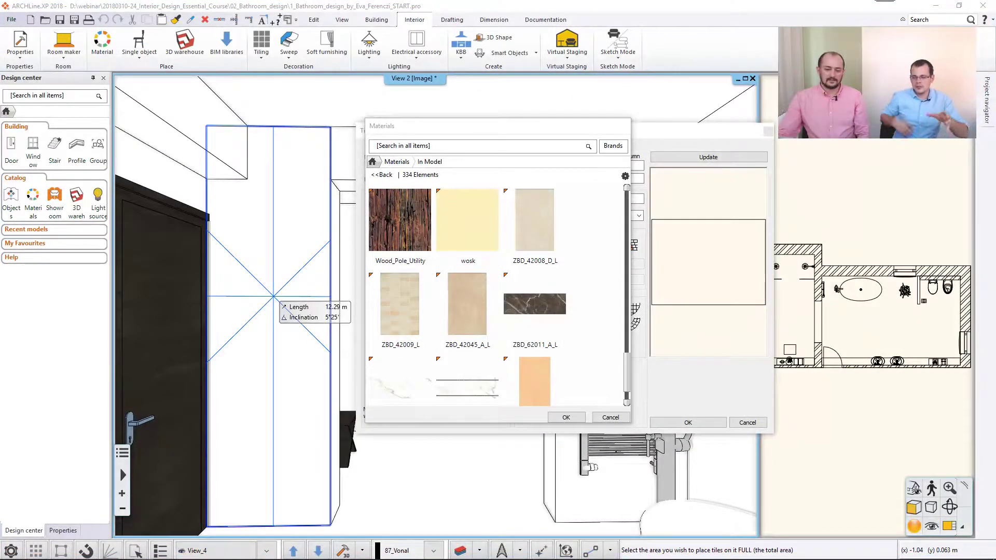
{"action": "left_click", "coordinate": [524, 338]}
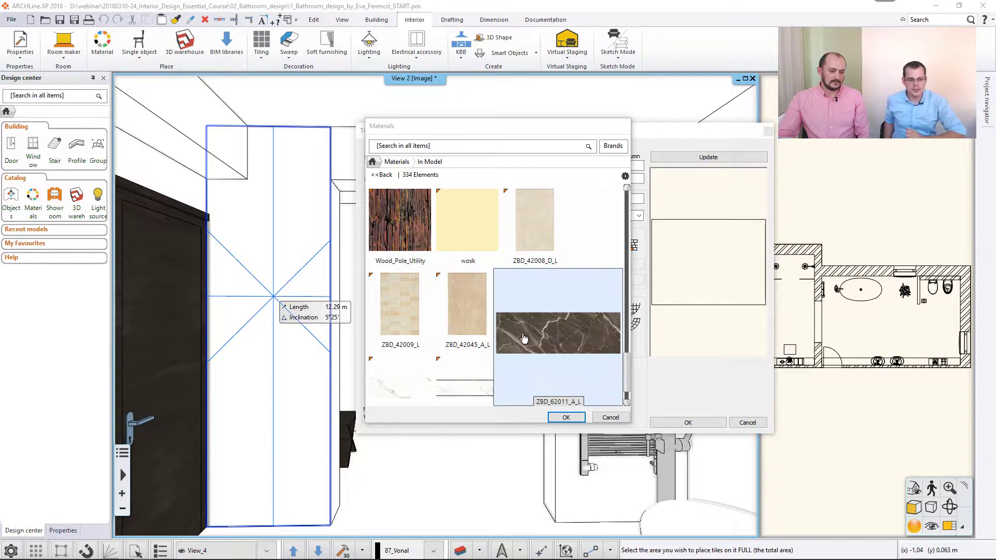
{"action": "left_click", "coordinate": [468, 311]}
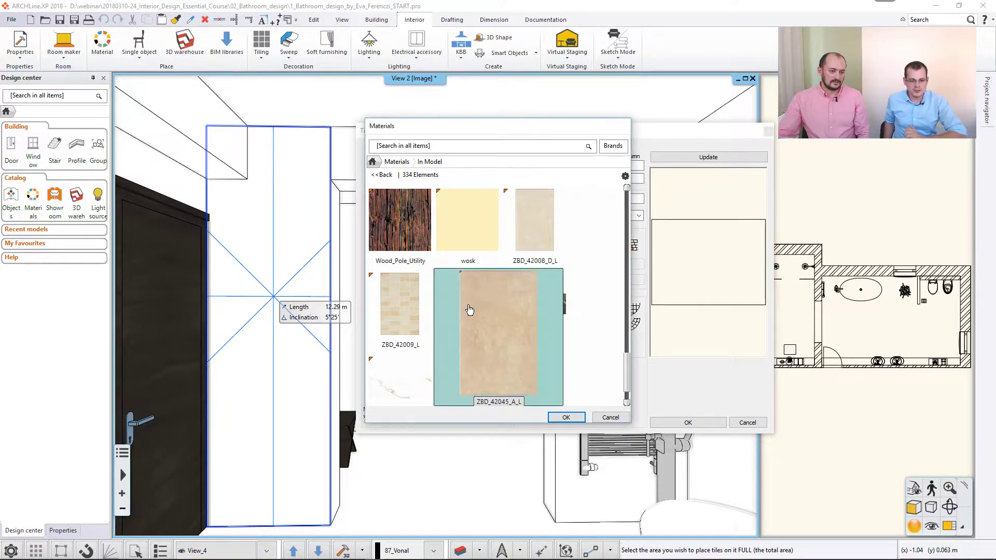
{"action": "left_click", "coordinate": [565, 418]}
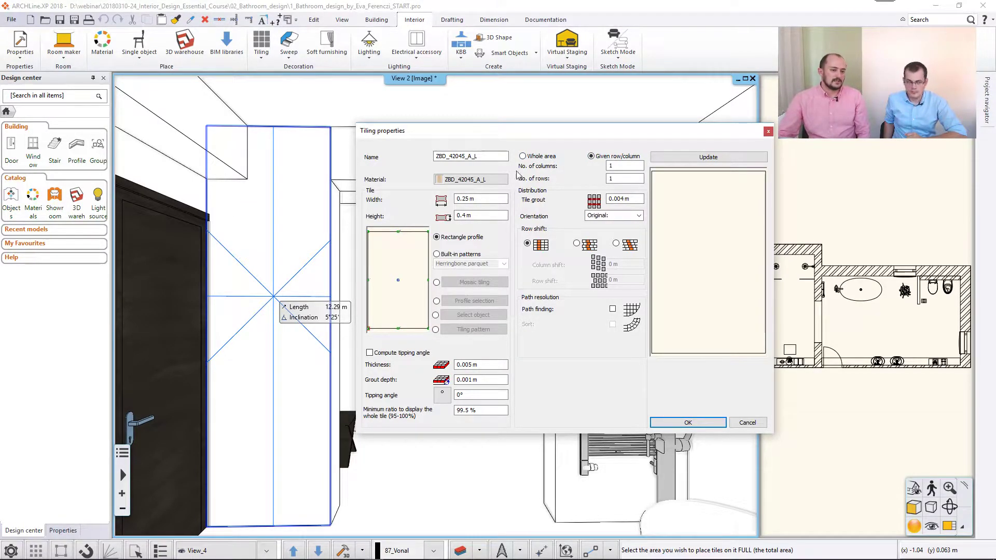
Step: Distribute the tiles over the whole area and place them from the wall's edge next to the door at 0° rotation
{"action": "left_click", "coordinate": [533, 157]}
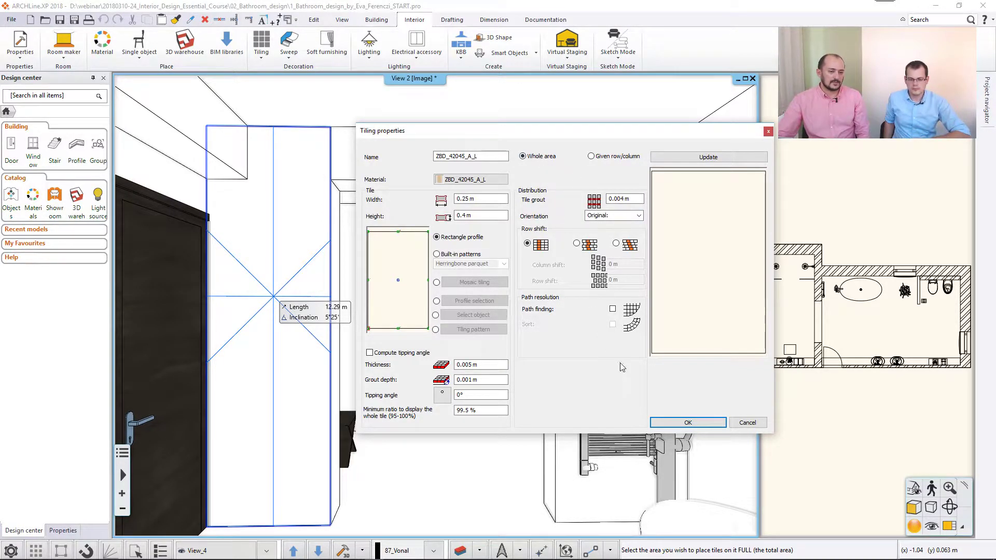
{"action": "left_click", "coordinate": [688, 422]}
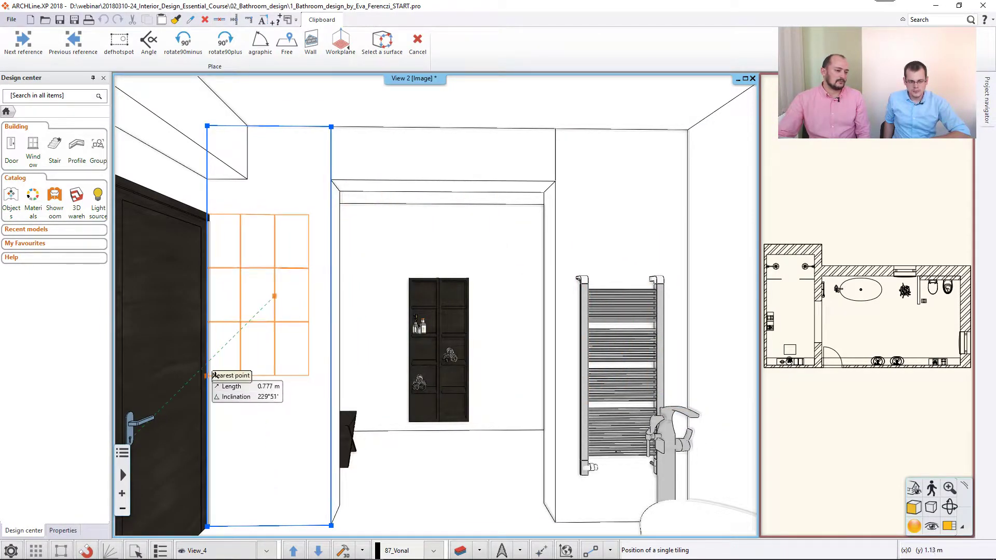
{"action": "left_click", "coordinate": [213, 374]}
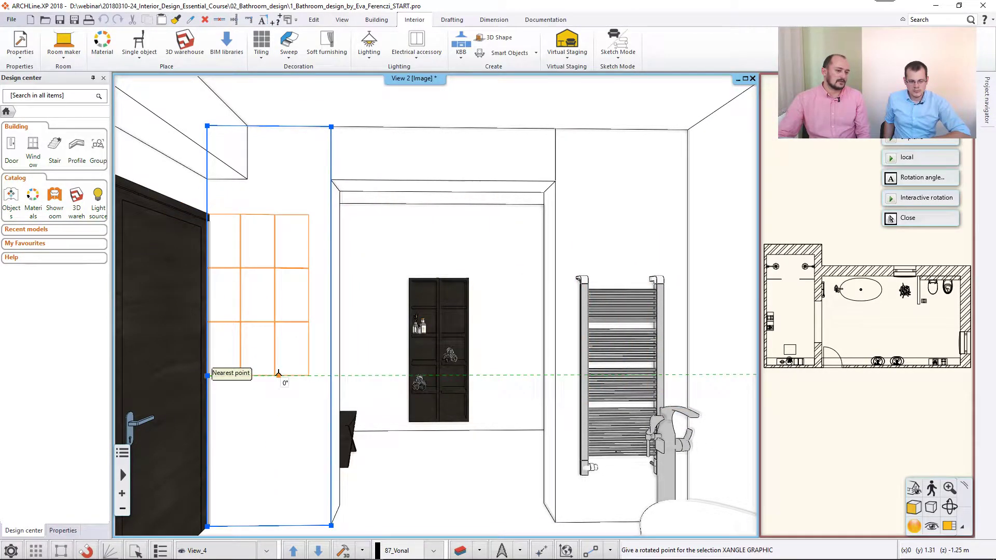
{"action": "left_click", "coordinate": [279, 374]}
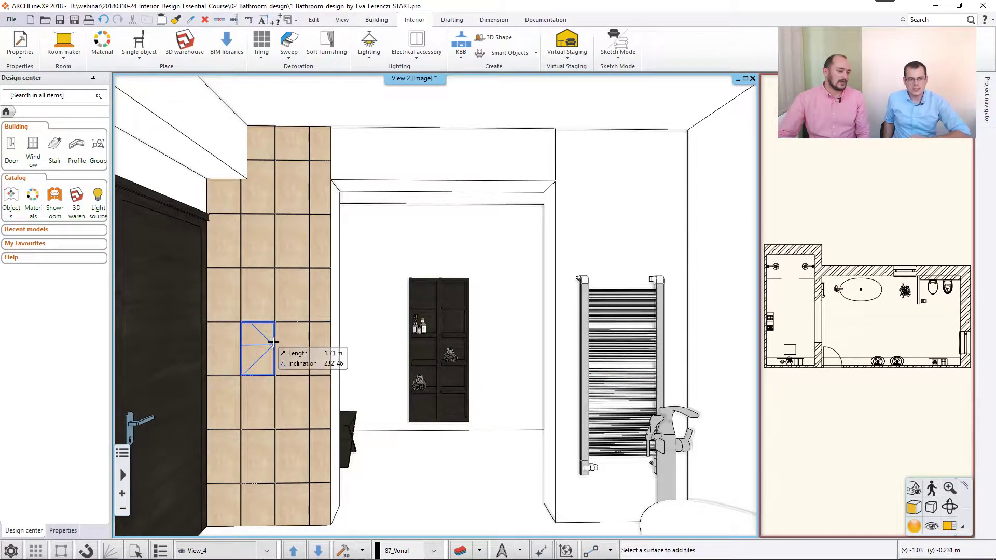
{"action": "key", "text": "Escape"}
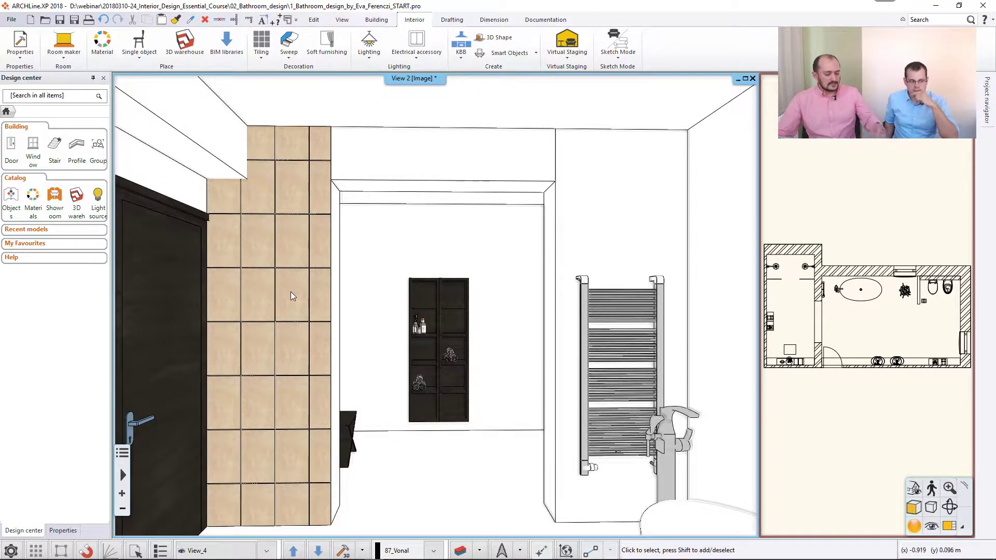
Step: Apply material ZPD_32045_L from the model's materials to the bathroom floor as tiling
{"action": "middle_click_drag", "start_coordinate": [362, 366], "coordinate": [296, 431], "text": "shift"}
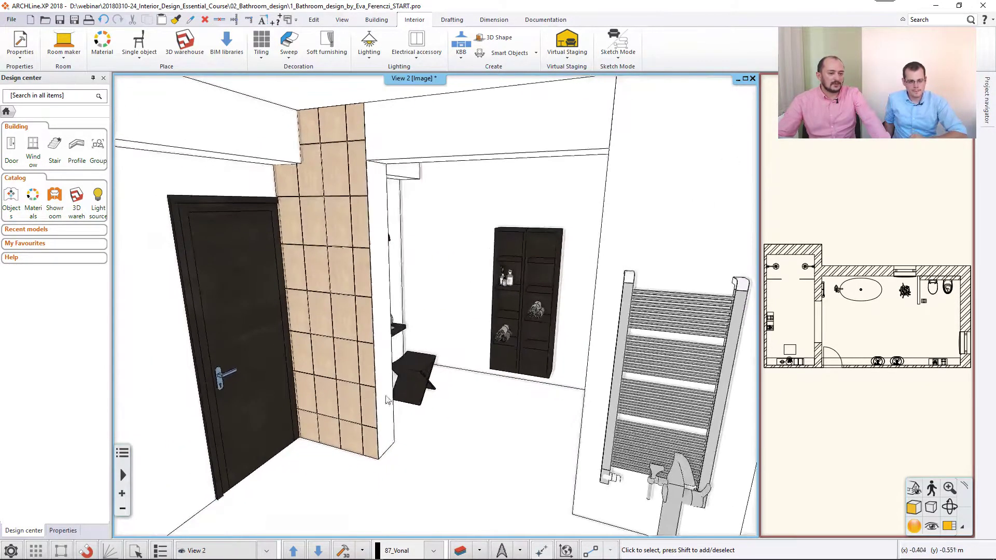
{"action": "scroll", "coordinate": [464, 431], "scroll_direction": "up", "scroll_amount": 2}
{"action": "middle_click_drag", "start_coordinate": [465, 431], "coordinate": [394, 354], "text": "shift"}
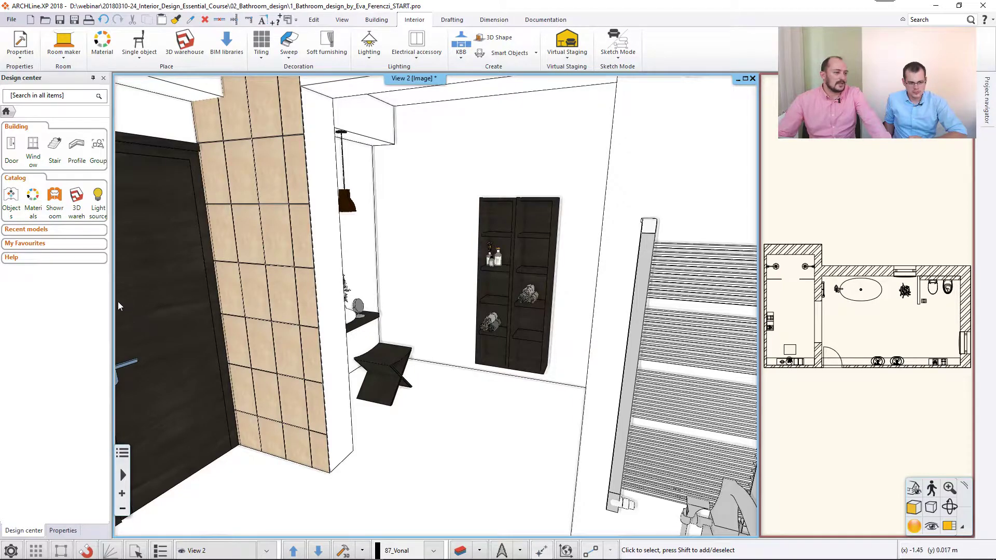
{"action": "left_click", "coordinate": [30, 188]}
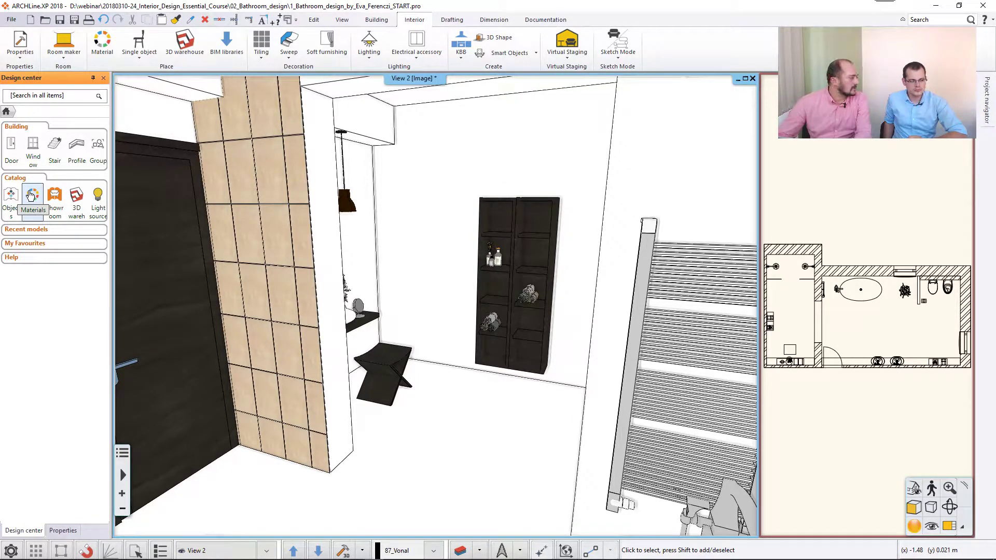
{"action": "left_click", "coordinate": [31, 195]}
{"action": "left_click", "coordinate": [32, 149]}
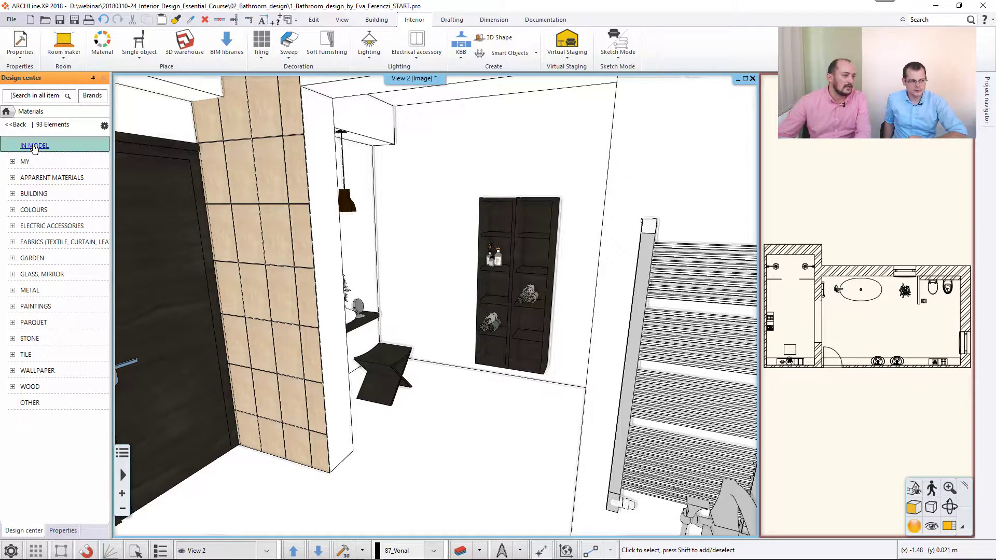
{"action": "left_click_drag", "start_coordinate": [105, 159], "coordinate": [102, 491]}
{"action": "mouse_move", "coordinate": [40, 367]}
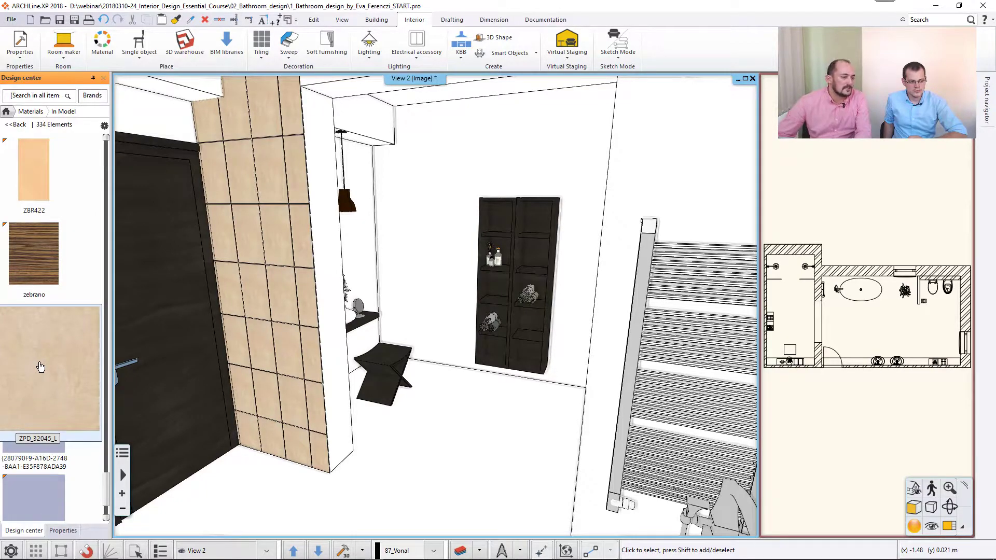
{"action": "double_click", "coordinate": [40, 366]}
{"action": "mouse_move", "coordinate": [43, 235]}
{"action": "left_mouse_down"}
{"action": "mouse_move", "coordinate": [407, 461]}
{"action": "mouse_move", "coordinate": [419, 454]}
{"action": "left_mouse_up"}
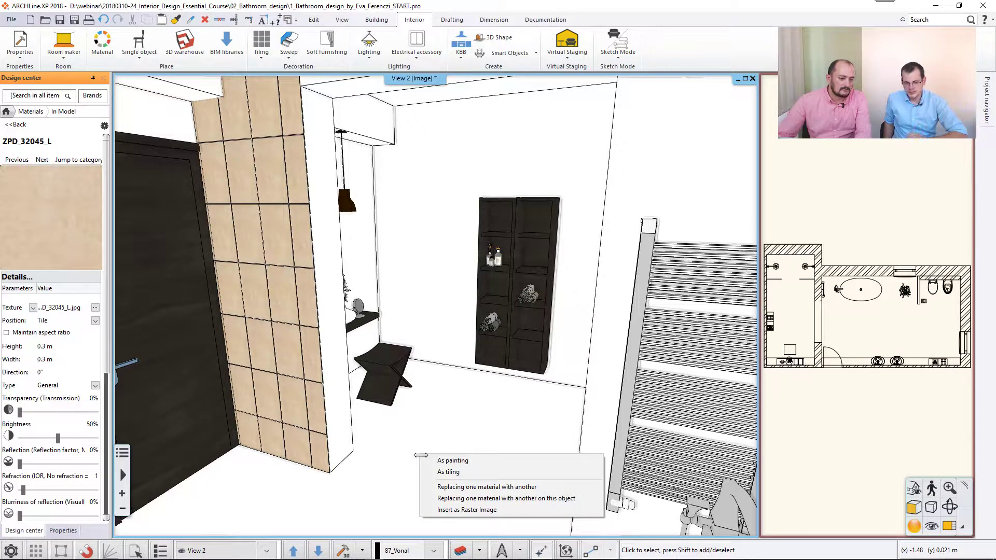
{"action": "left_click", "coordinate": [440, 473]}
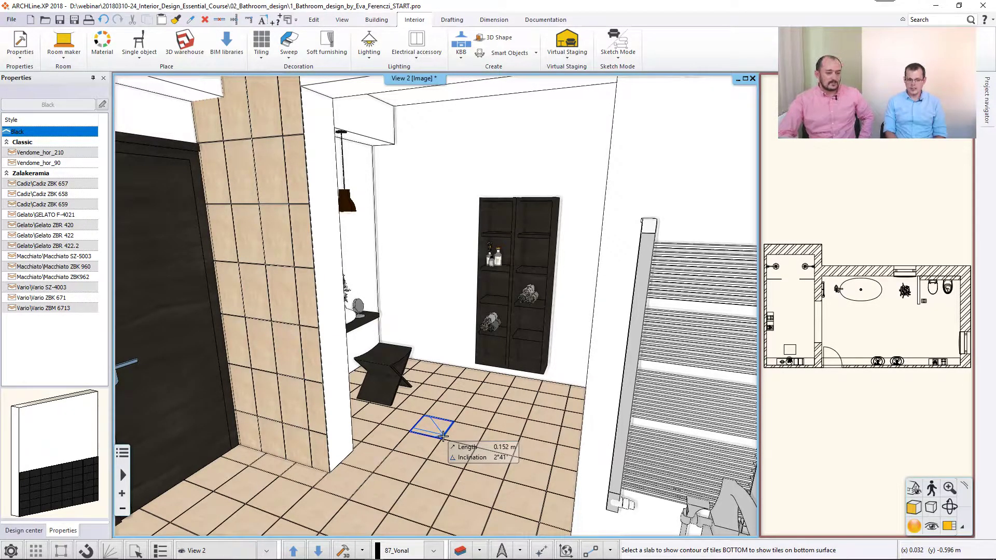
{"action": "left_click", "coordinate": [443, 438]}
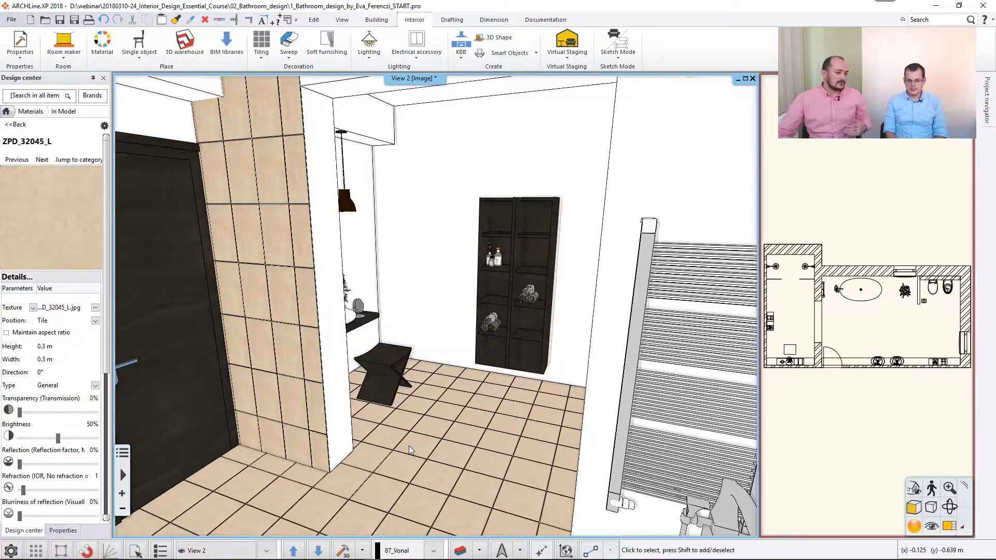
Step: Delete all tiling from the wall beside the door
{"action": "right_click", "coordinate": [278, 280]}
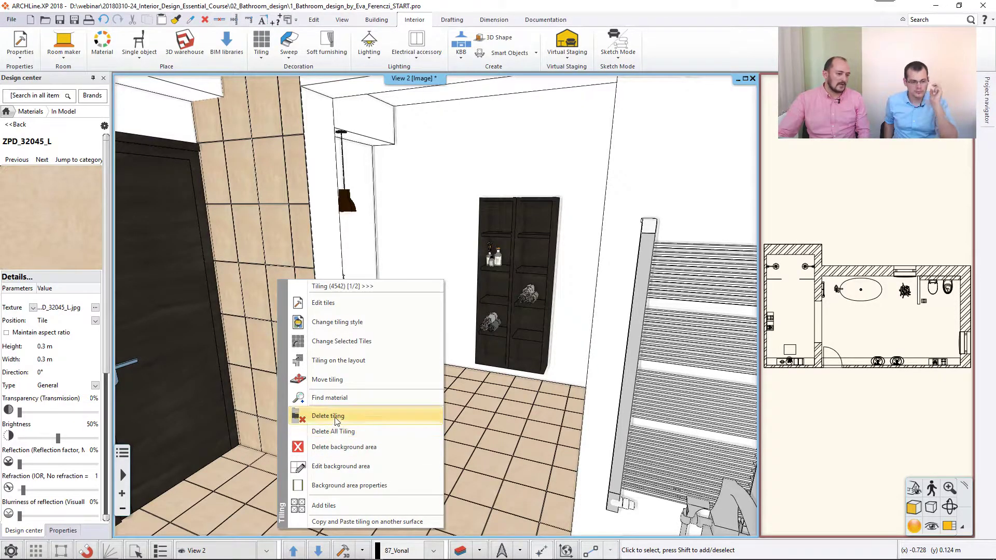
{"action": "left_click", "coordinate": [333, 432]}
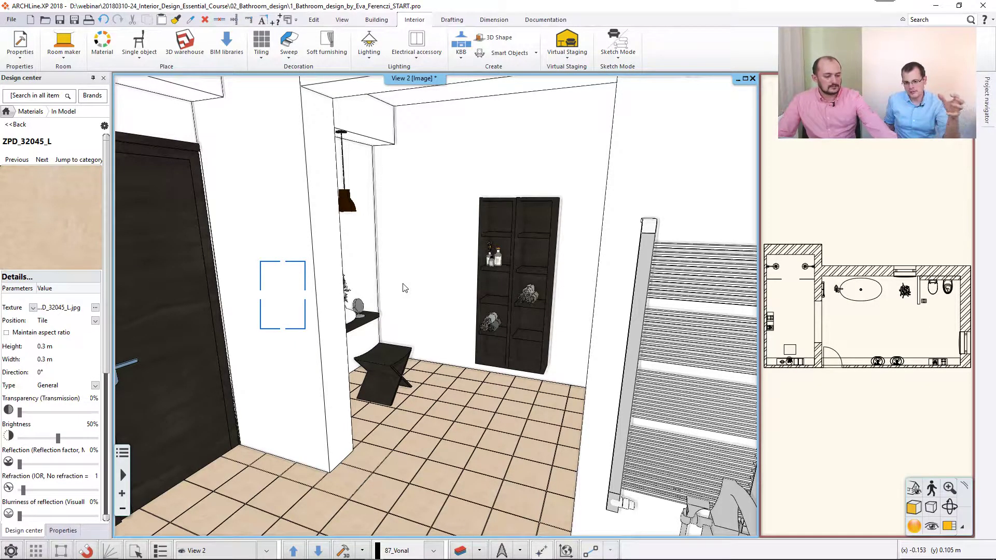
Step: Apply material ZBD_42045_A_L from the model's materials as tiling to the long wall behind the bathtub
{"action": "middle_click_drag", "start_coordinate": [517, 332], "coordinate": [638, 336], "text": "shift"}
{"action": "middle_click_drag", "start_coordinate": [463, 319], "coordinate": [349, 312], "text": "shift"}
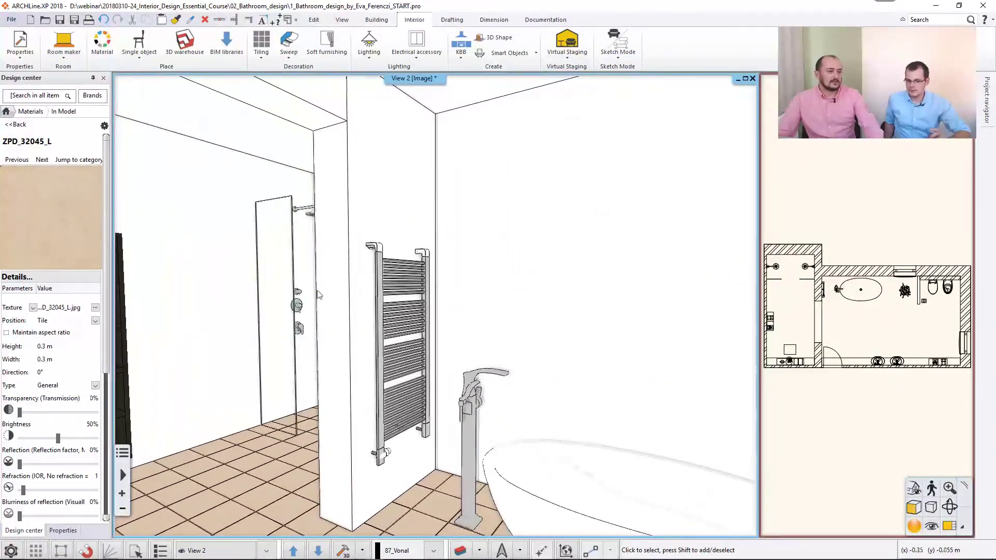
{"action": "left_click", "coordinate": [14, 126]}
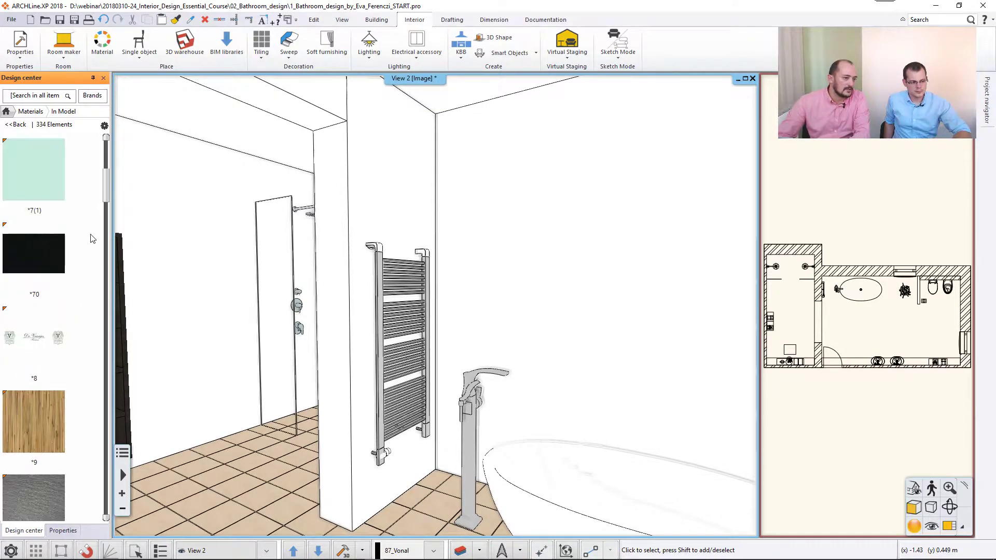
{"action": "left_click_drag", "start_coordinate": [107, 191], "coordinate": [103, 492]}
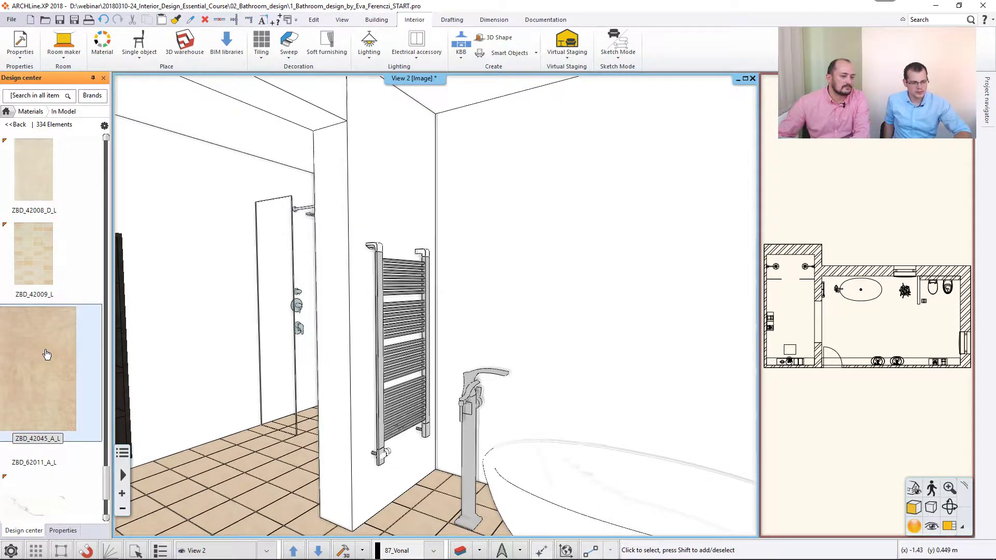
{"action": "left_click_drag", "start_coordinate": [46, 355], "coordinate": [556, 289]}
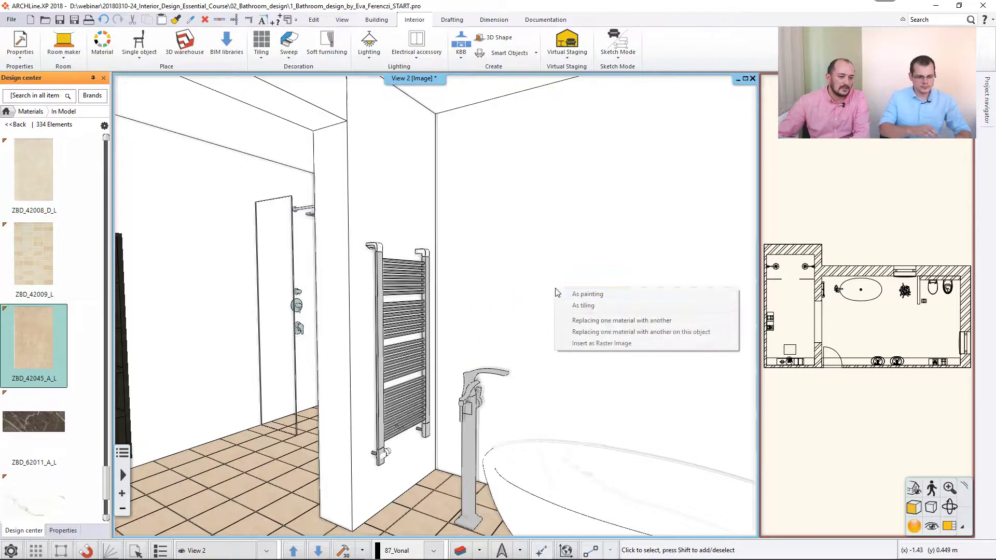
{"action": "left_click", "coordinate": [579, 306]}
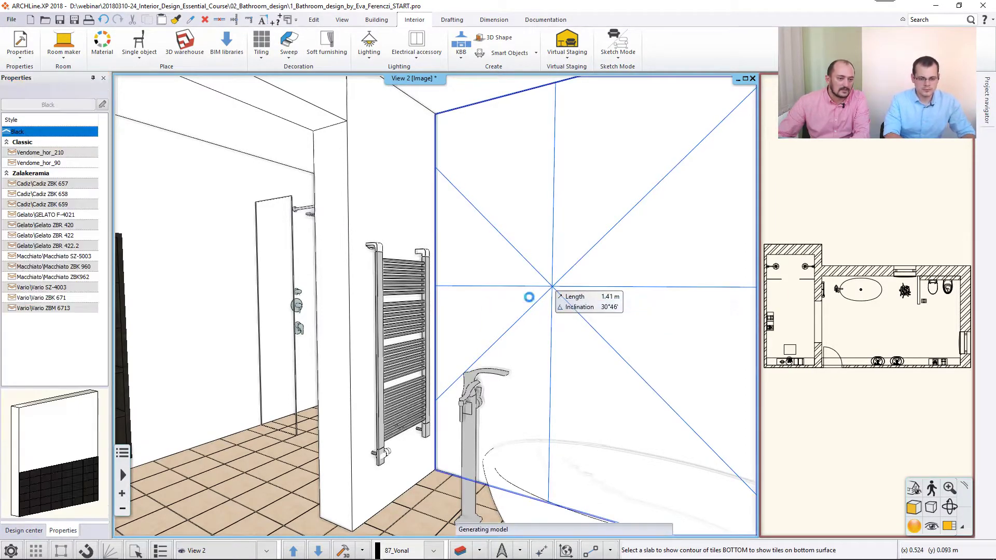
Step: Add the same tiling to the low boxed-in wall behind the toilet and bidet, and end the tiling command
{"action": "scroll", "coordinate": [534, 311], "scroll_direction": "up", "scroll_amount": 4}
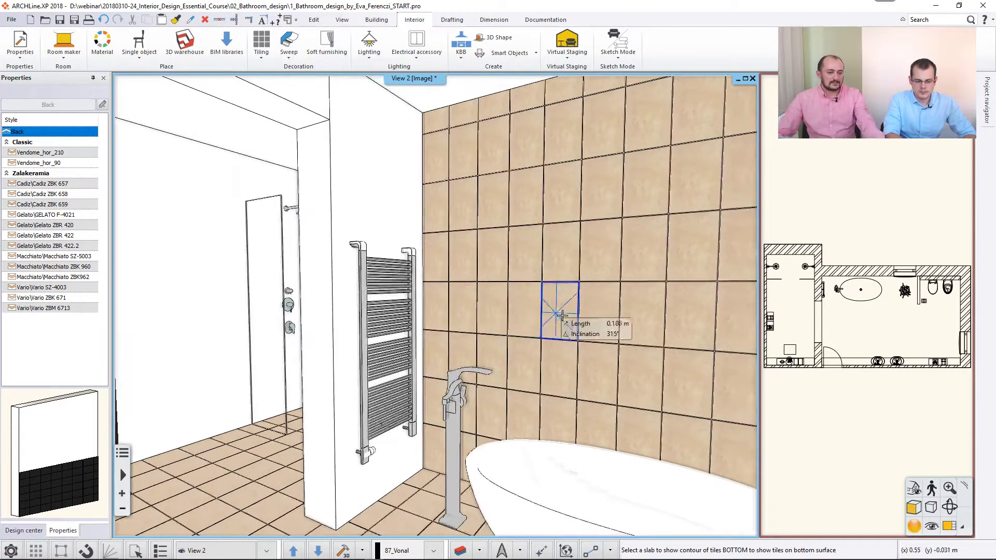
{"action": "middle_click_drag", "start_coordinate": [534, 311], "coordinate": [248, 325]}
{"action": "left_click", "coordinate": [501, 357]}
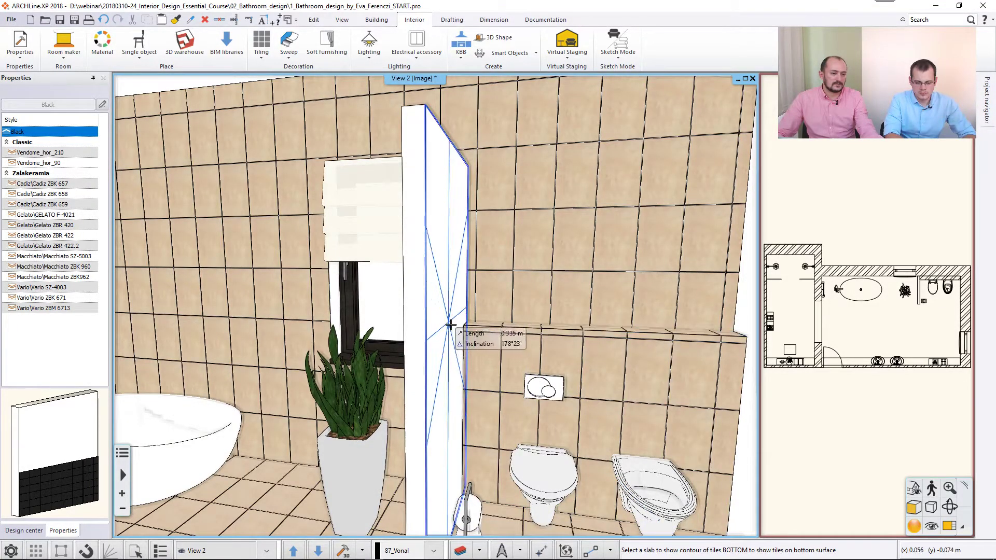
{"action": "key", "text": "Escape"}
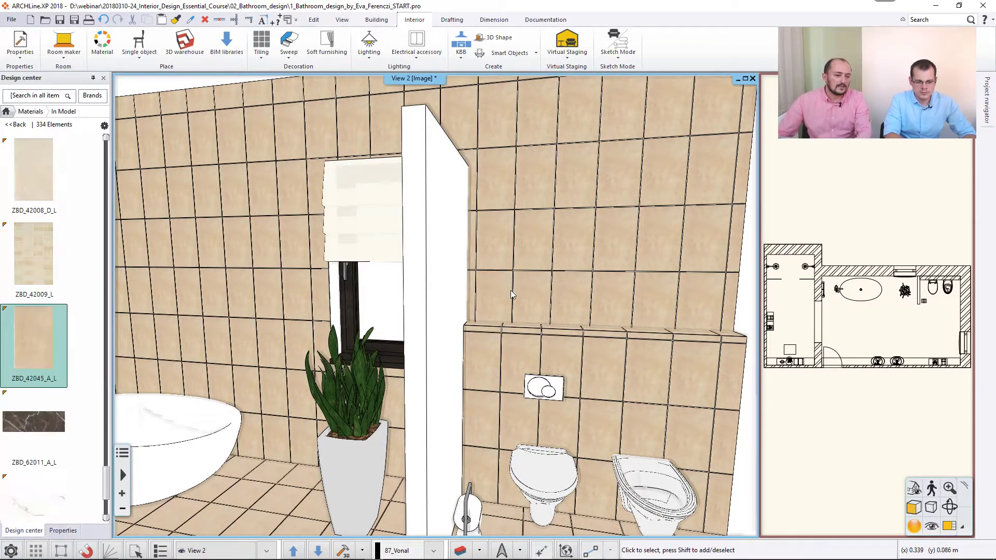
Step: Change the material of the two centre columns of wall tiles above the toilet and bidet to ZBD_42009_L, modifying only the selected pieces
{"action": "middle_click_drag", "start_coordinate": [673, 345], "coordinate": [648, 345]}
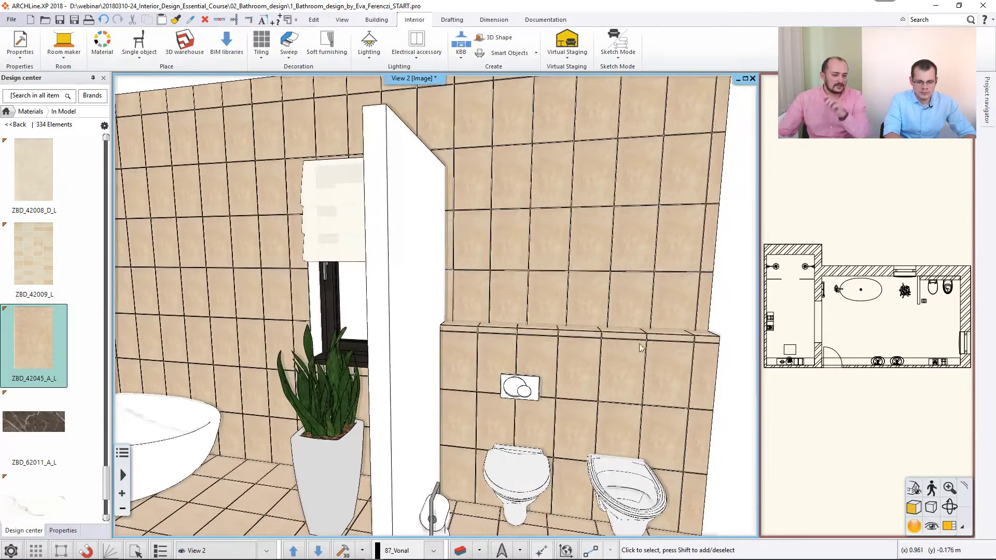
{"action": "right_click", "coordinate": [581, 294]}
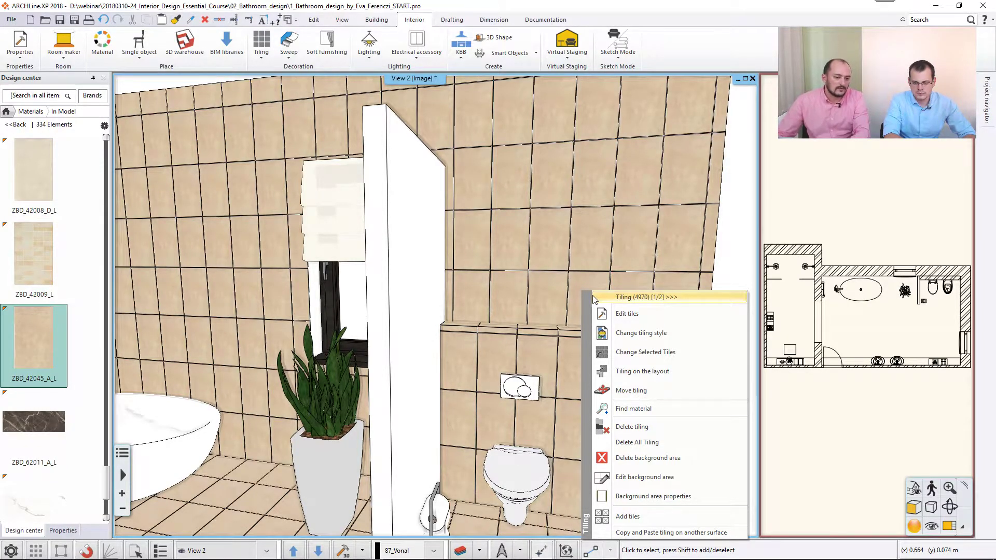
{"action": "left_click", "coordinate": [616, 352]}
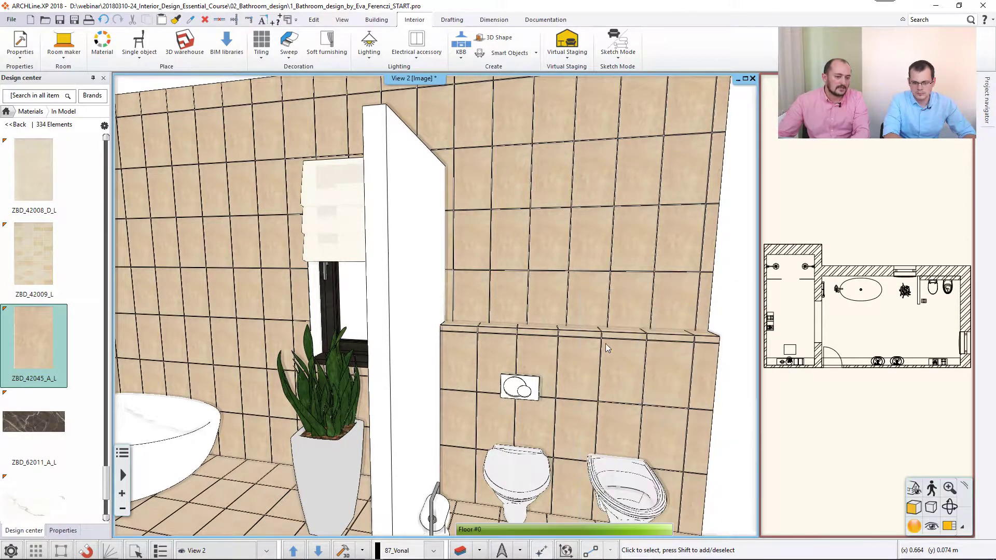
{"action": "left_click", "coordinate": [585, 311]}
{"action": "left_click", "coordinate": [540, 300]}
{"action": "left_click", "coordinate": [550, 244]}
{"action": "left_click", "coordinate": [595, 239]}
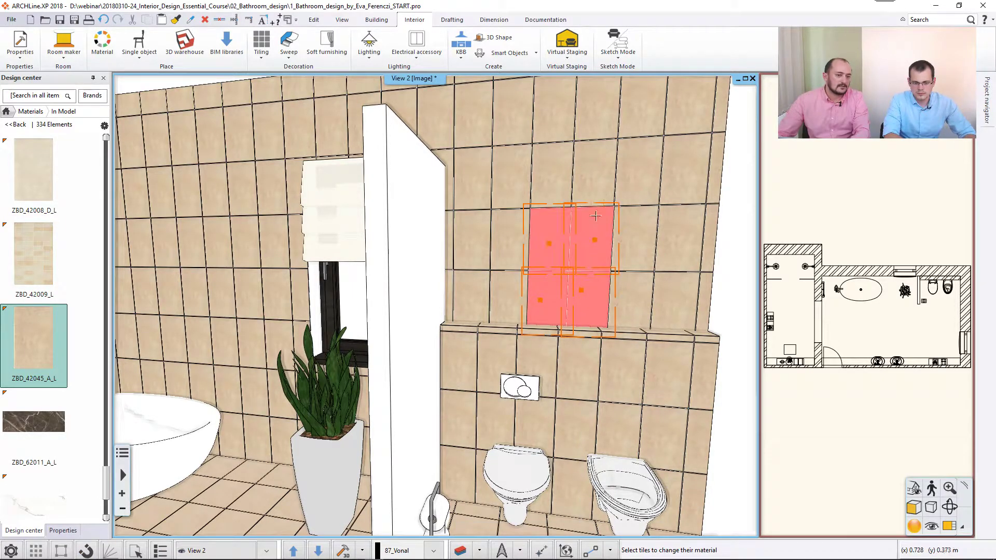
{"action": "left_click", "coordinate": [597, 189]}
{"action": "left_click", "coordinate": [545, 180]}
{"action": "left_click", "coordinate": [546, 115]}
{"action": "left_click", "coordinate": [589, 111]}
{"action": "middle_click_drag", "start_coordinate": [582, 161], "coordinate": [574, 195]}
{"action": "left_click", "coordinate": [547, 89]}
{"action": "left_click", "coordinate": [592, 90]}
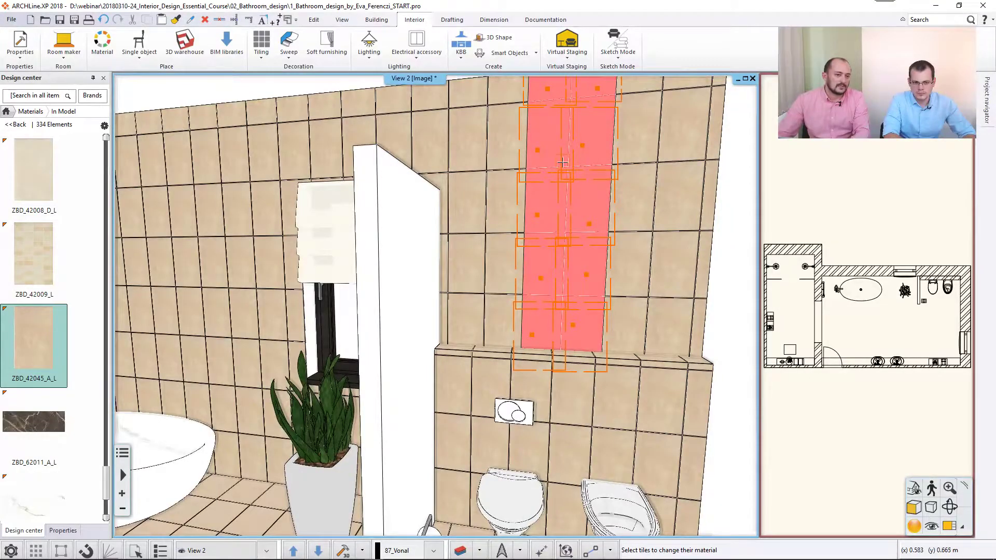
{"action": "right_click", "coordinate": [563, 162]}
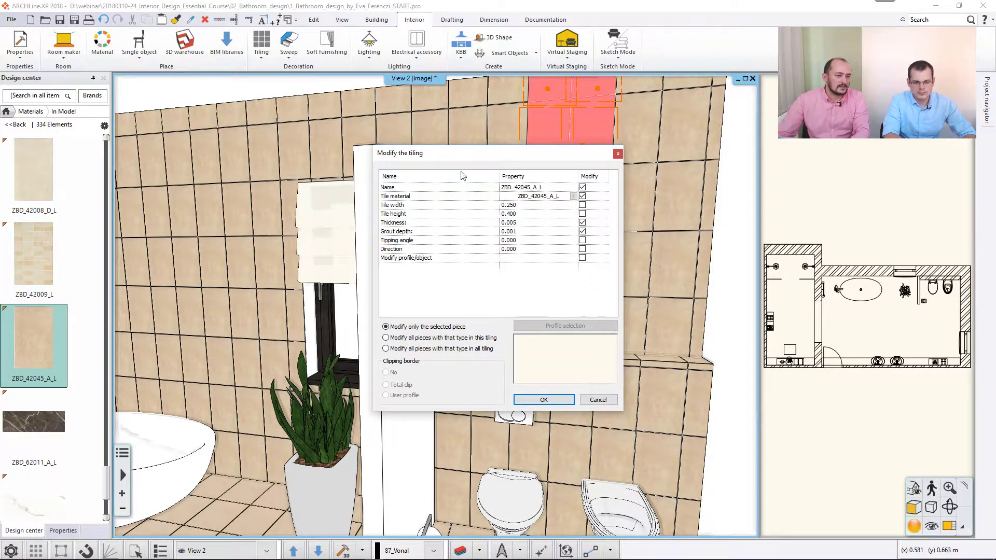
{"action": "left_click", "coordinate": [573, 197]}
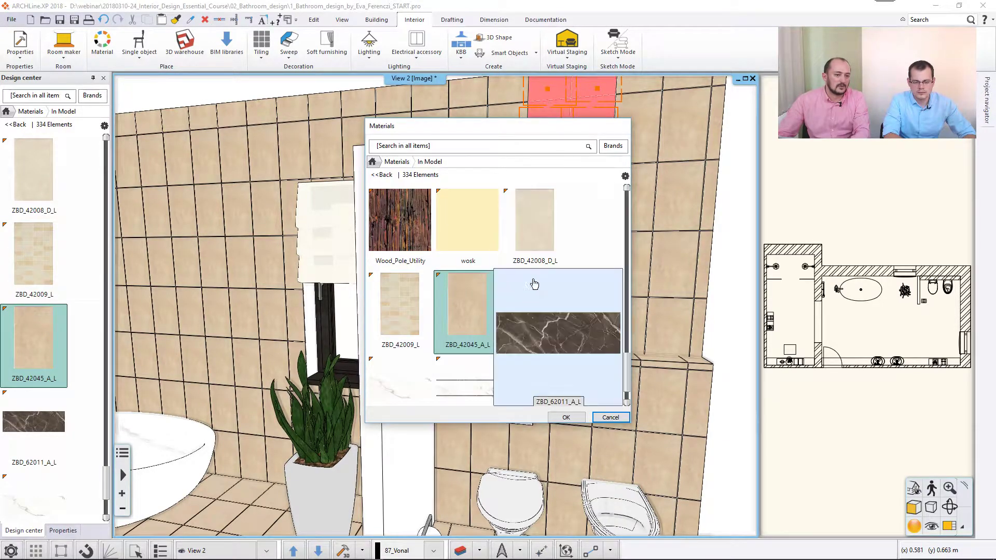
{"action": "left_click", "coordinate": [415, 319]}
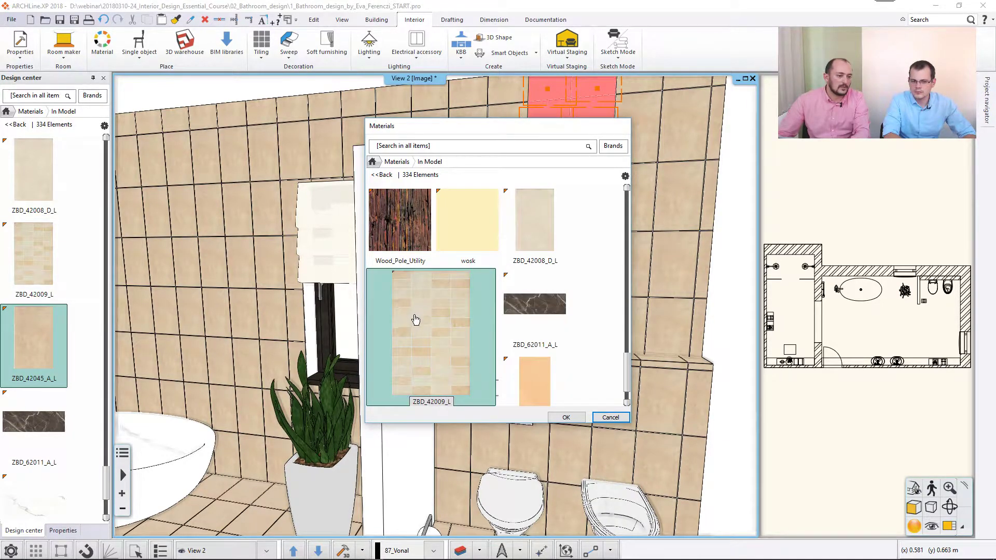
{"action": "left_click", "coordinate": [566, 418]}
{"action": "left_click", "coordinate": [543, 401]}
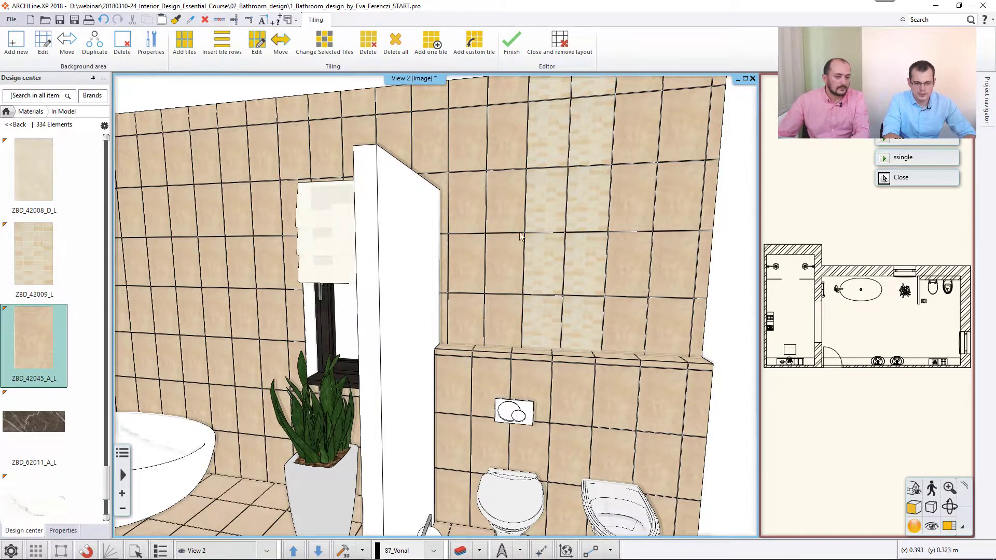
{"action": "key", "text": "Escape"}
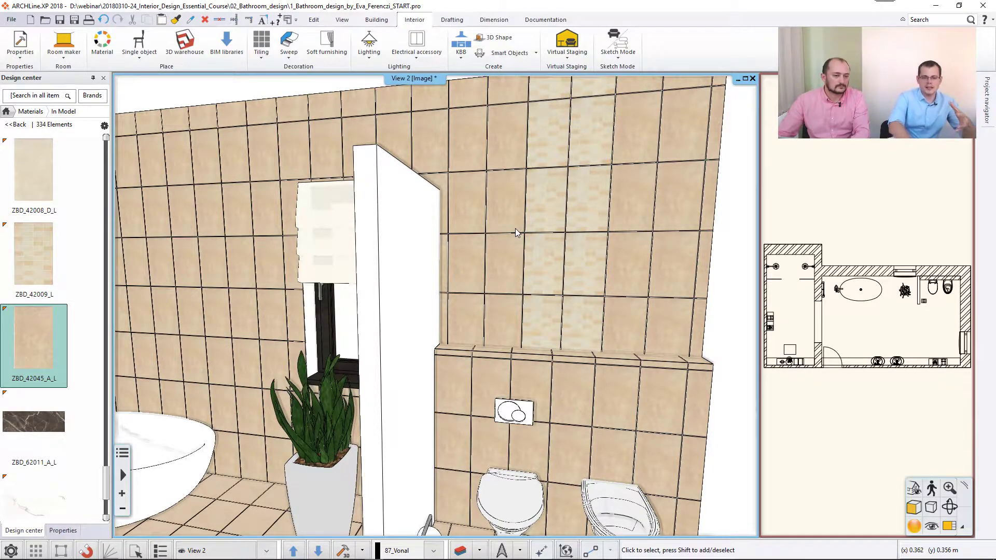
Step: Delete all tiling from the long wall and from the low boxed-in wall behind the toilet and bidet
{"action": "right_click", "coordinate": [515, 228]}
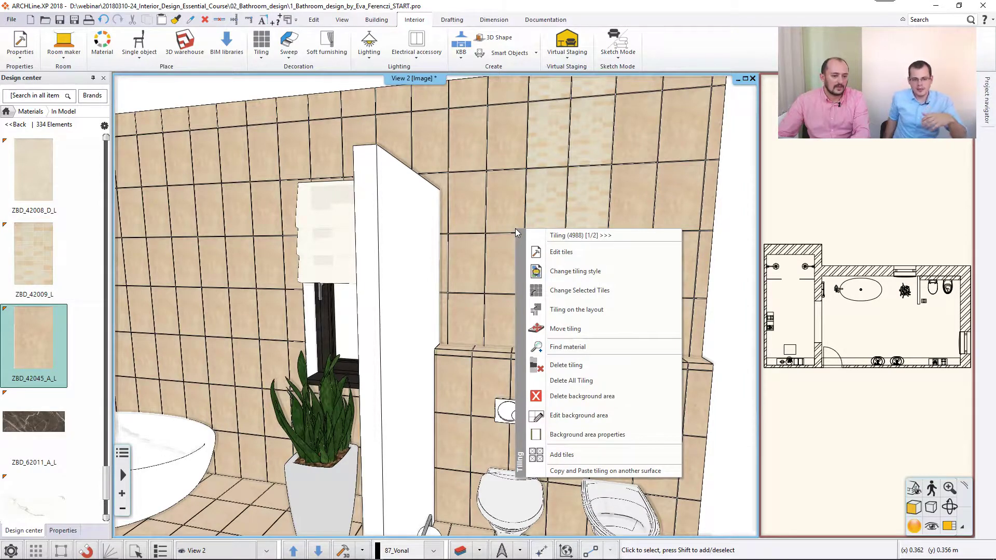
{"action": "left_click", "coordinate": [564, 380]}
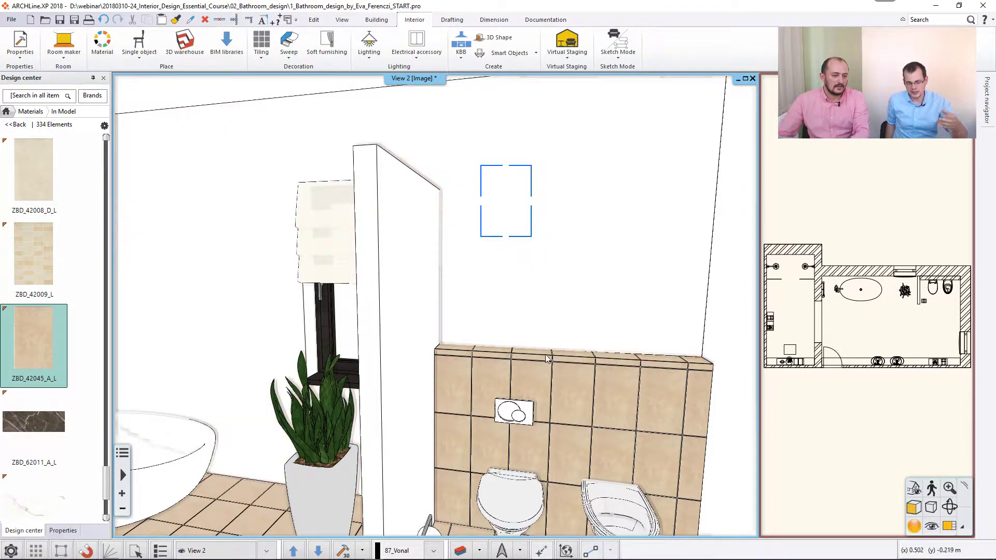
{"action": "right_click", "coordinate": [536, 366]}
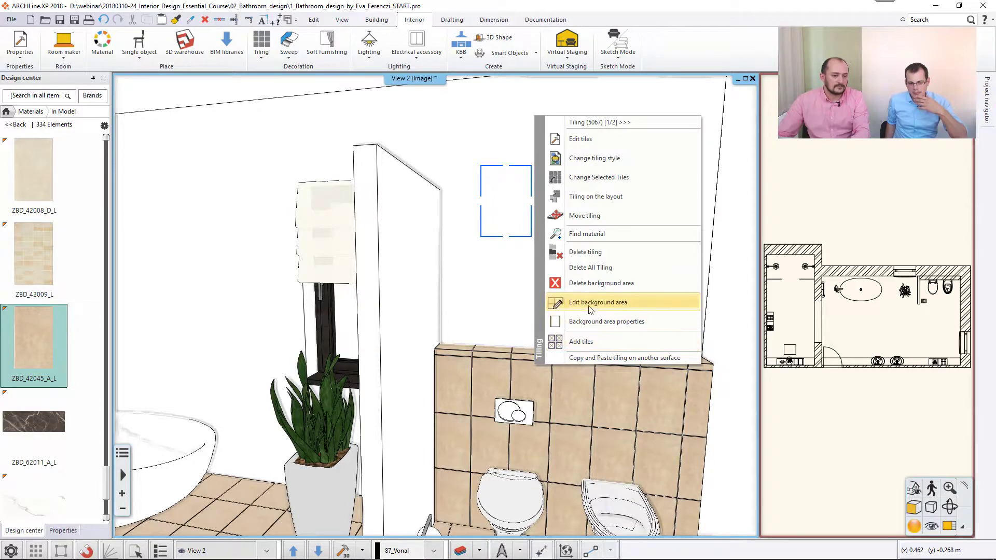
{"action": "left_click", "coordinate": [596, 271]}
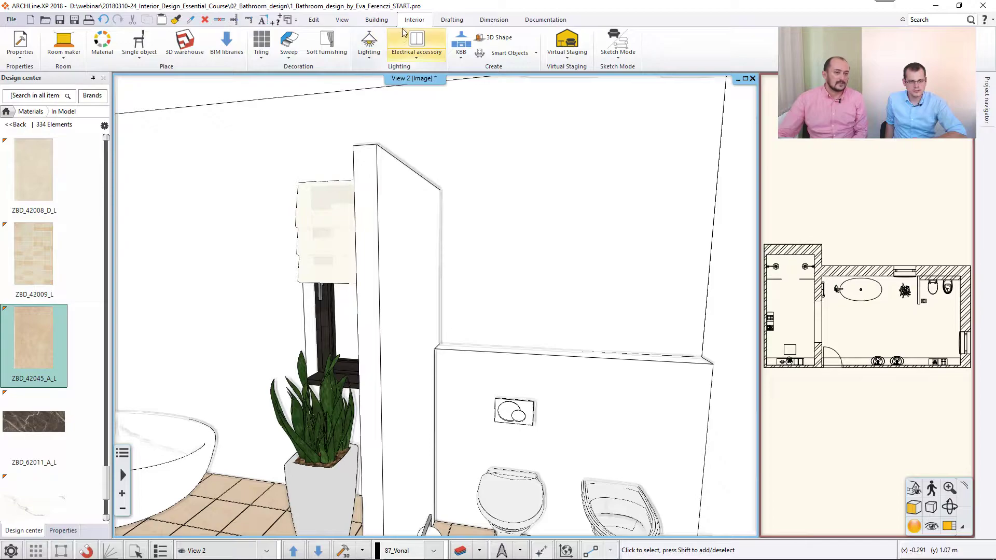
Step: Preview the tiling styles Vario ZBM 6713, Vario SZ-4003 and Black for placing, and leave the placement command
{"action": "left_click", "coordinate": [261, 46]}
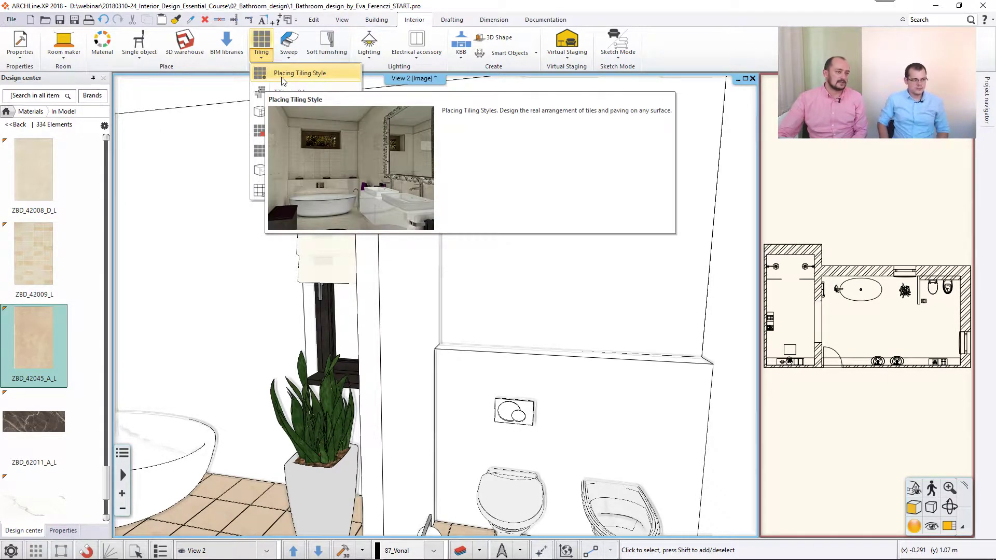
{"action": "left_click", "coordinate": [315, 74]}
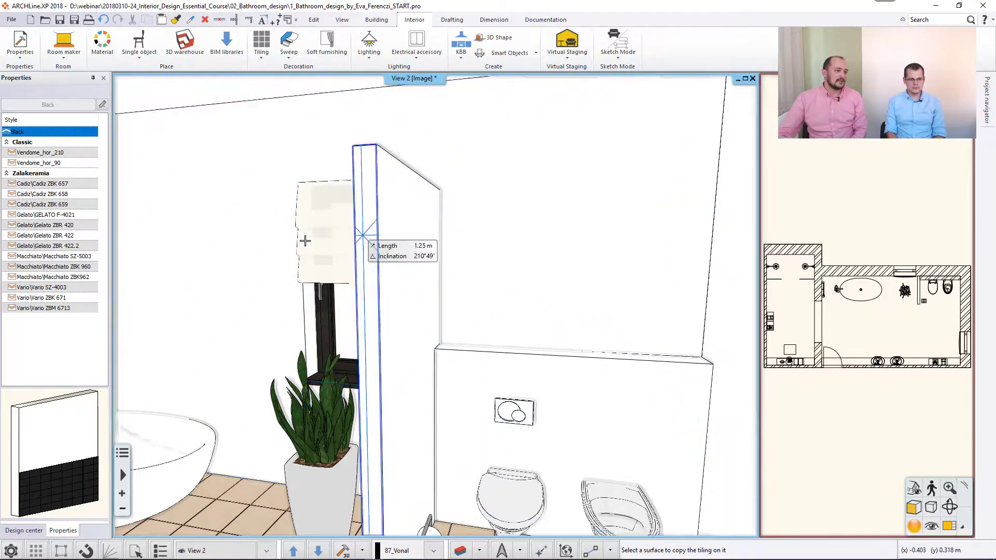
{"action": "left_click", "coordinate": [46, 310]}
{"action": "left_click", "coordinate": [52, 289]}
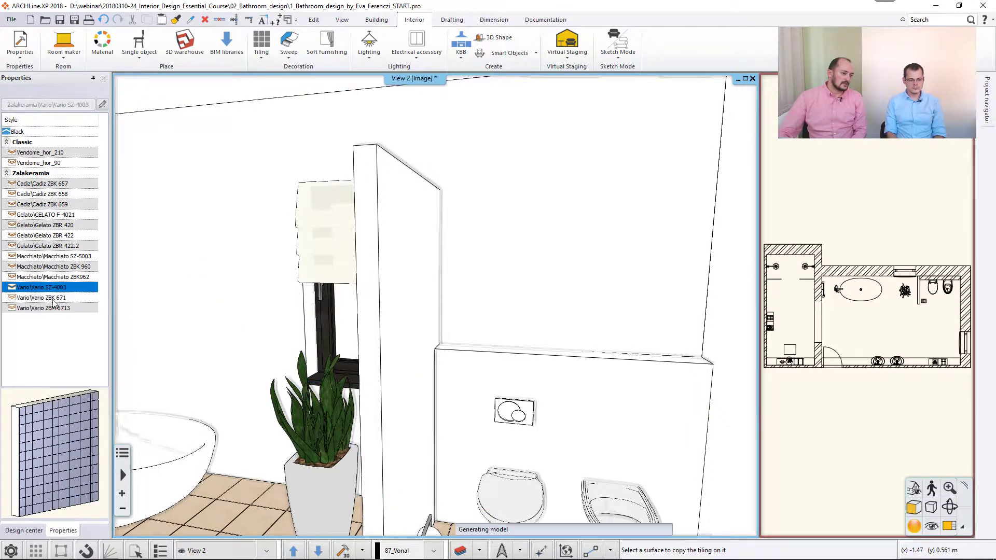
{"action": "left_click", "coordinate": [20, 132]}
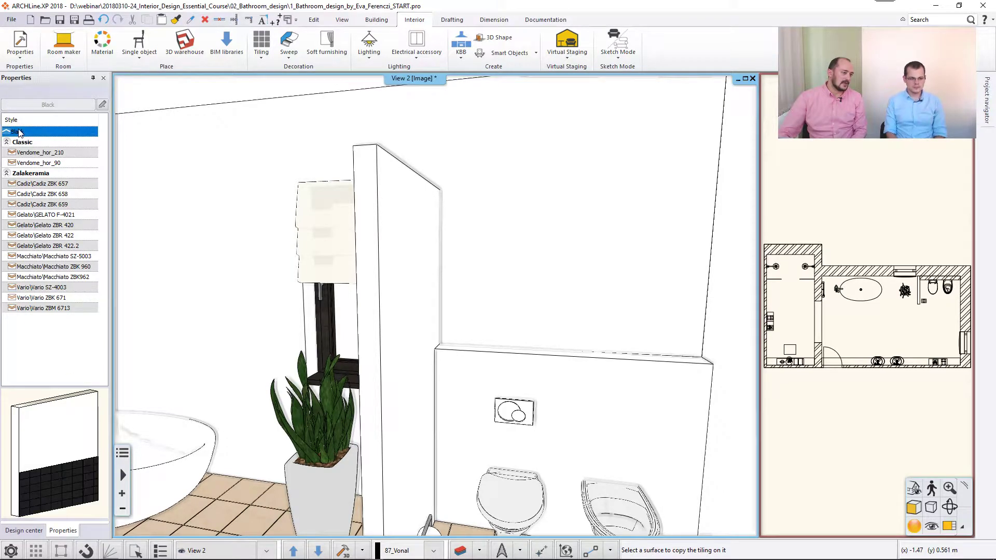
{"action": "left_click", "coordinate": [415, 202]}
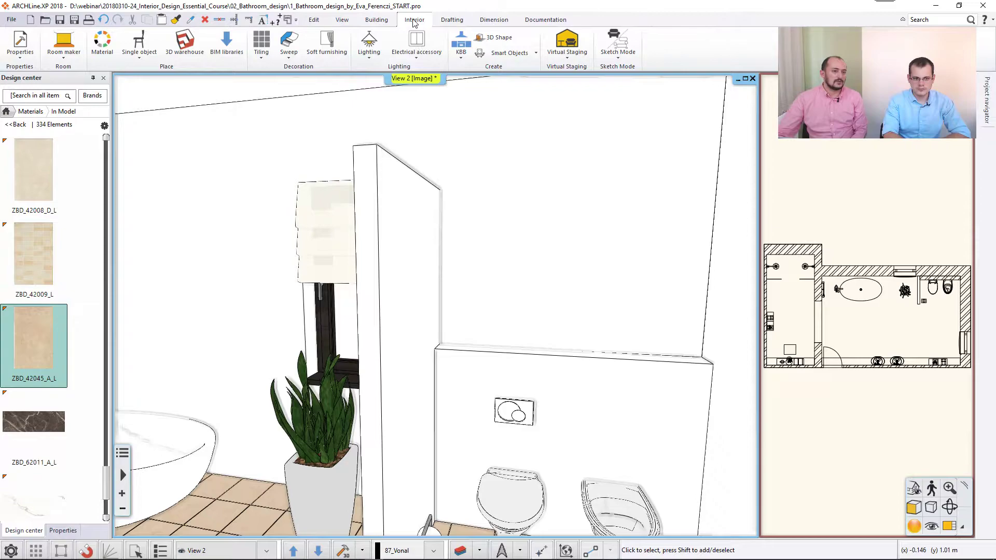
Step: Open the tiling properties of the Black style and set the height of its tile band to 0.75 m
{"action": "left_click", "coordinate": [21, 49]}
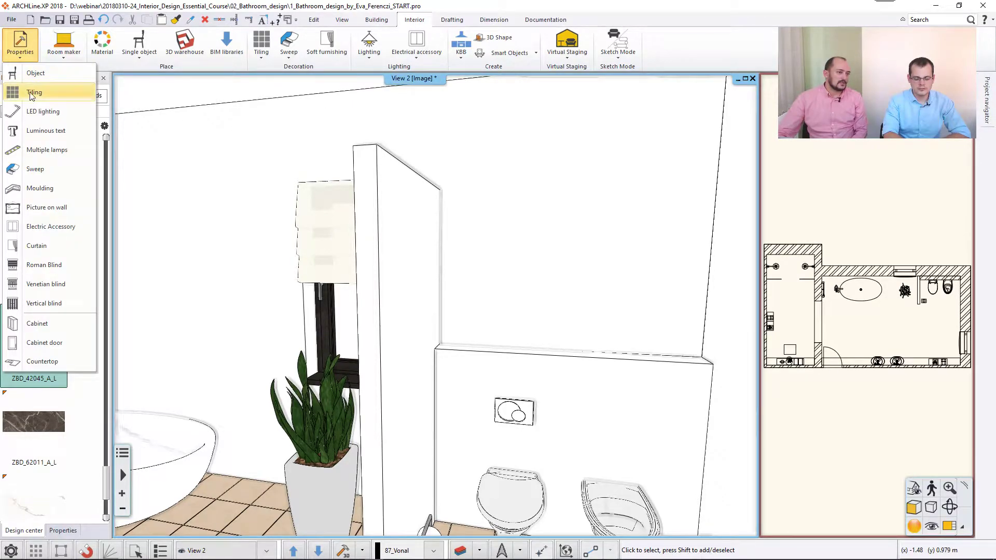
{"action": "left_click", "coordinate": [47, 98]}
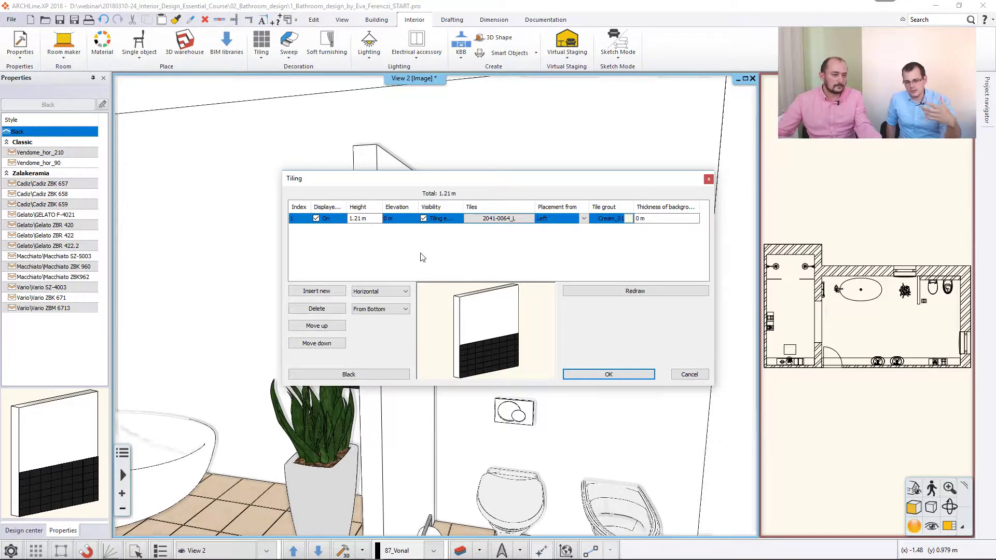
{"action": "left_click", "coordinate": [366, 218]}
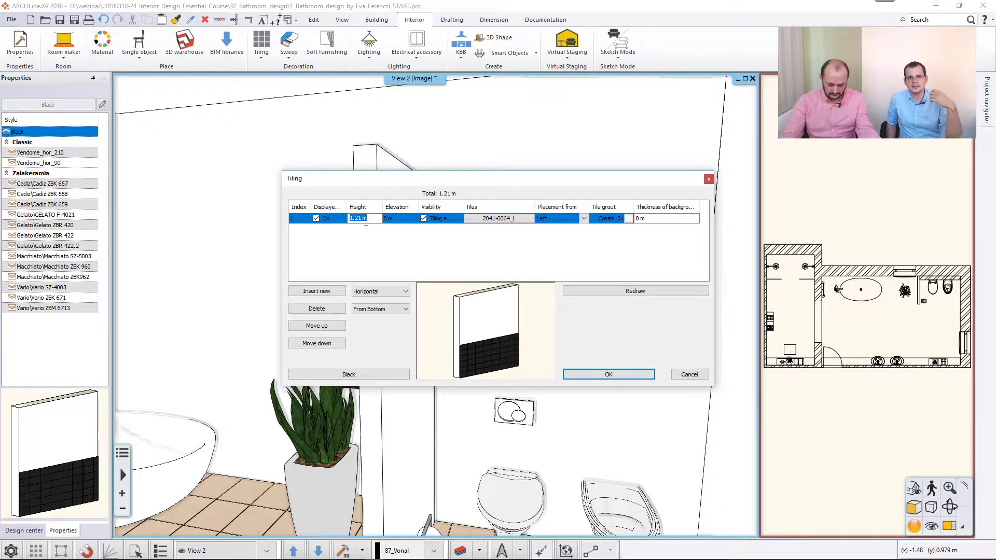
{"action": "type", "text": "0.75"}
{"action": "key", "text": "Return"}
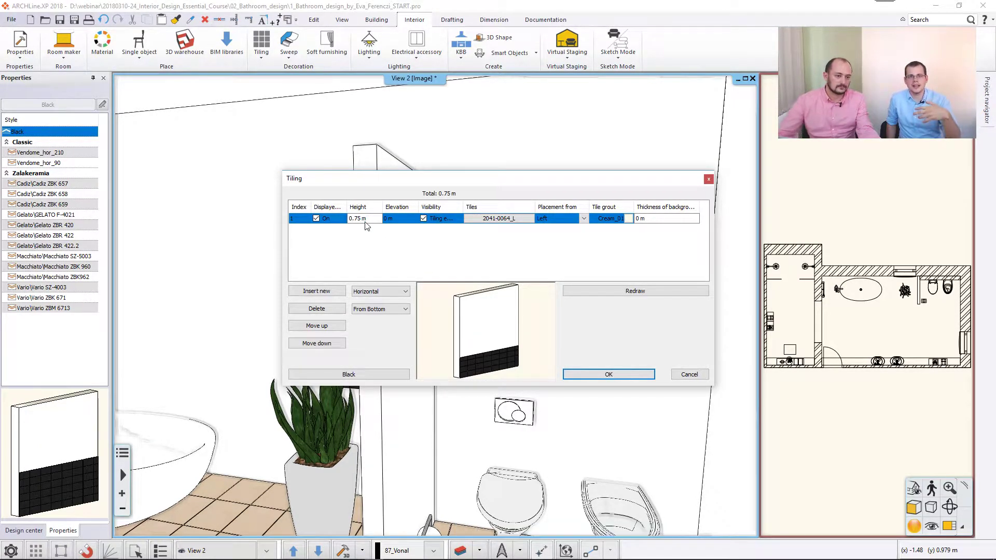
Step: Replace the band's tile material with ZBD_42045_A_L from the model's materials
{"action": "left_click", "coordinate": [499, 219]}
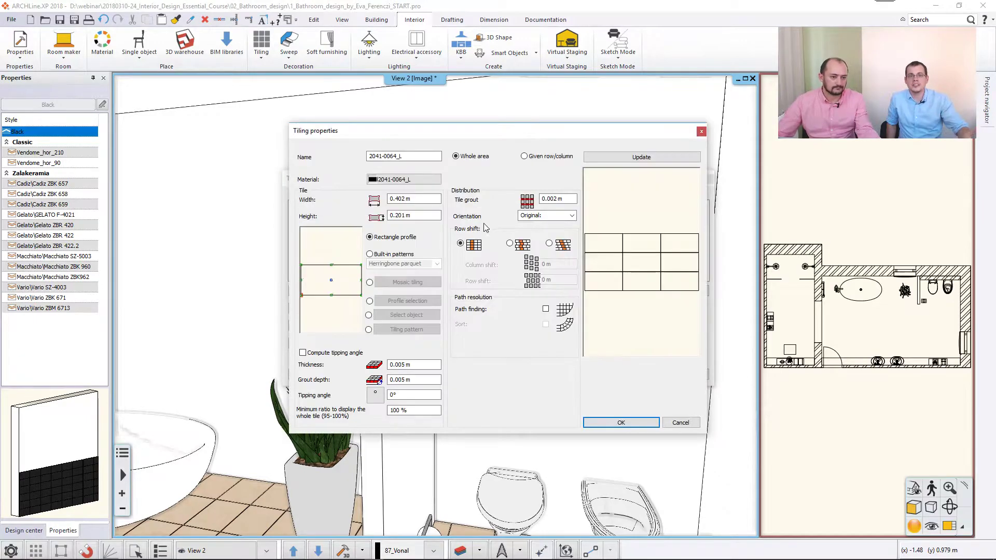
{"action": "left_click", "coordinate": [388, 178]}
{"action": "left_click_drag", "start_coordinate": [625, 219], "coordinate": [615, 376]}
{"action": "scroll", "coordinate": [614, 375], "scroll_direction": "up", "scroll_amount": 2}
{"action": "left_click", "coordinate": [483, 244]}
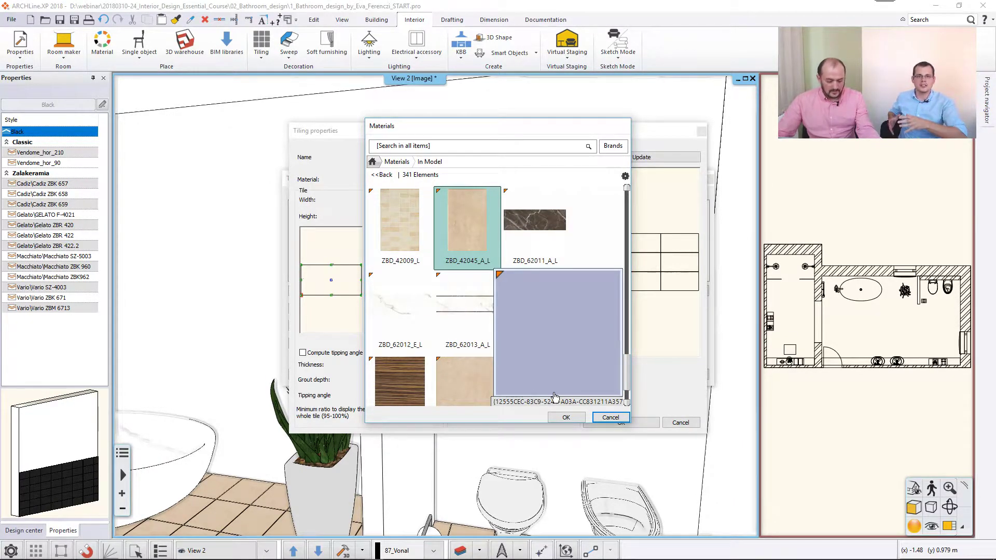
{"action": "left_click", "coordinate": [566, 417]}
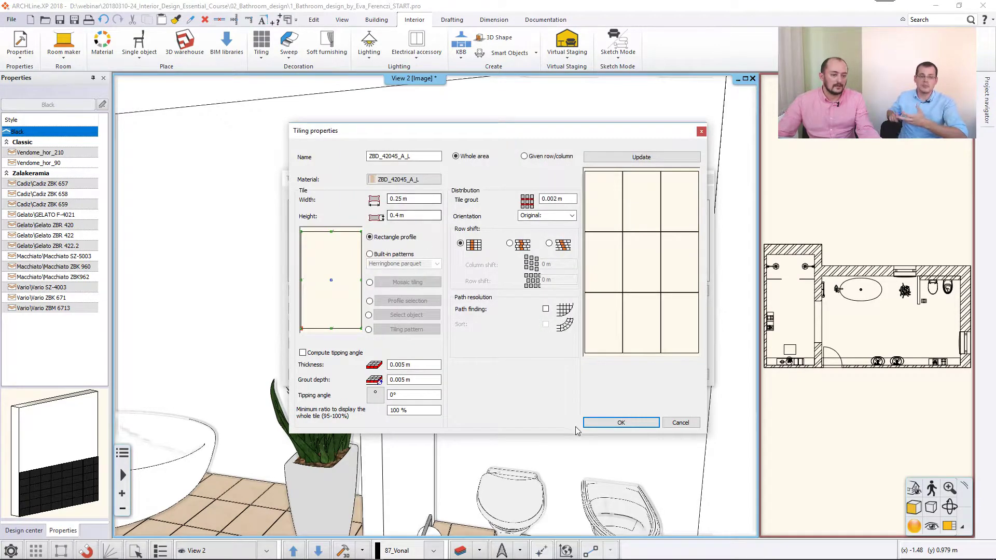
{"action": "left_click", "coordinate": [622, 422]}
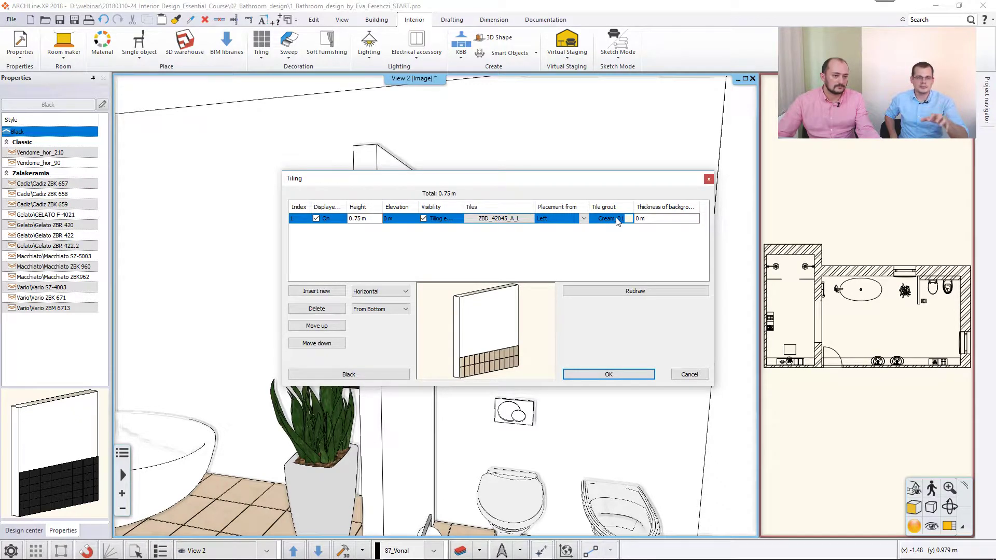
Step: Set the orientation of the ZBD_42045_A_L tiles in the band to Rotate left
{"action": "left_click", "coordinate": [513, 220]}
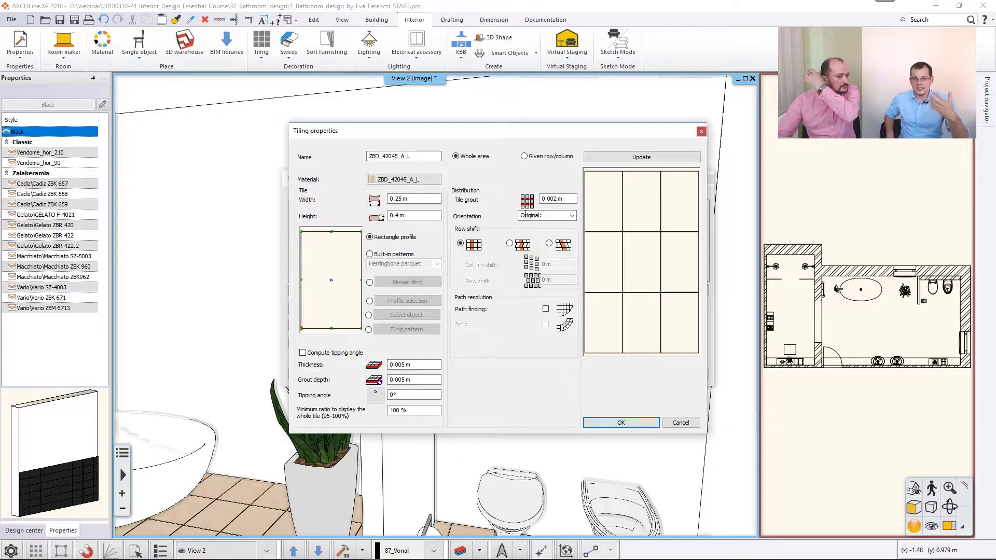
{"action": "left_click", "coordinate": [519, 216]}
{"action": "left_click", "coordinate": [539, 229]}
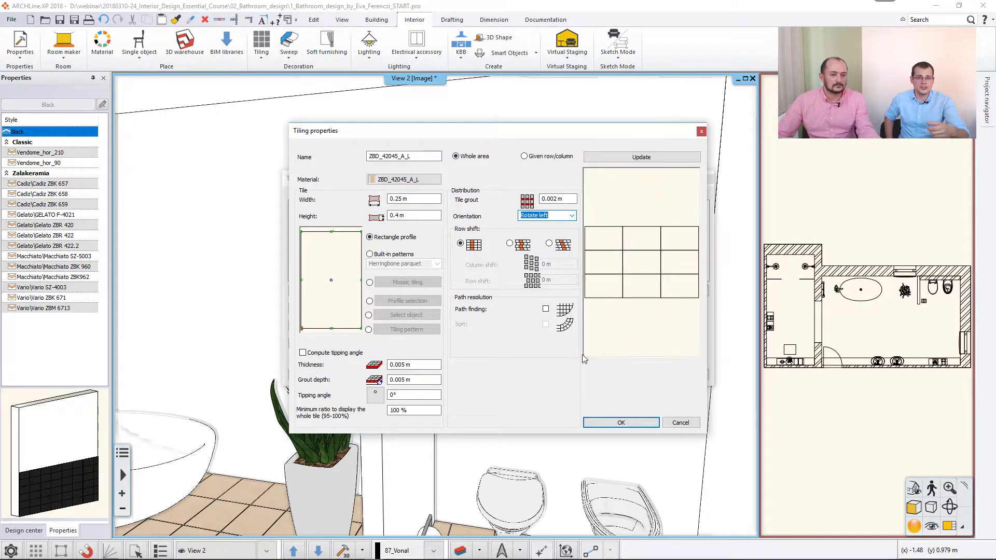
{"action": "left_click", "coordinate": [621, 423]}
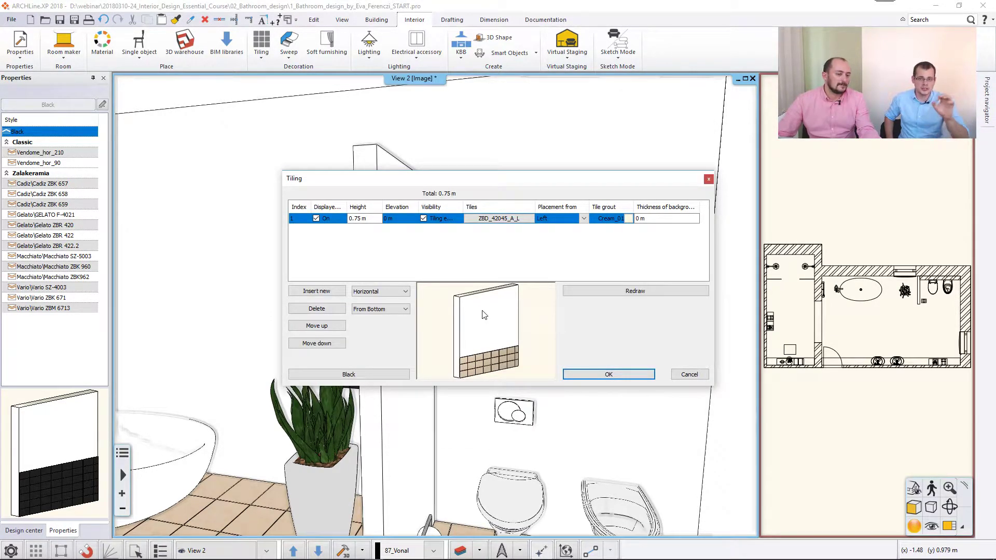
Step: Insert a second horizontal tile band above the first one and set its height to 0.25 m
{"action": "left_click", "coordinate": [316, 291]}
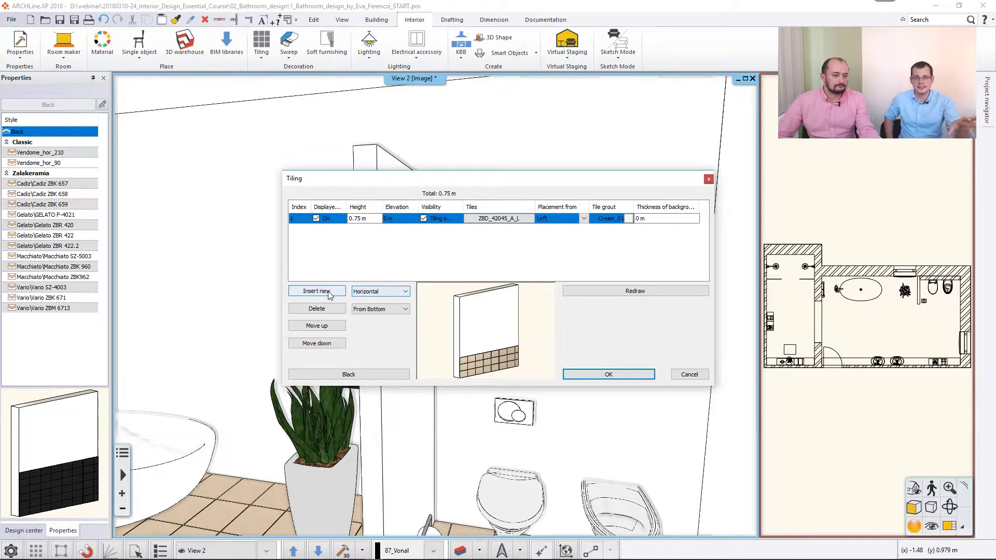
{"action": "left_click", "coordinate": [365, 218]}
{"action": "type", "text": "0,25"}
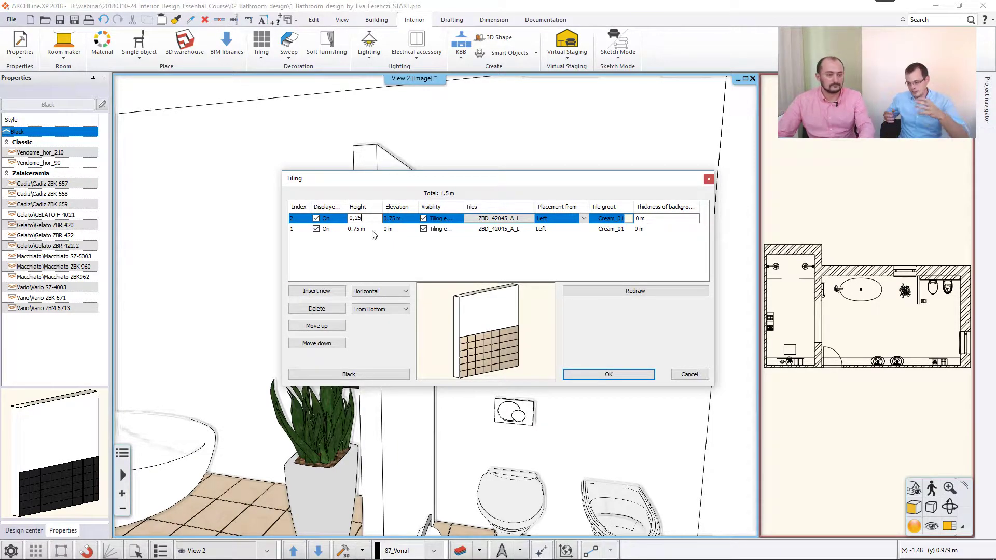
Step: Replace the tile material of the second band with ZBD_42009_L from the model's materials
{"action": "double_click", "coordinate": [498, 219]}
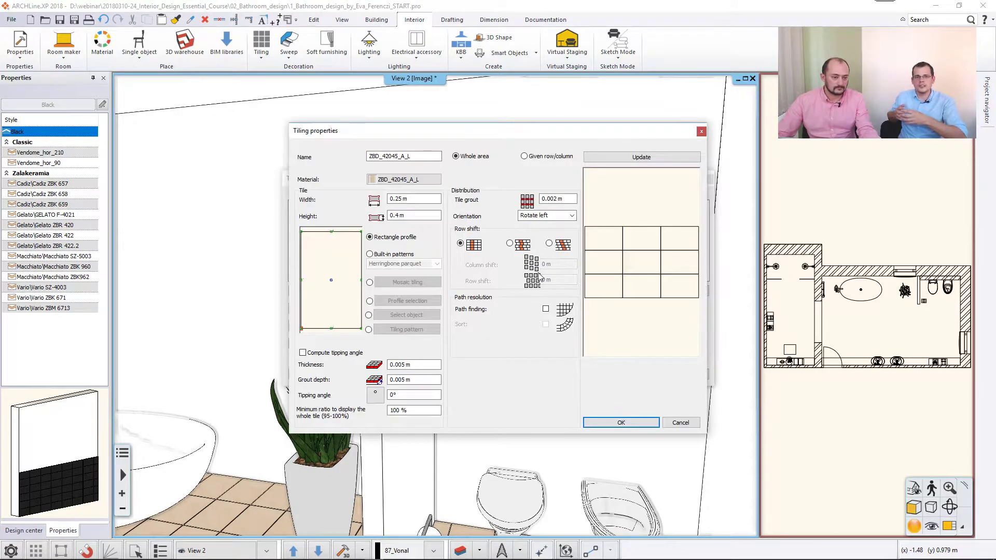
{"action": "left_click", "coordinate": [406, 181]}
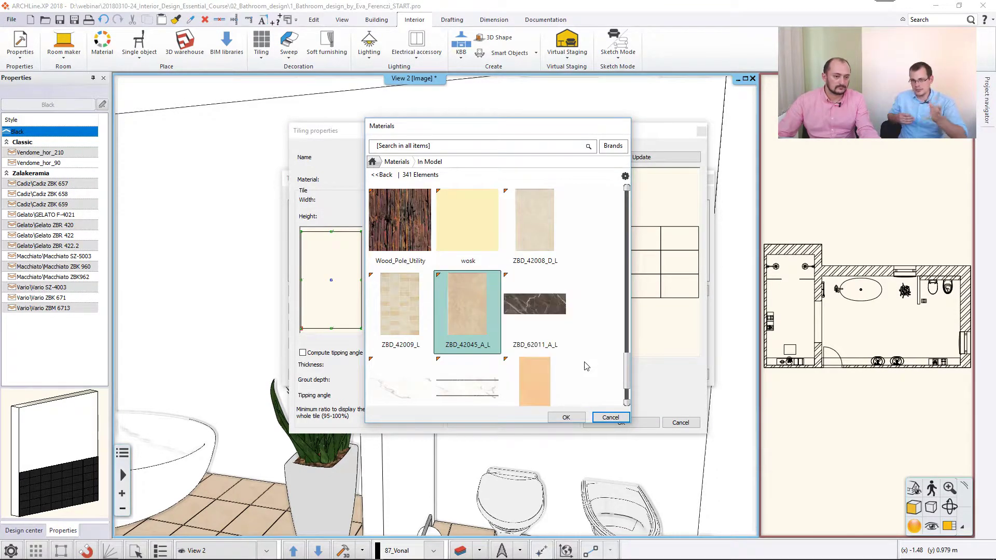
{"action": "left_click", "coordinate": [400, 306]}
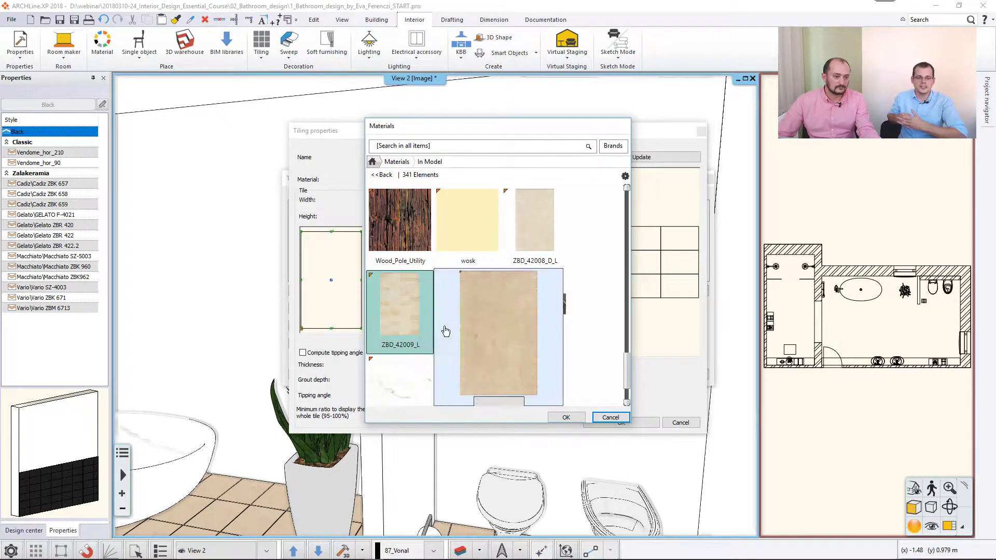
{"action": "left_click", "coordinate": [566, 418]}
{"action": "left_click", "coordinate": [621, 423]}
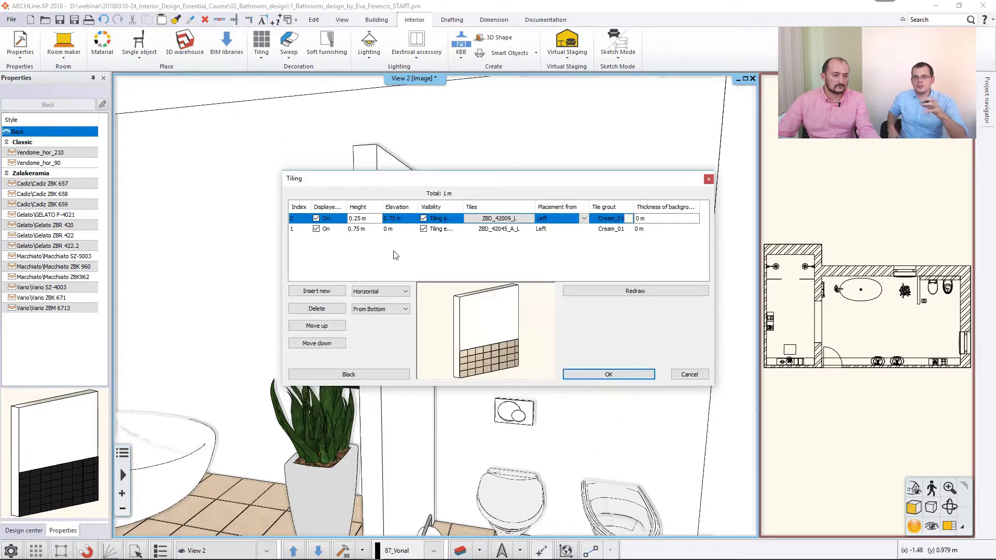
Step: Insert a third horizontal tile band above the second one and set its height to 0.75 m
{"action": "left_click", "coordinate": [330, 292]}
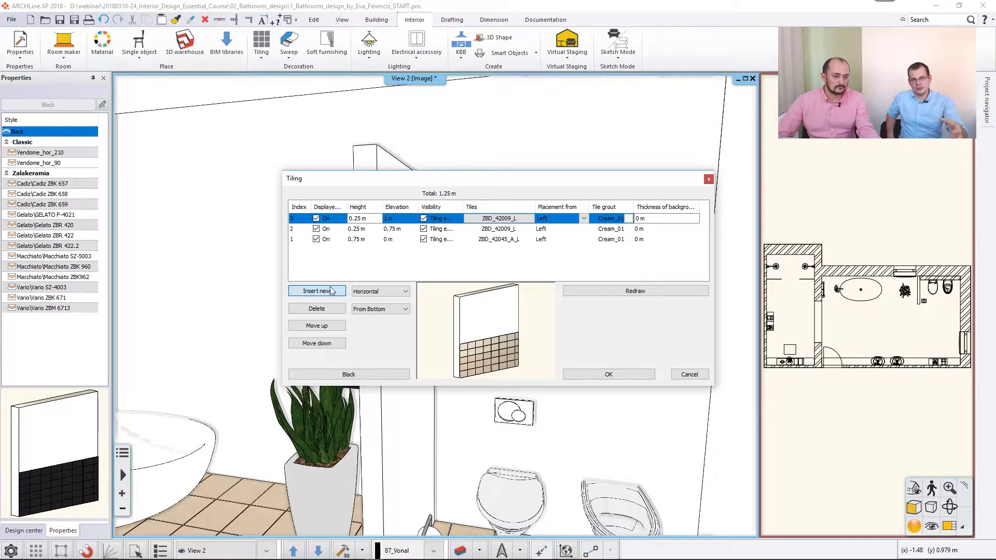
{"action": "left_click", "coordinate": [365, 218]}
{"action": "left_click_drag", "start_coordinate": [355, 218], "coordinate": [376, 218]}
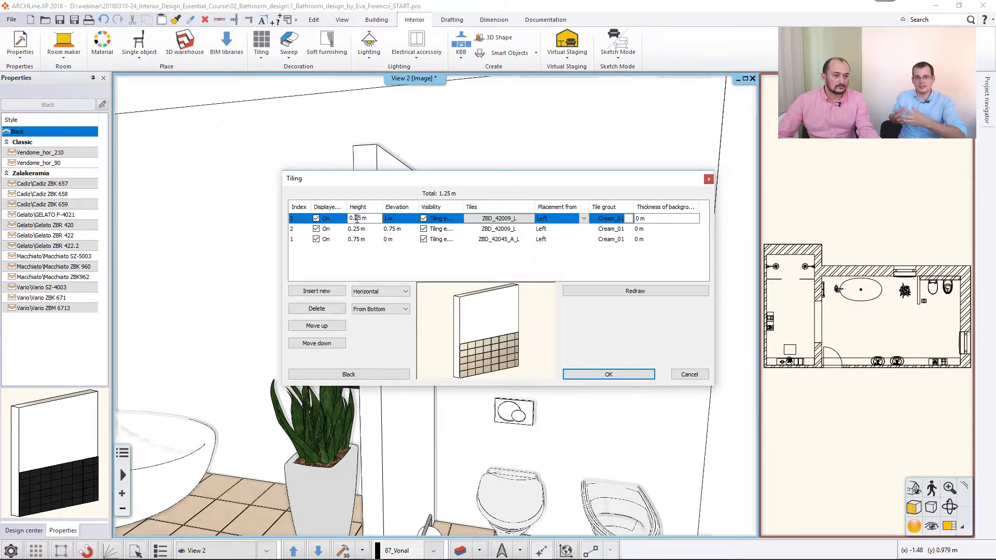
{"action": "type", "text": "75"}
{"action": "key", "text": "Return"}
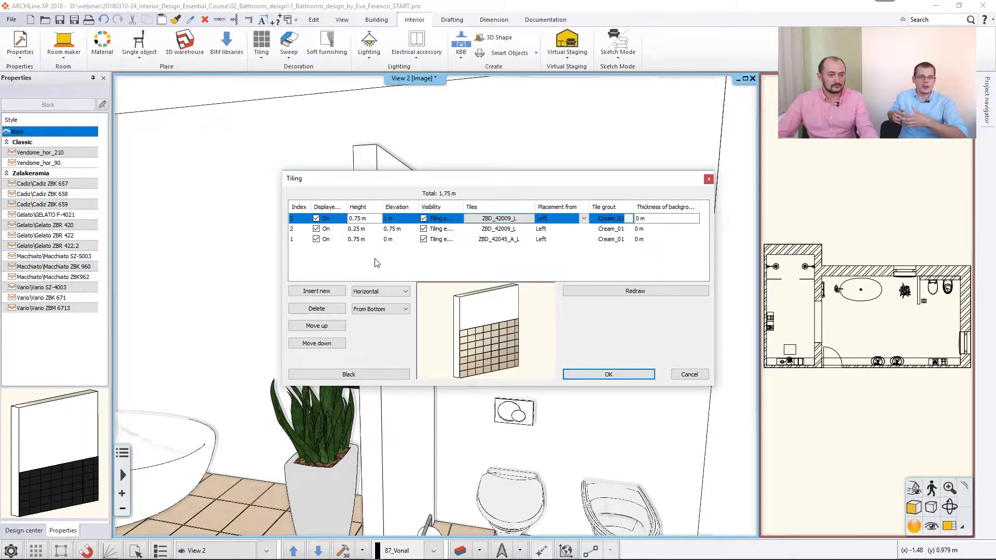
Step: Replace the tile material of the third band with ZBD_42008_D_L from the model's materials
{"action": "double_click", "coordinate": [499, 218]}
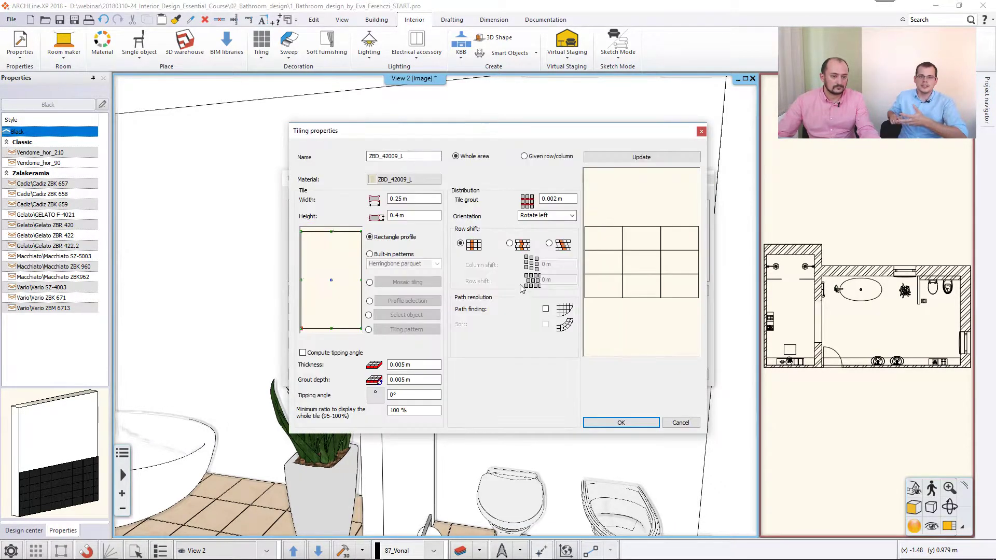
{"action": "left_click", "coordinate": [404, 179]}
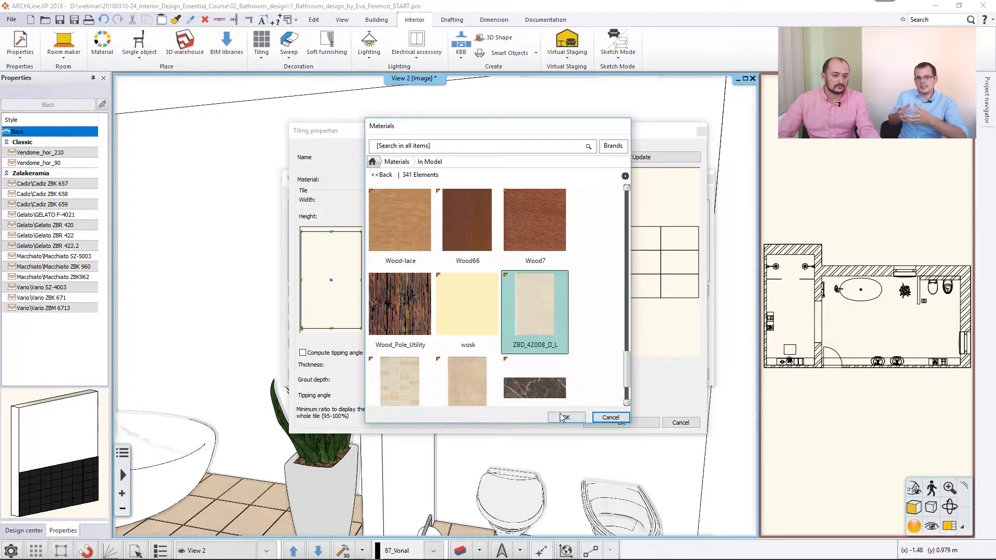
{"action": "double_click", "coordinate": [534, 306]}
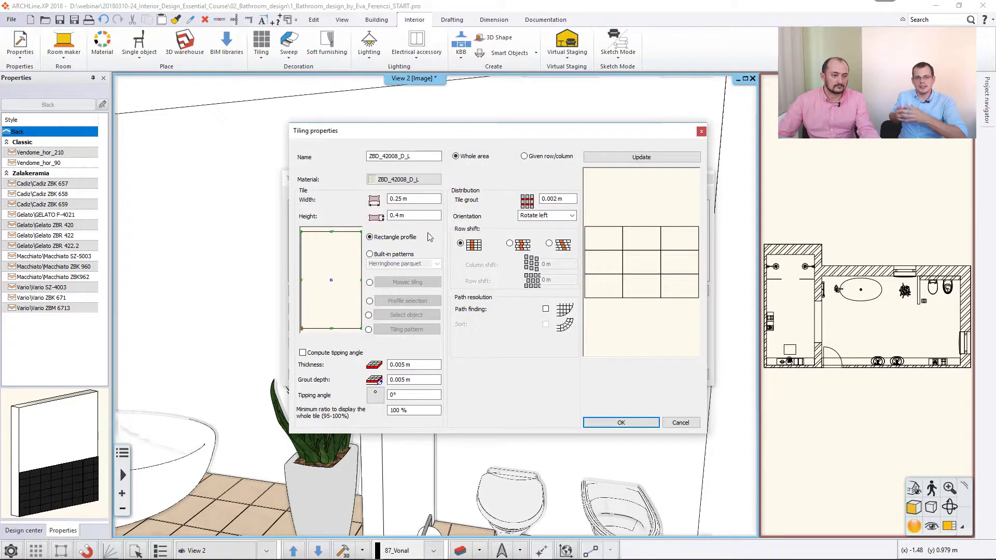
{"action": "left_click", "coordinate": [621, 422]}
Step: Insert a fourth horizontal tile band above the third one and set its height to 0.06 m
{"action": "left_click", "coordinate": [319, 291]}
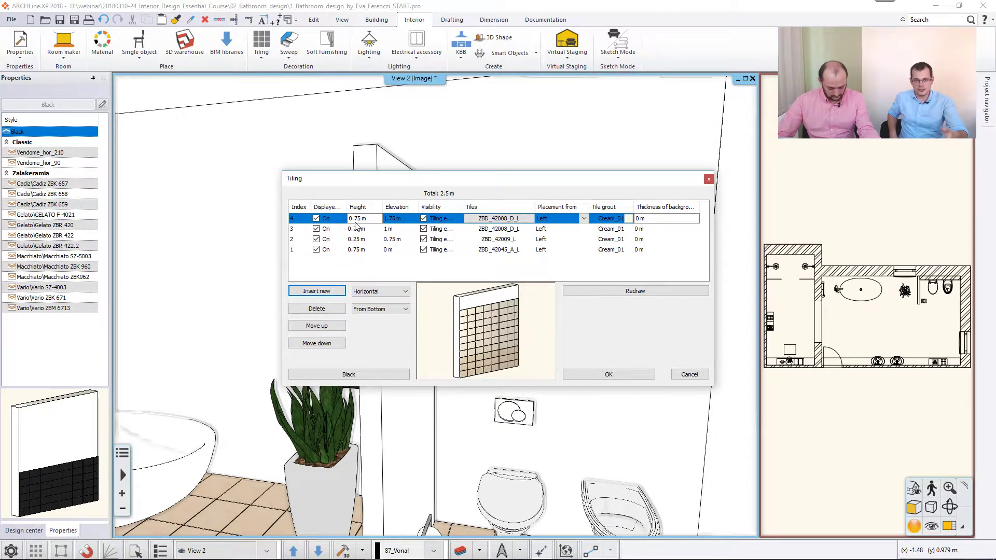
{"action": "left_click_drag", "start_coordinate": [354, 218], "coordinate": [382, 217]}
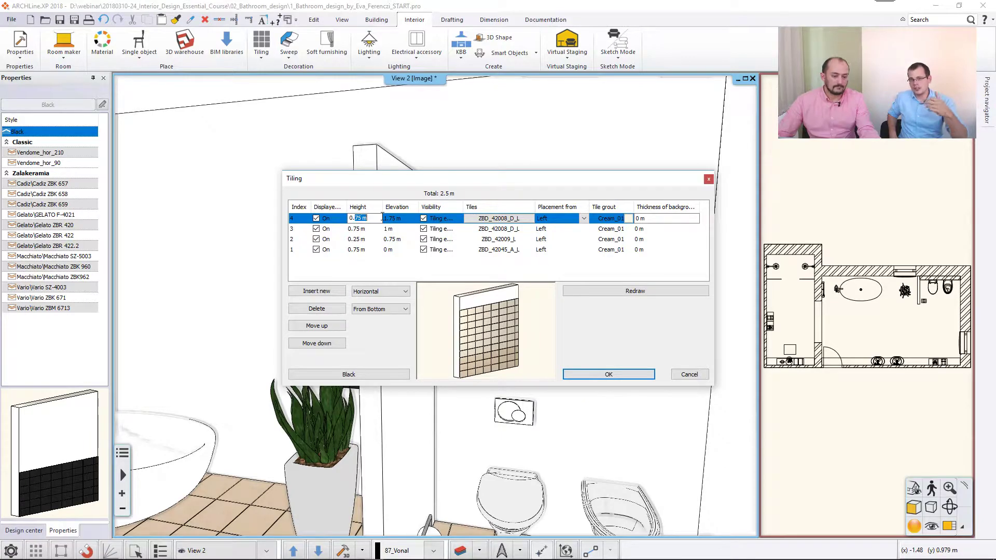
{"action": "type", "text": "06"}
{"action": "key", "text": "Return"}
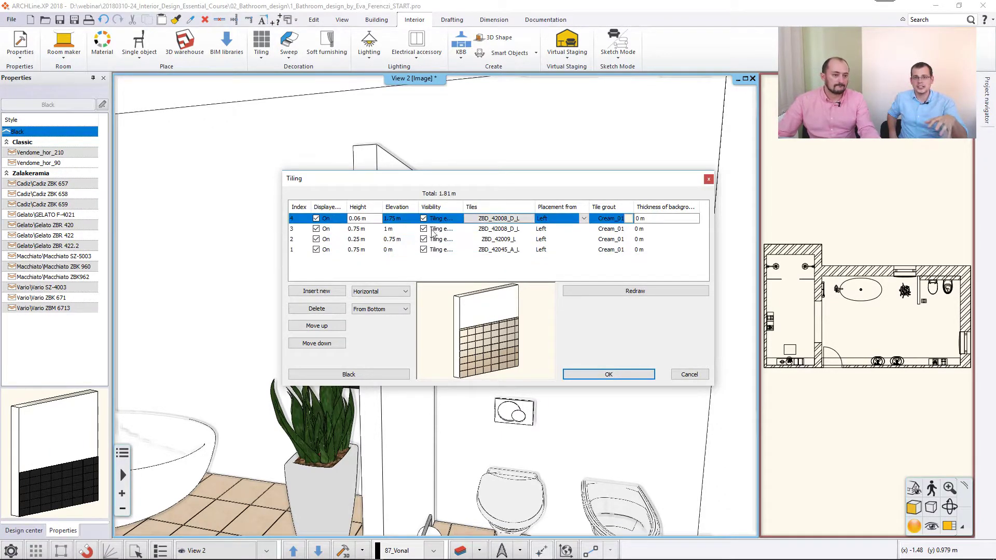
Step: Search the model's materials for "albus" and assign ALBUS_SZ-4001_L as the tile material of the fourth band
{"action": "left_click", "coordinate": [504, 219]}
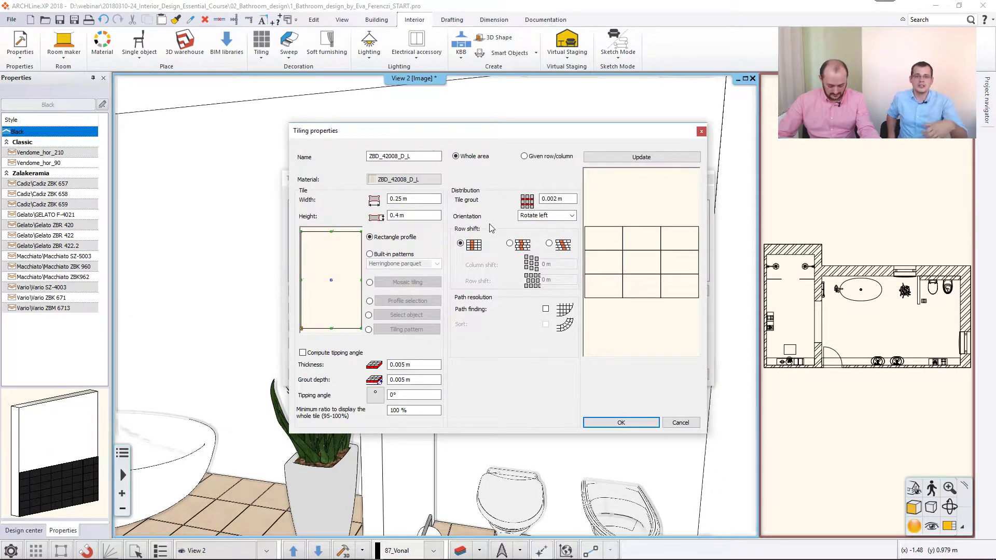
{"action": "left_click", "coordinate": [401, 180]}
{"action": "left_click", "coordinate": [416, 146]}
{"action": "type", "text": "albus"}
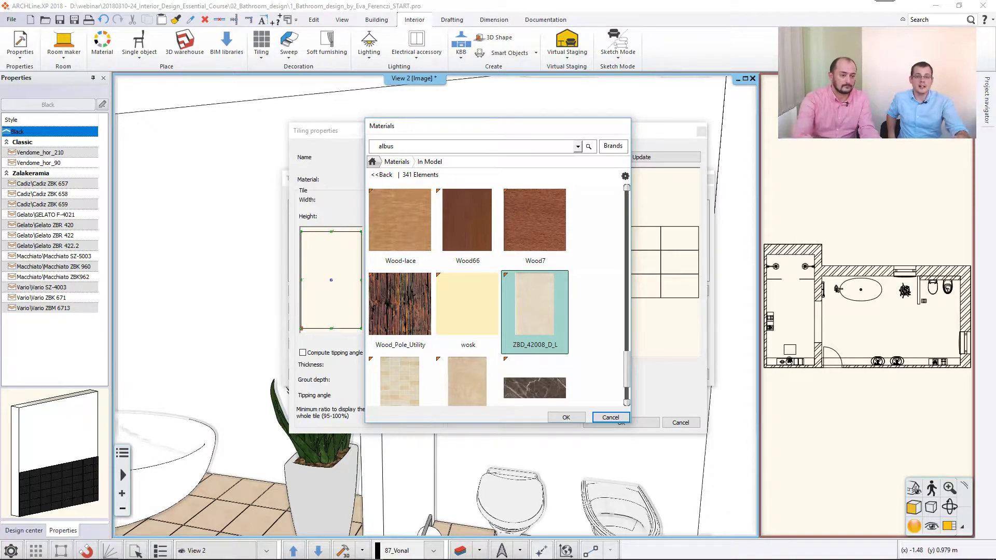
{"action": "key", "text": "Return"}
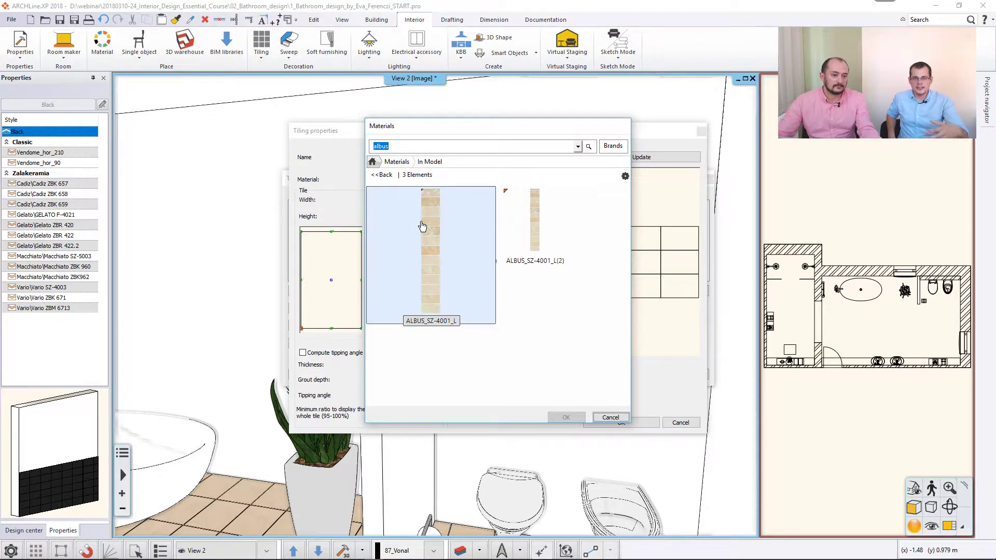
{"action": "left_click", "coordinate": [424, 242]}
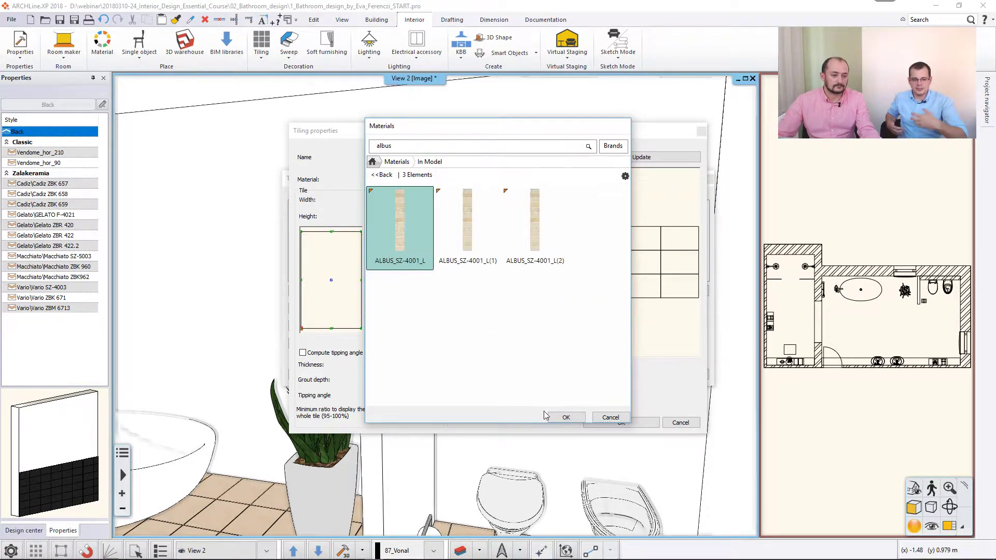
{"action": "left_click", "coordinate": [565, 417]}
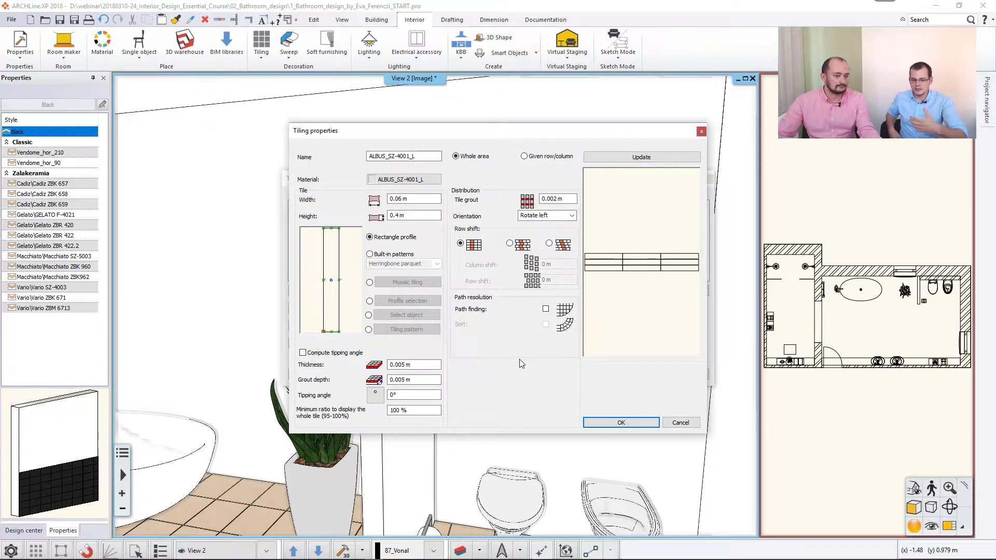
{"action": "left_click", "coordinate": [621, 422]}
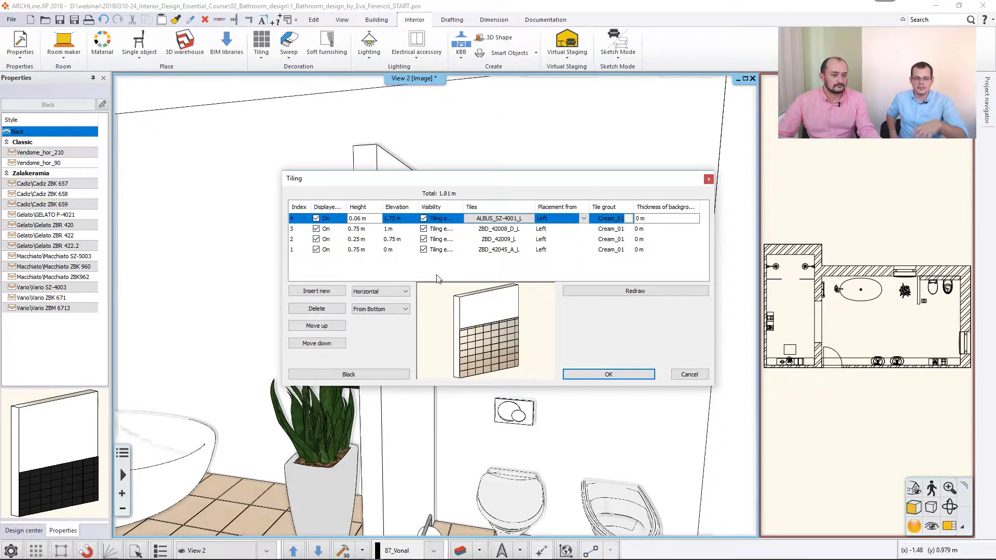
Step: Insert a fifth horizontal tile band above the narrow ALBUS band and set its height to 0.5 m
{"action": "left_click", "coordinate": [311, 294]}
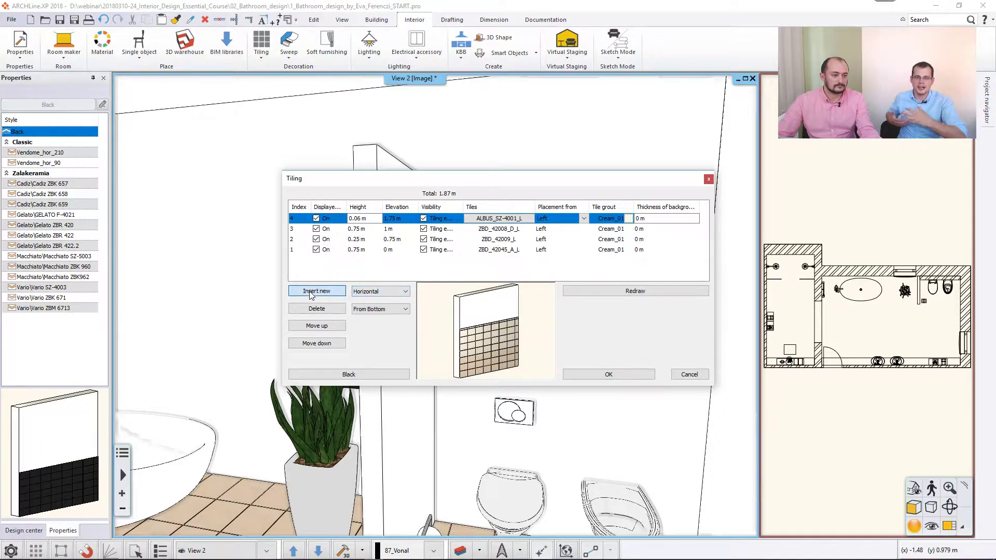
{"action": "left_click_drag", "start_coordinate": [358, 219], "coordinate": [378, 218]}
{"action": "key", "text": "BackSpace"}
{"action": "type", "text": "5"}
Step: Replace the tile material of the fifth band with ZBD_42008_D_L from the model's materials
{"action": "left_click", "coordinate": [504, 223]}
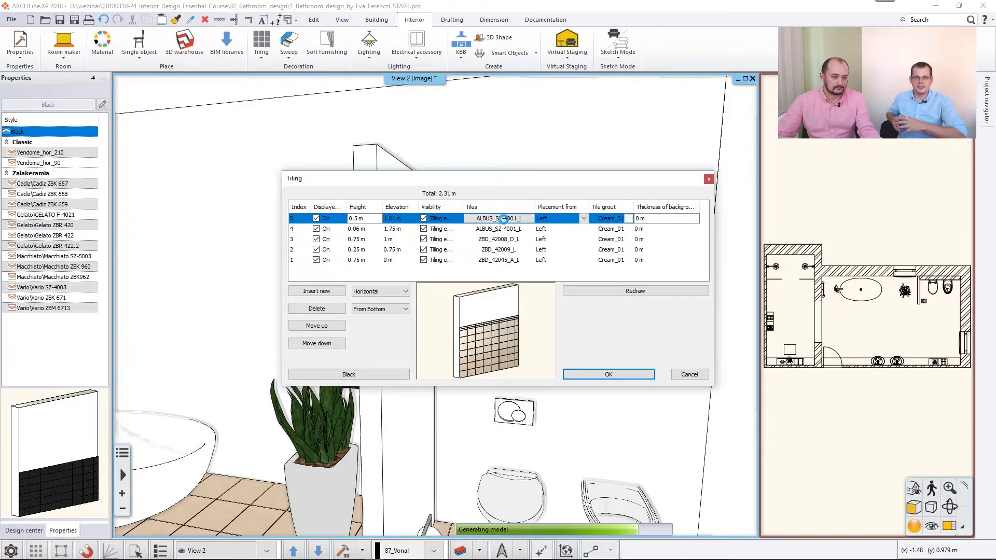
{"action": "left_click", "coordinate": [506, 222]}
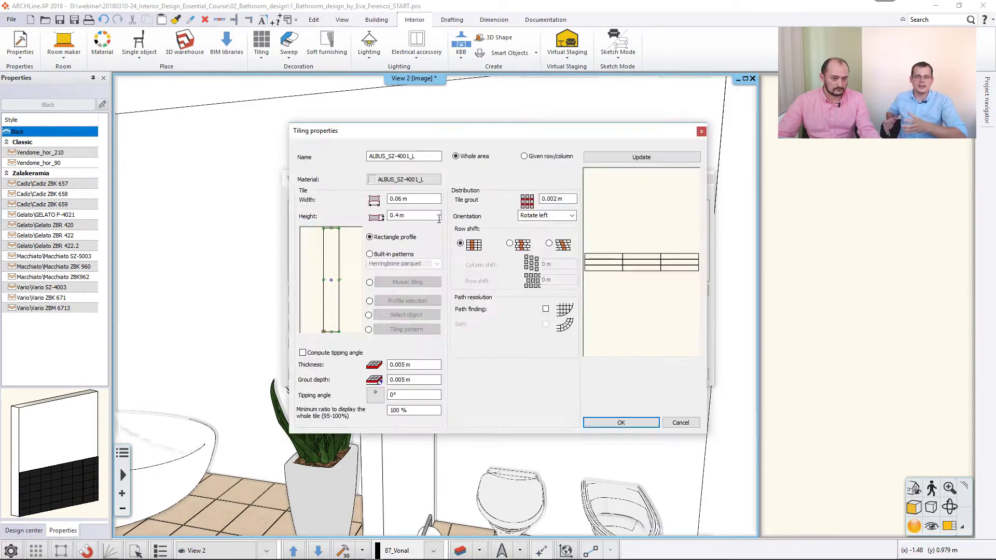
{"action": "left_click", "coordinate": [415, 182]}
{"action": "scroll", "coordinate": [531, 310], "scroll_direction": "down", "scroll_amount": 10}
{"action": "scroll", "coordinate": [530, 309], "scroll_direction": "down", "scroll_amount": 15}
{"action": "scroll", "coordinate": [530, 309], "scroll_direction": "down", "scroll_amount": 15}
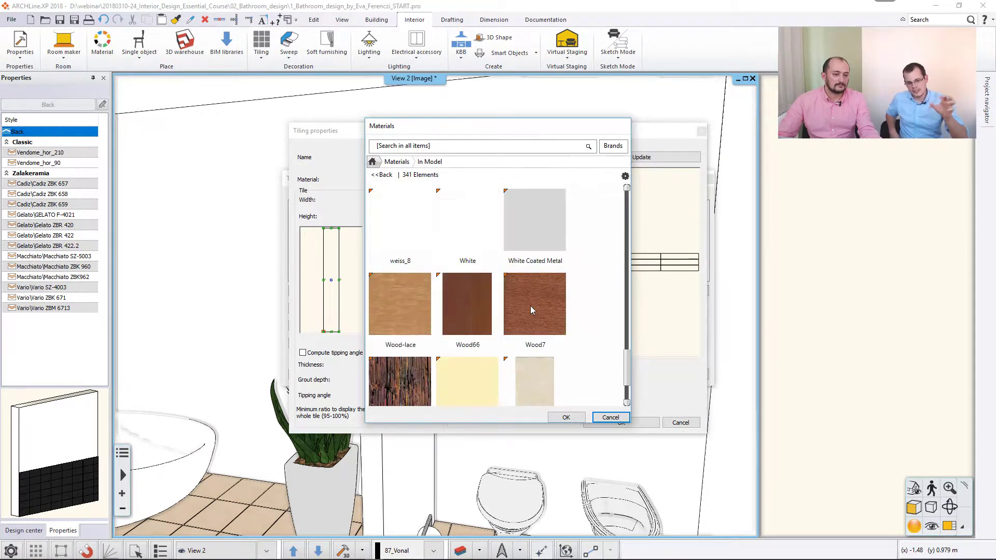
{"action": "scroll", "coordinate": [530, 307], "scroll_direction": "up", "scroll_amount": 3}
{"action": "scroll", "coordinate": [530, 303], "scroll_direction": "down", "scroll_amount": 3}
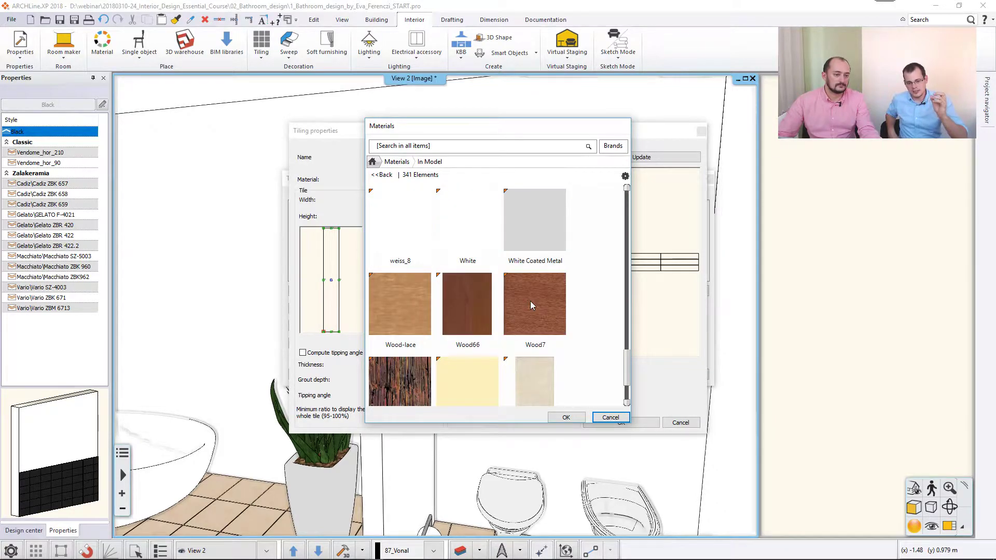
{"action": "left_click", "coordinate": [549, 379]}
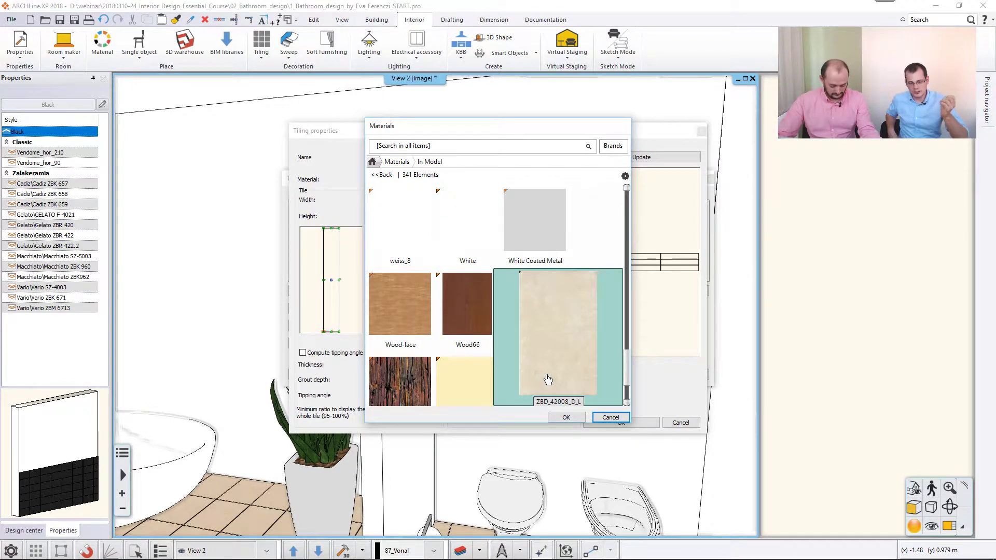
{"action": "left_click", "coordinate": [566, 418]}
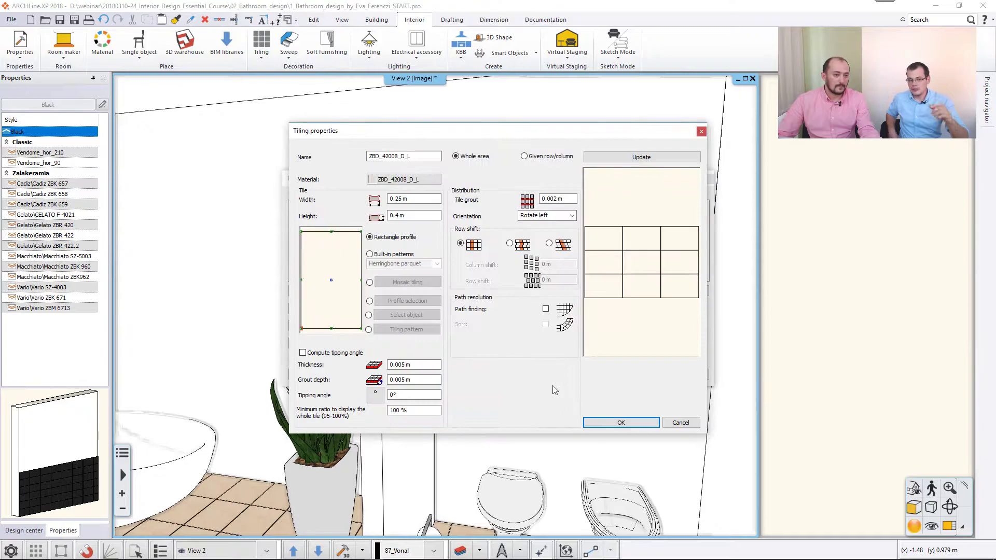
{"action": "left_click", "coordinate": [607, 422]}
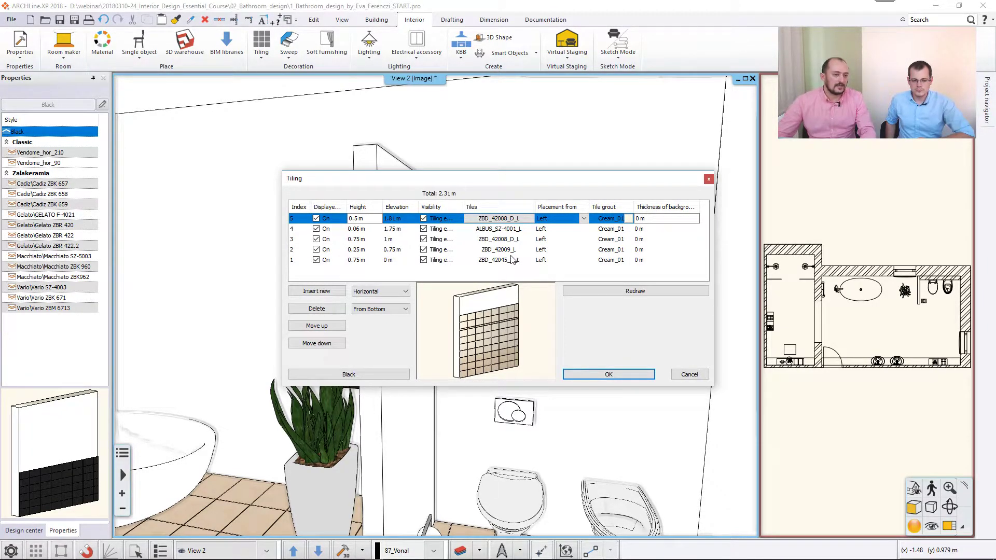
{"action": "left_click", "coordinate": [425, 261]}
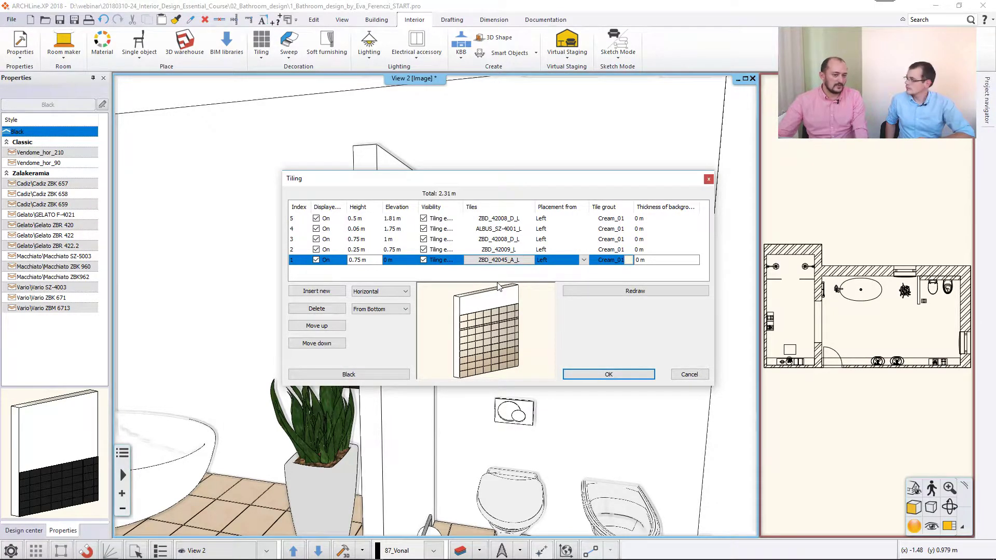
{"action": "left_click", "coordinate": [366, 250]}
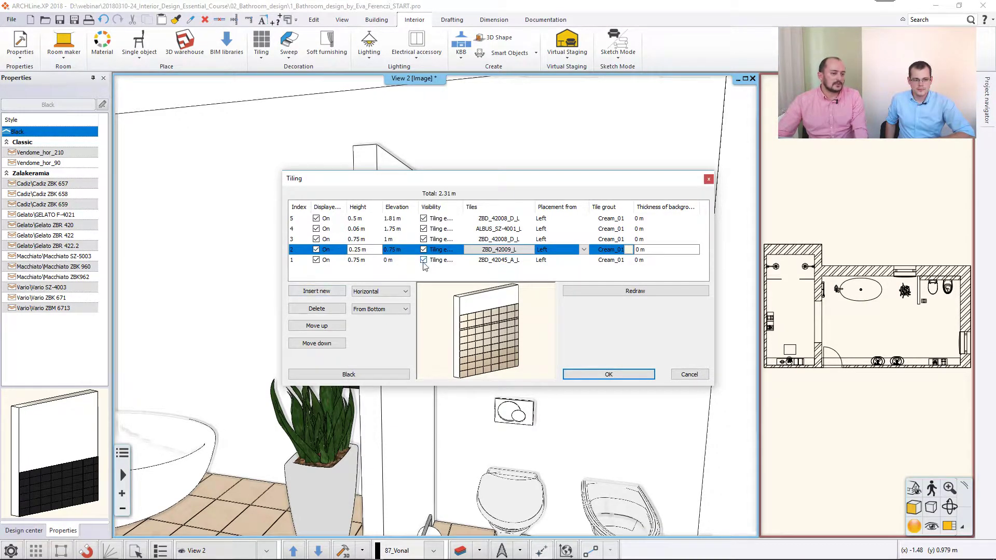
{"action": "left_click", "coordinate": [365, 240]}
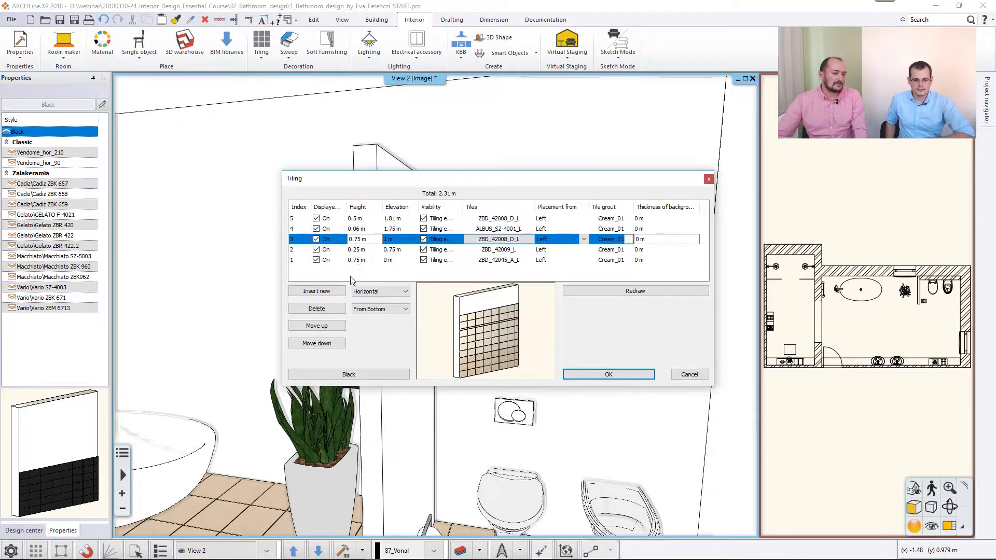
Step: Try the Original orientation for the tiles of the fifth band and return it to Rotate left
{"action": "left_click", "coordinate": [502, 218]}
{"action": "left_click", "coordinate": [516, 219]}
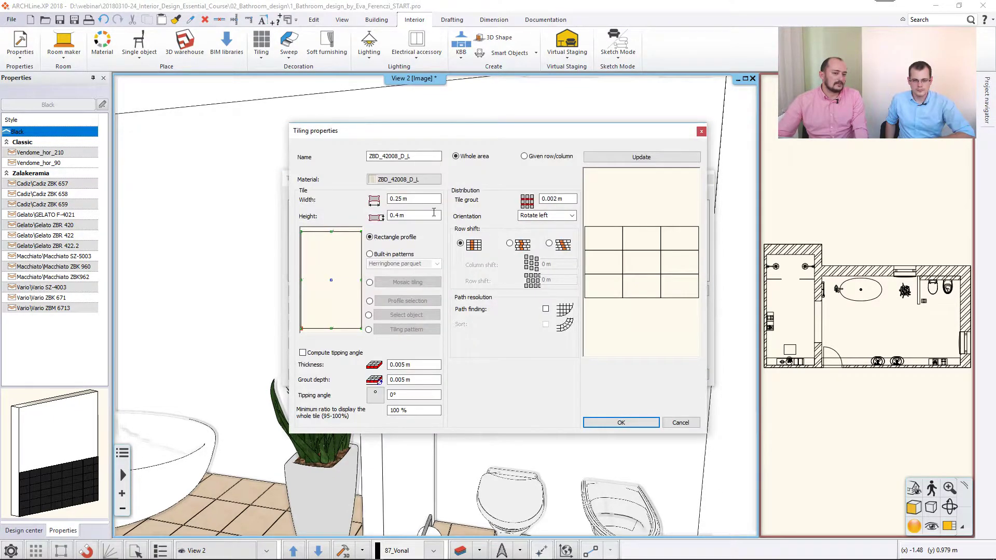
{"action": "left_click", "coordinate": [572, 221]}
{"action": "left_click", "coordinate": [557, 228]}
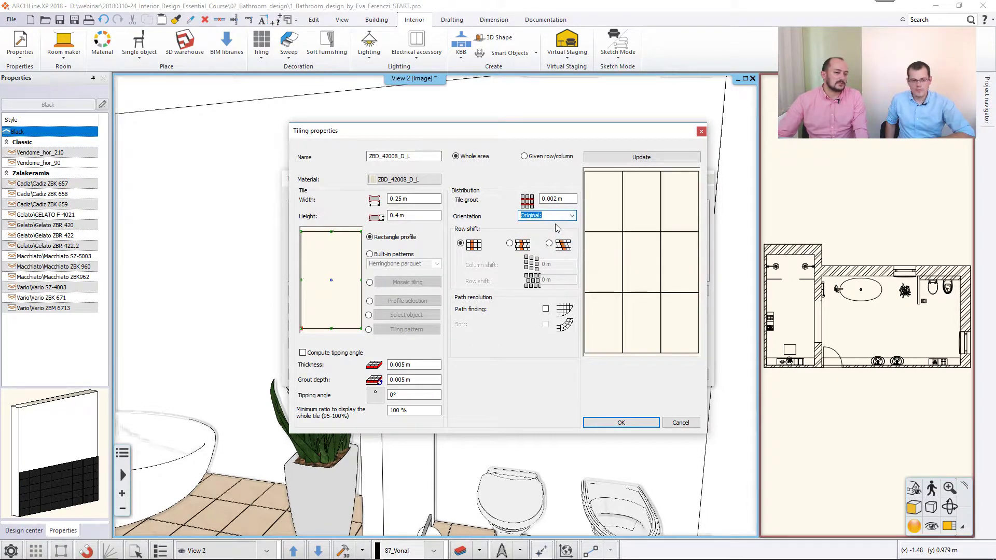
{"action": "left_click", "coordinate": [573, 215]}
{"action": "left_click", "coordinate": [556, 230]}
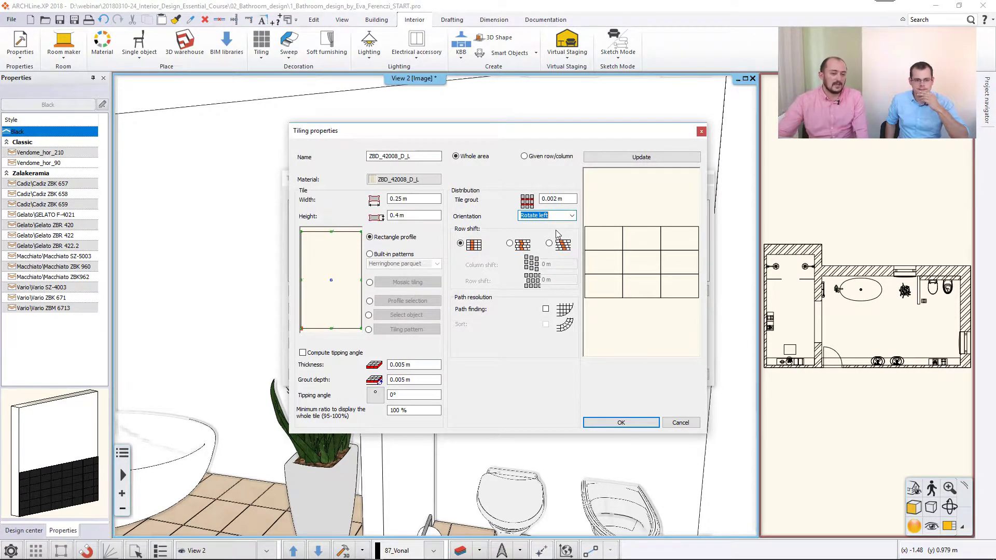
{"action": "left_click", "coordinate": [621, 418]}
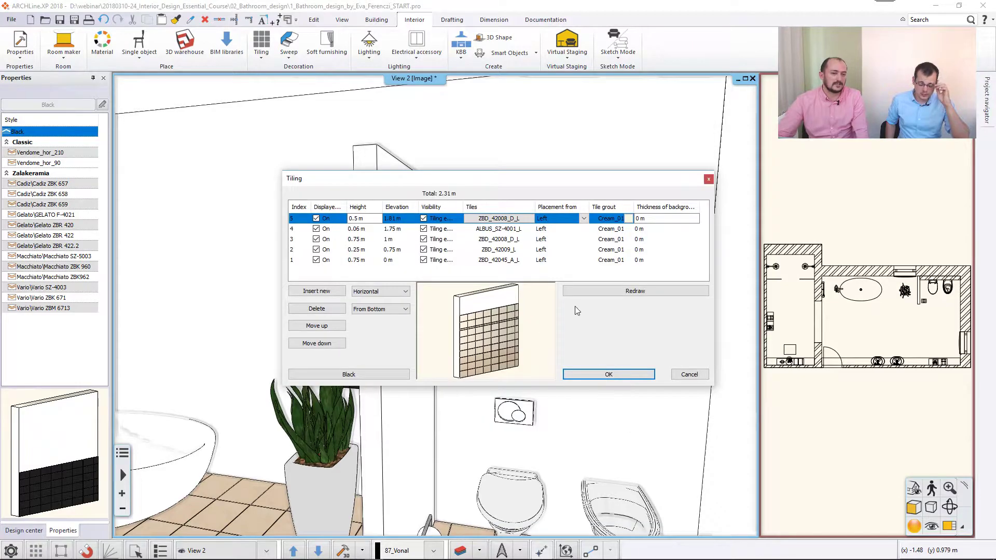
Step: Insert a sixth horizontal tile band above the fifth, turn off its tiling visibility and redraw the preview
{"action": "left_click", "coordinate": [325, 293]}
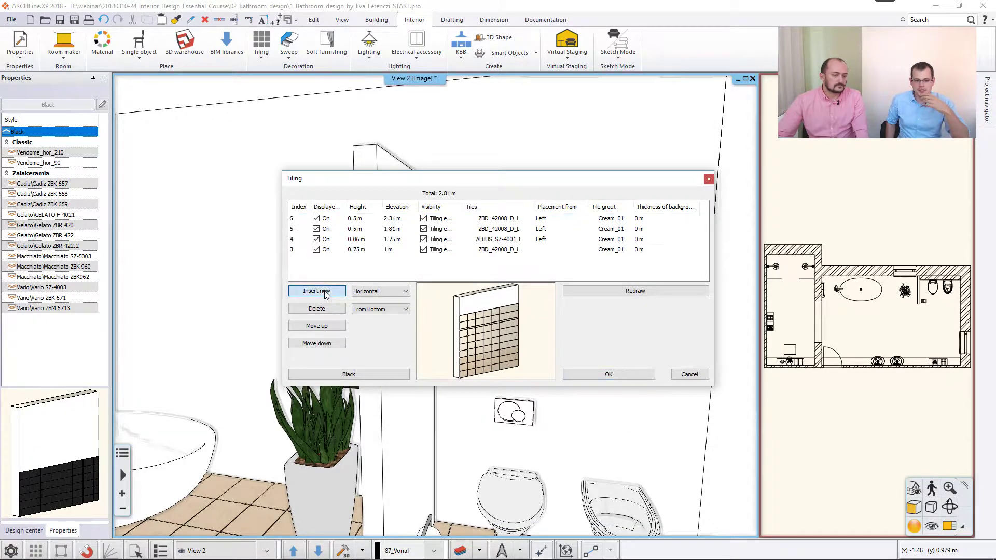
{"action": "left_click", "coordinate": [424, 219]}
{"action": "left_click", "coordinate": [616, 295]}
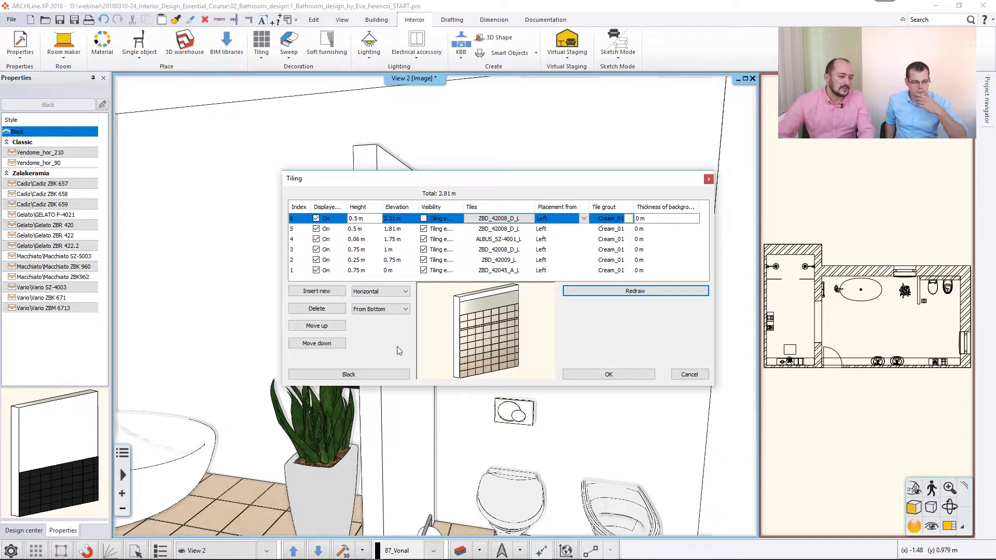
Step: Open the tiling style list and set the height of the sixth band to 2 m
{"action": "left_click", "coordinate": [360, 376]}
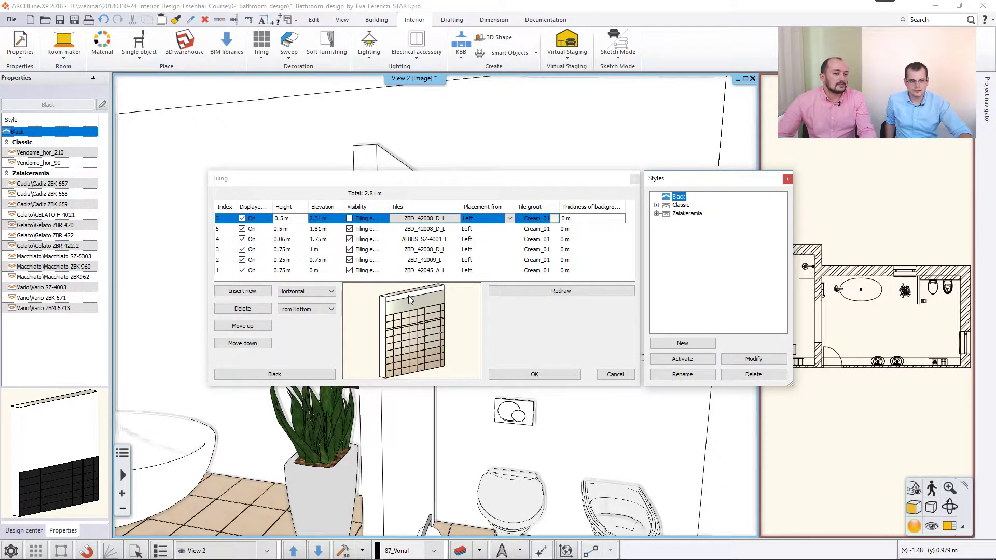
{"action": "left_click", "coordinate": [291, 218]}
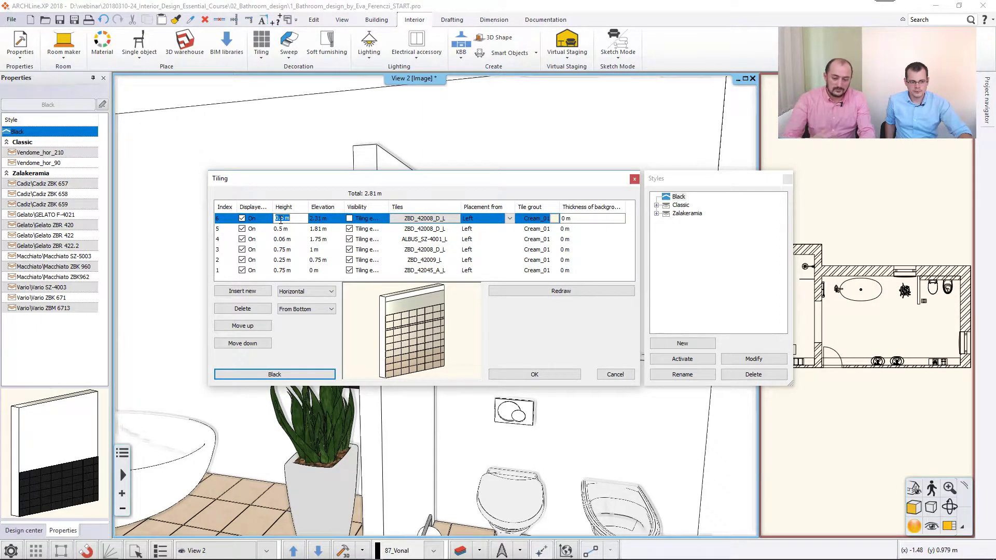
{"action": "type", "text": "2"}
{"action": "key", "text": "Return"}
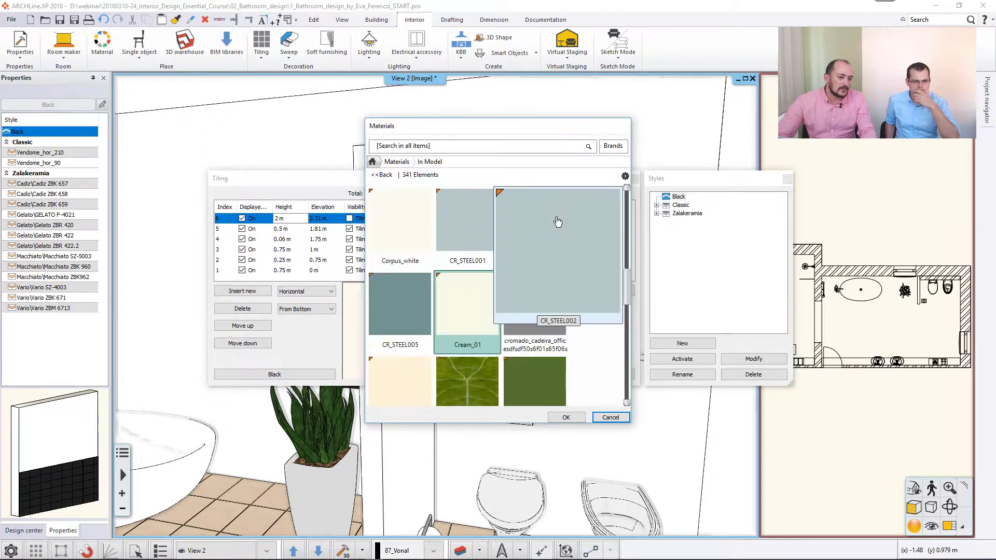
Step: Search the model's materials for "bright" and assign Bright_white as the tile grout of the sixth band
{"action": "left_click", "coordinate": [555, 218]}
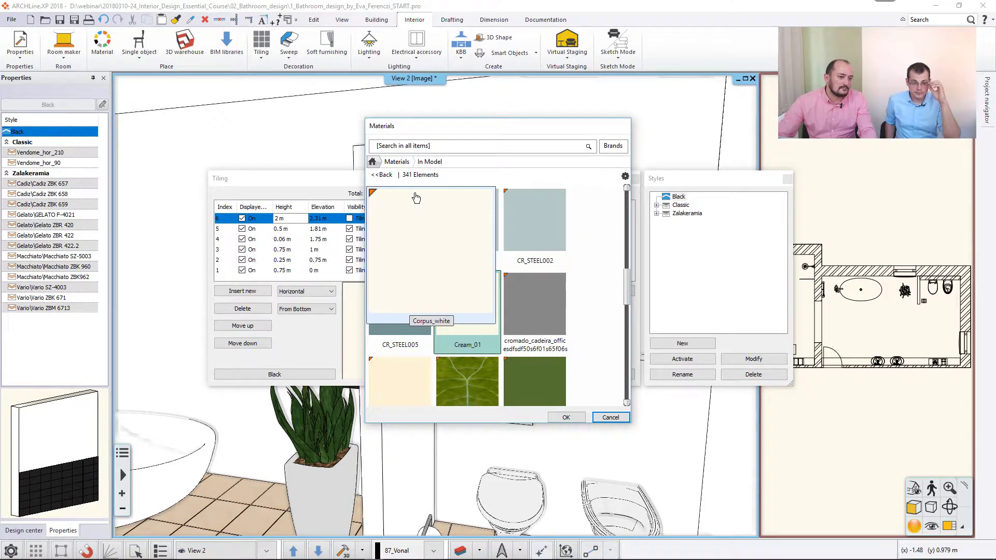
{"action": "left_click", "coordinate": [424, 148]}
{"action": "type", "text": "bright"}
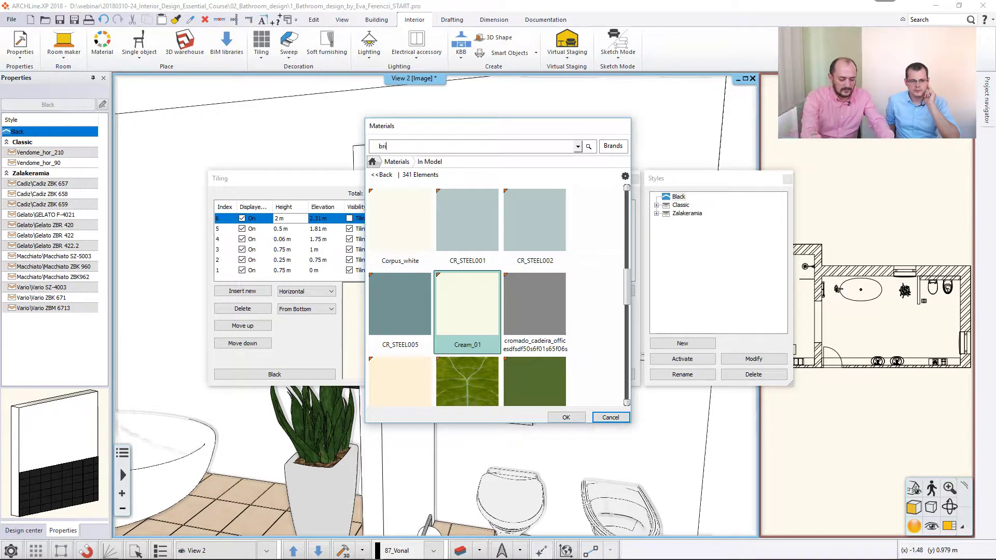
{"action": "key", "text": "Return"}
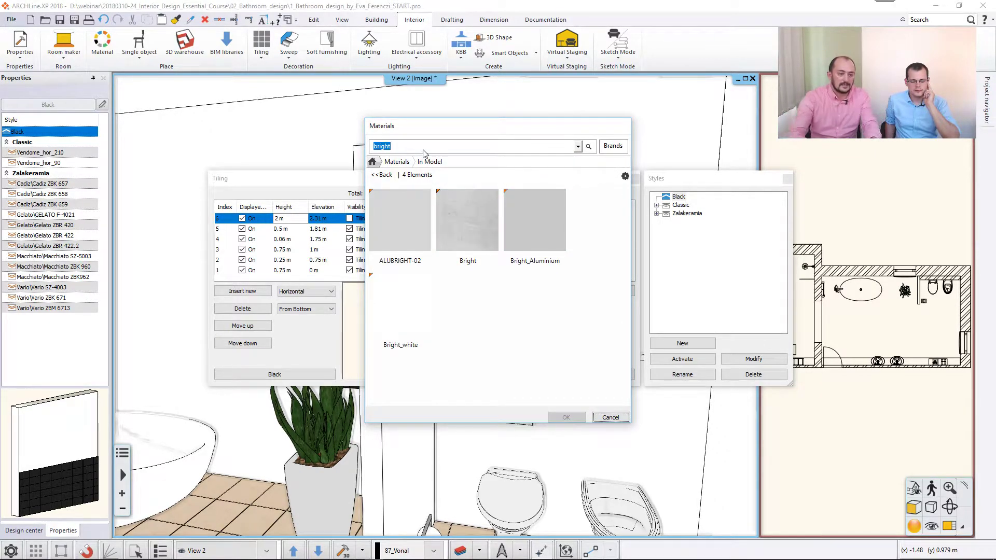
{"action": "left_click", "coordinate": [400, 337]}
{"action": "left_click", "coordinate": [565, 418]}
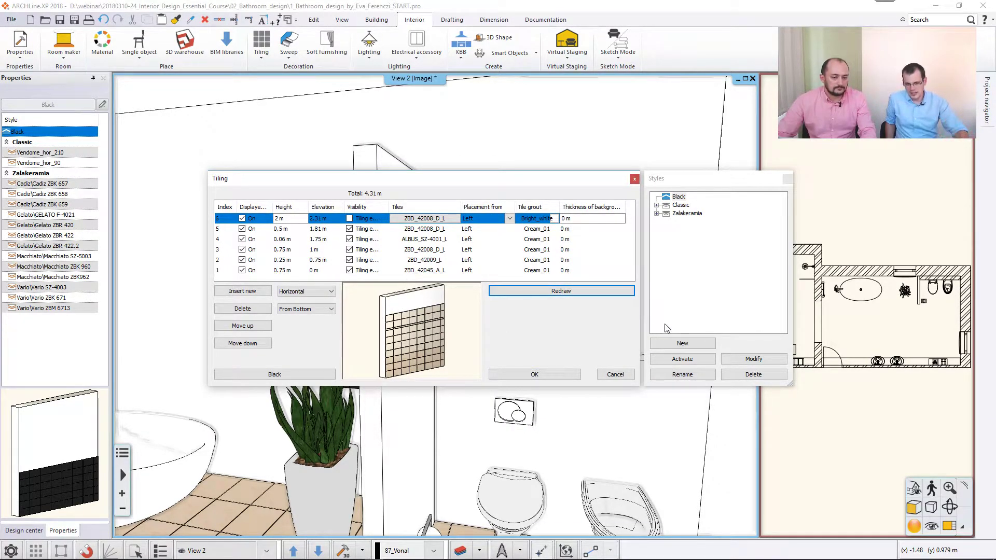
Step: Save the band setup as a new tiling style named "Z tiling" and accept the tiling settings
{"action": "left_click", "coordinate": [695, 343]}
{"action": "left_click_drag", "start_coordinate": [627, 231], "coordinate": [518, 225]}
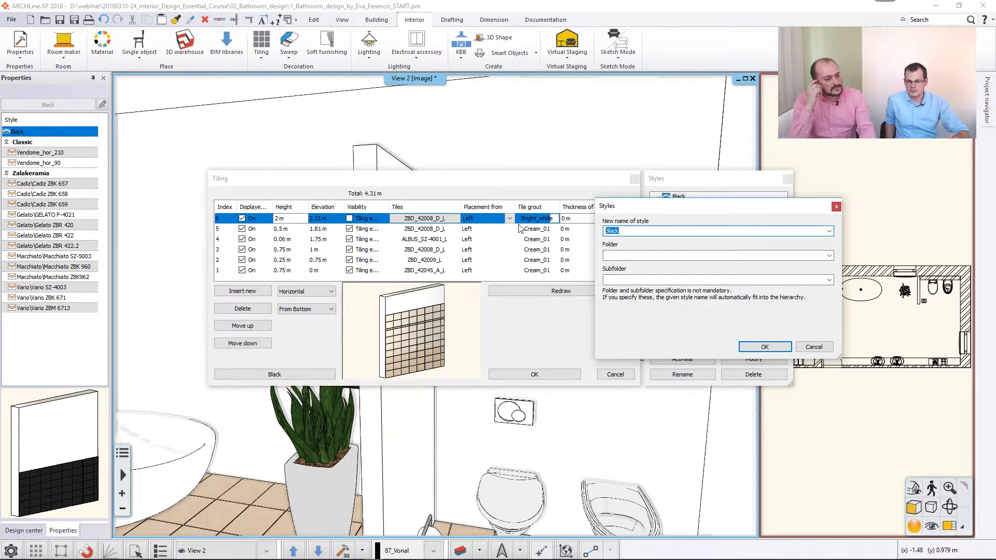
{"action": "type", "text": "Y"}
{"action": "key", "text": "BackSpace"}
{"action": "type", "text": "Z tiling"}
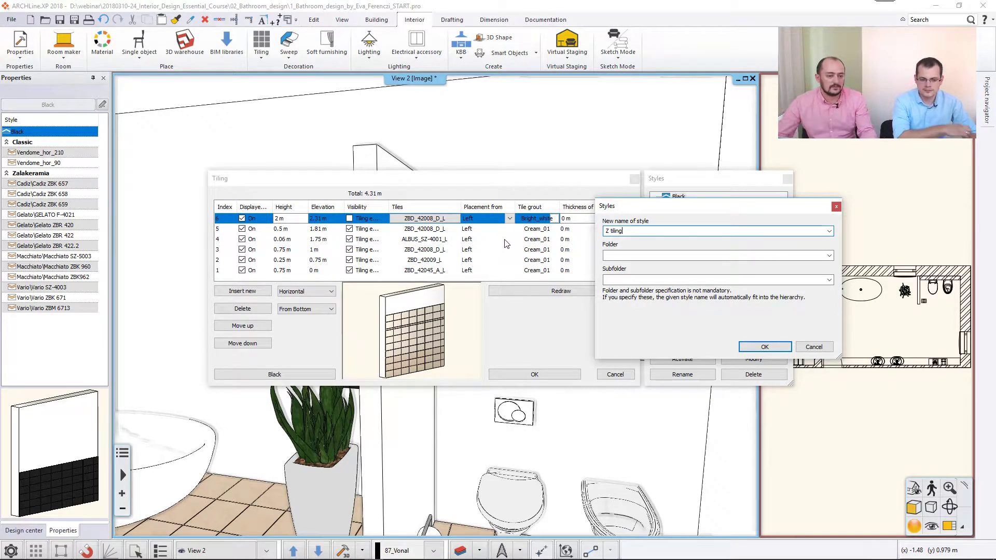
{"action": "left_click_drag", "start_coordinate": [648, 206], "coordinate": [625, 292]}
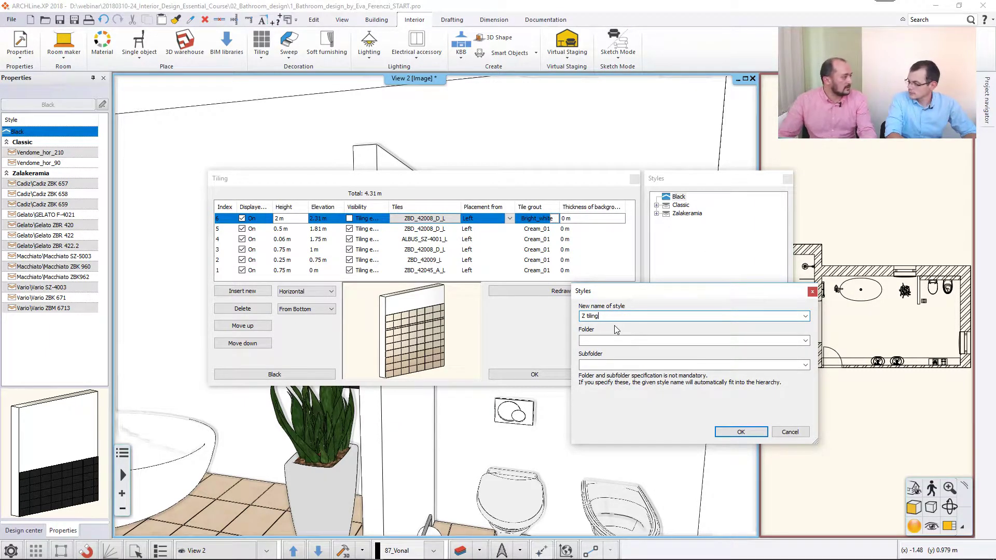
{"action": "left_click", "coordinate": [733, 433]}
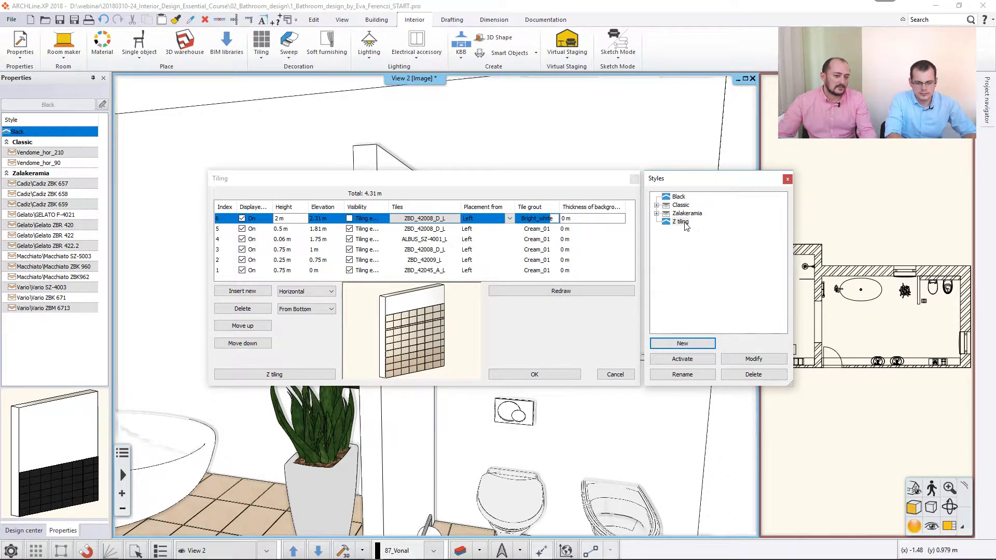
{"action": "left_click", "coordinate": [535, 374]}
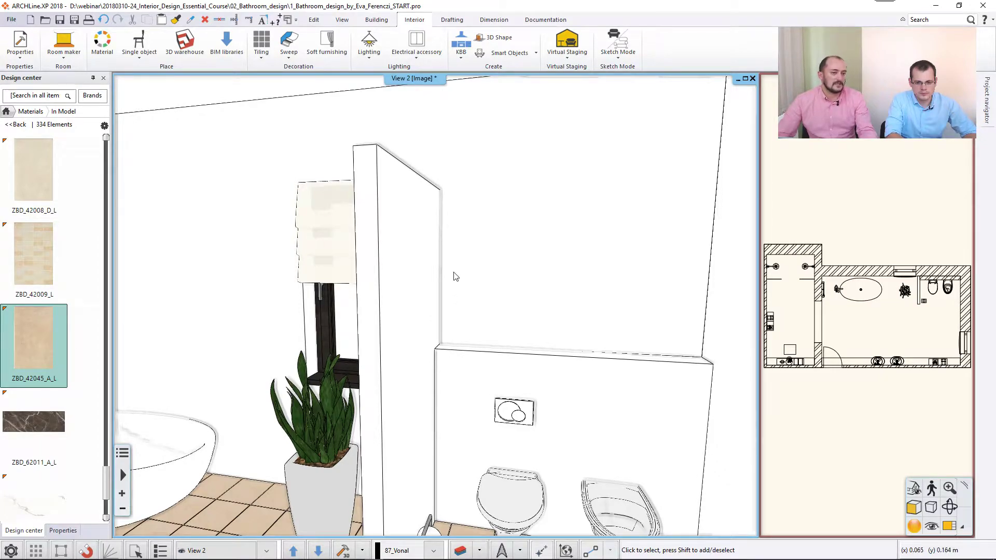
Step: Place the Z tiling style on the long window wall behind the bathtub and toilet
{"action": "left_click", "coordinate": [261, 54]}
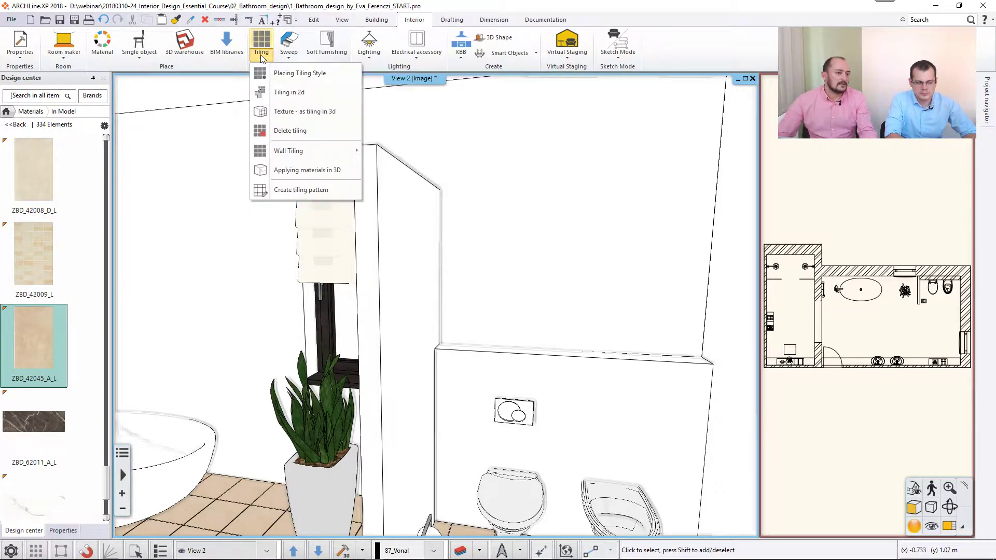
{"action": "left_click", "coordinate": [284, 73]}
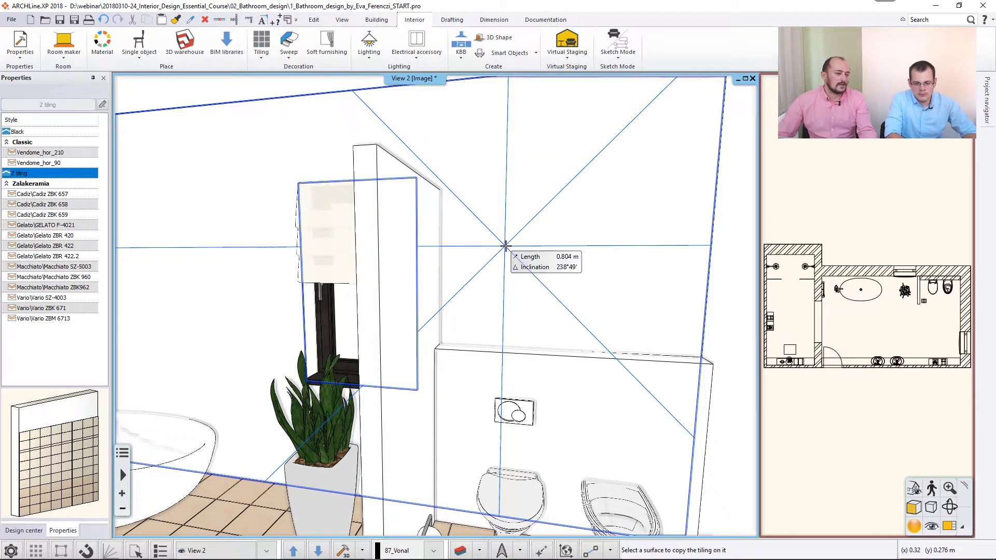
{"action": "left_click", "coordinate": [445, 252]}
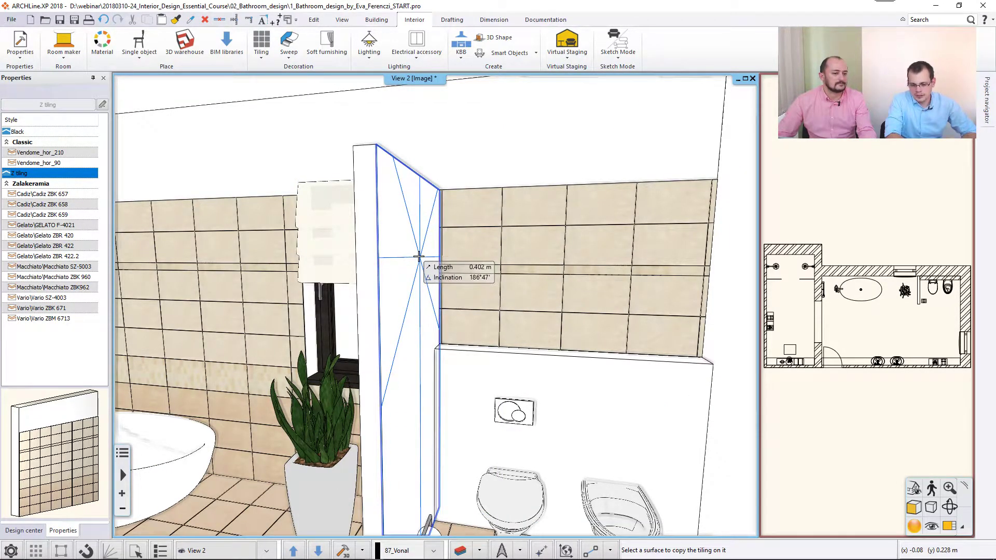
{"action": "key", "text": "Escape"}
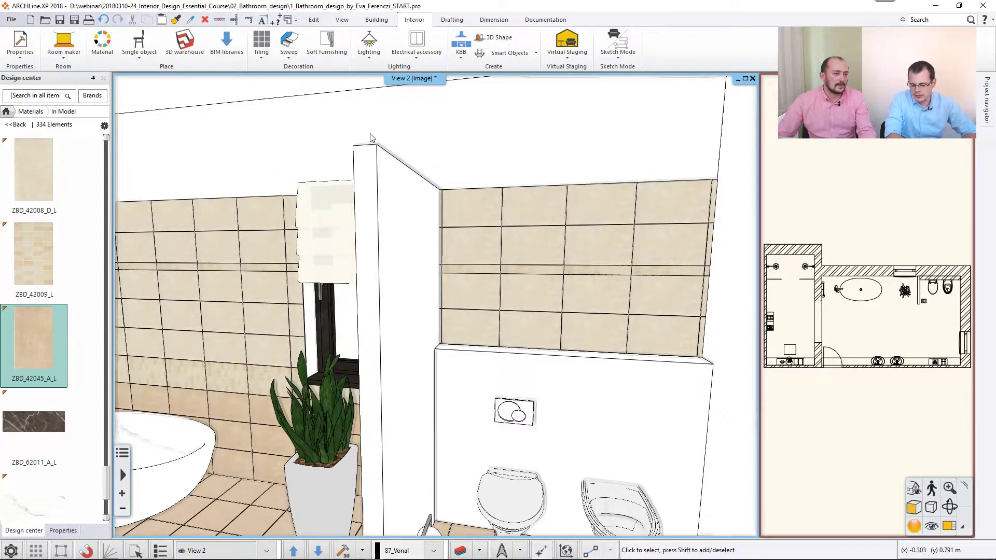
{"action": "left_click", "coordinate": [262, 54]}
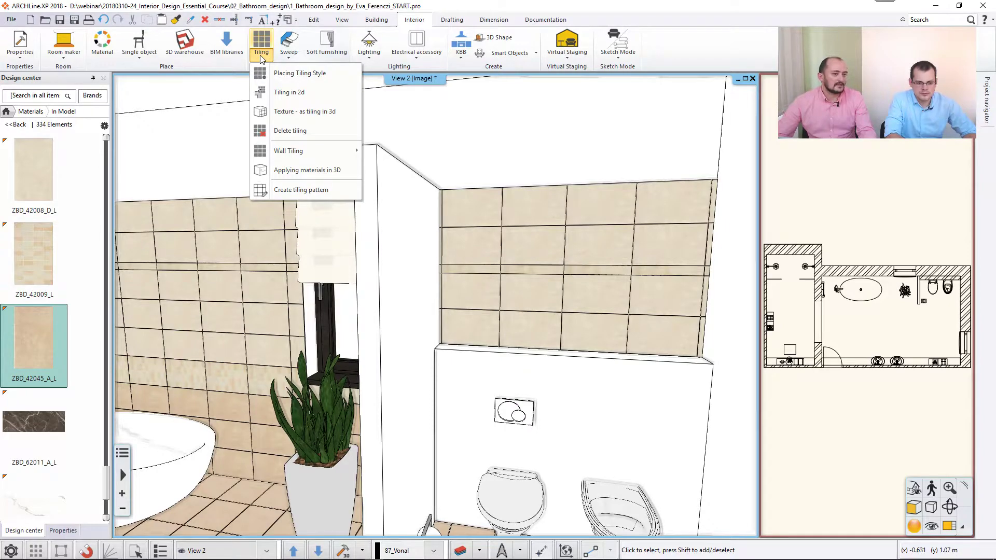
{"action": "mouse_move", "coordinate": [319, 152]}
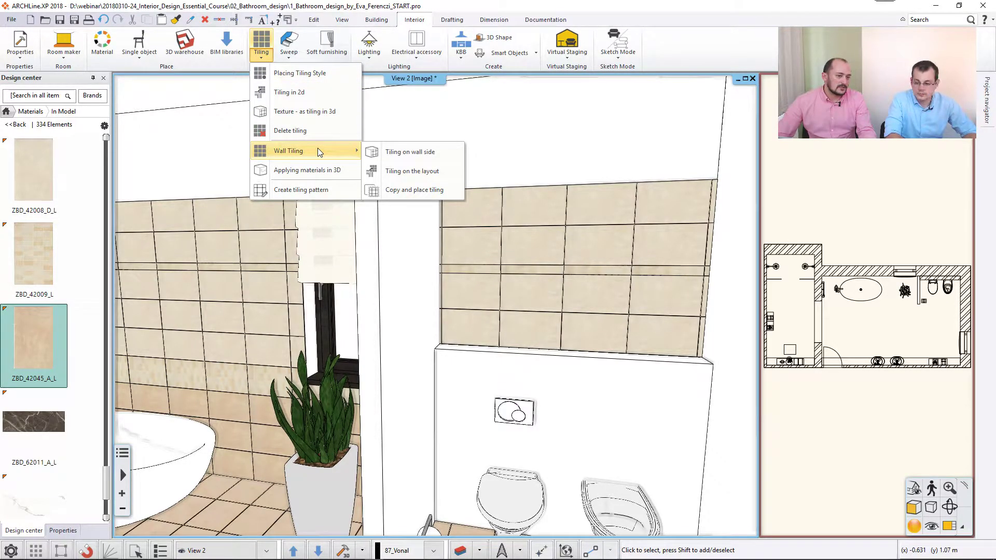
{"action": "left_click", "coordinate": [408, 152]}
{"action": "left_click", "coordinate": [719, 281]}
{"action": "left_click", "coordinate": [720, 280]}
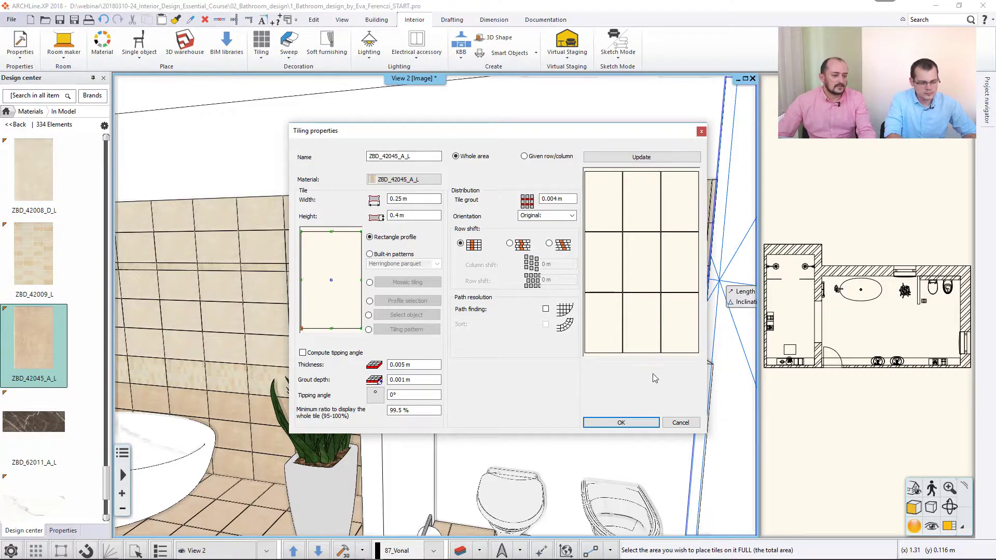
{"action": "left_click", "coordinate": [680, 422]}
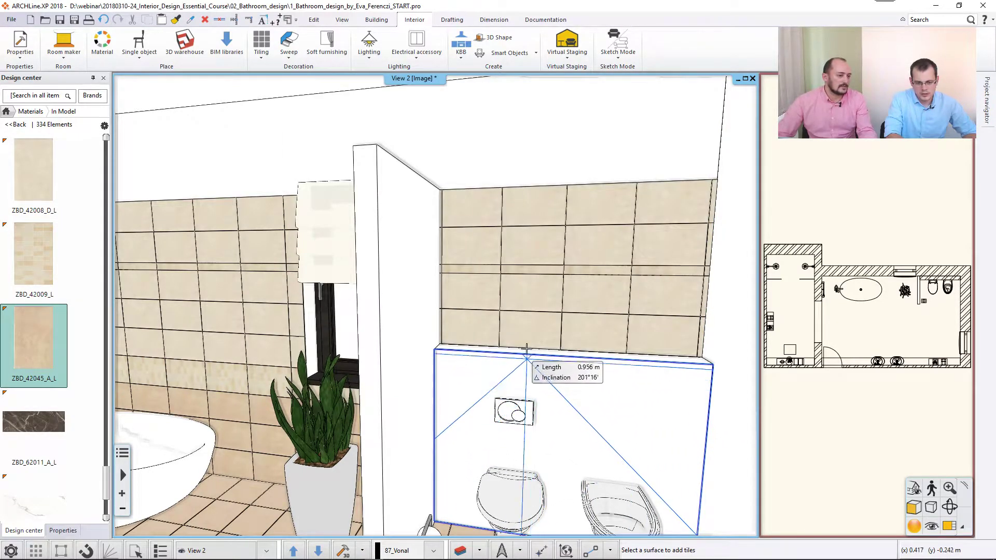
{"action": "key", "text": "Escape"}
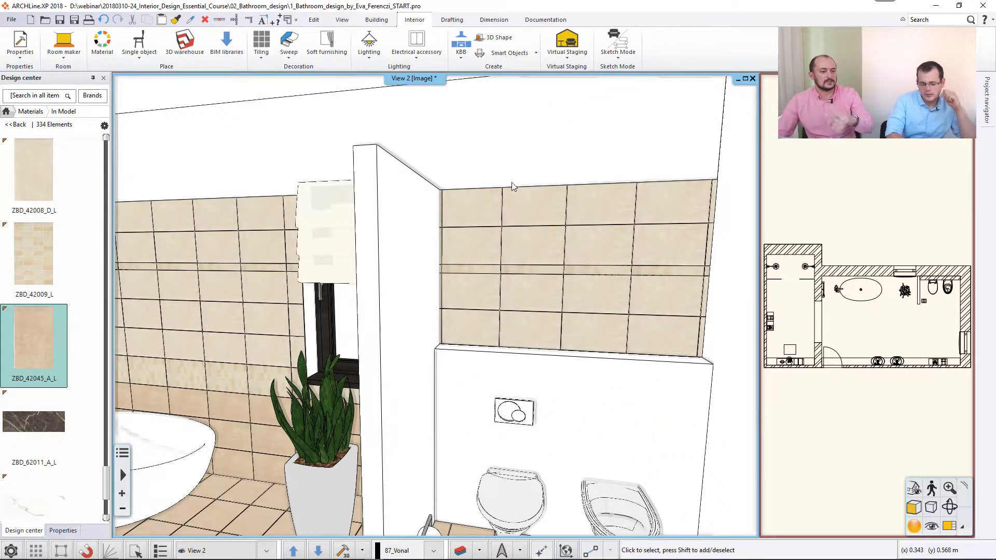
Step: Place the Z tiling style on the faces of the partition wall and on the side wall beside the bidet
{"action": "left_click", "coordinate": [262, 56]}
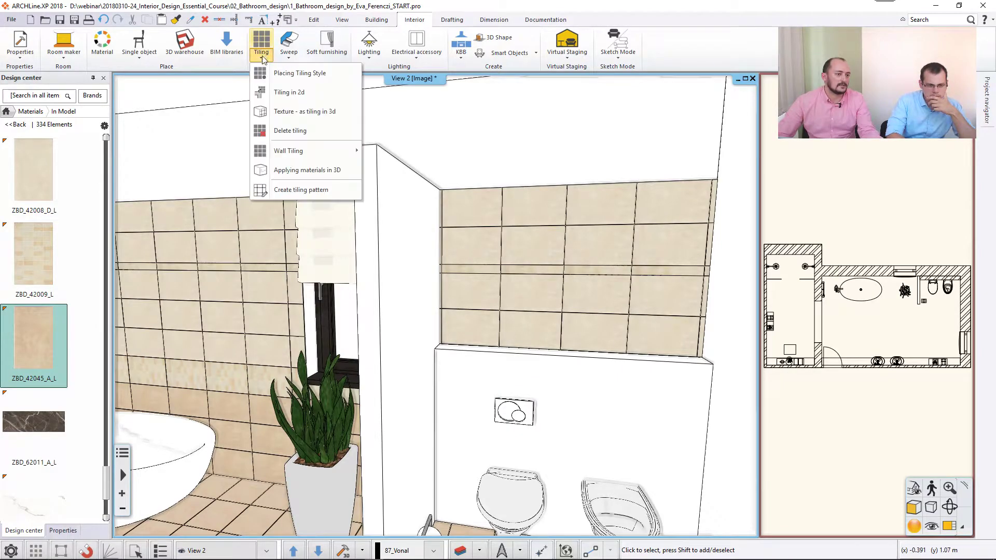
{"action": "left_click", "coordinate": [282, 73]}
{"action": "left_click", "coordinate": [405, 239]}
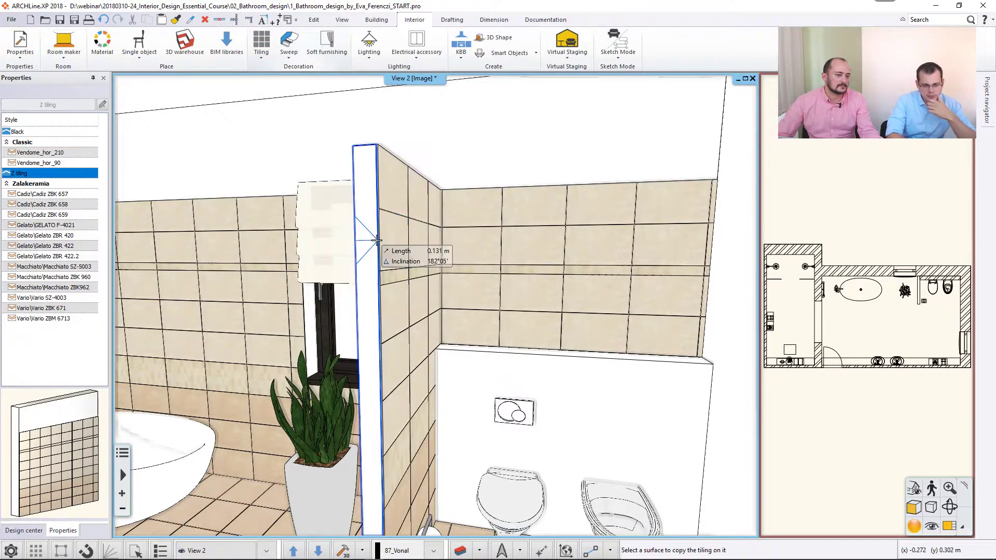
{"action": "left_click", "coordinate": [370, 241]}
{"action": "middle_click_drag", "start_coordinate": [369, 241], "coordinate": [429, 260]}
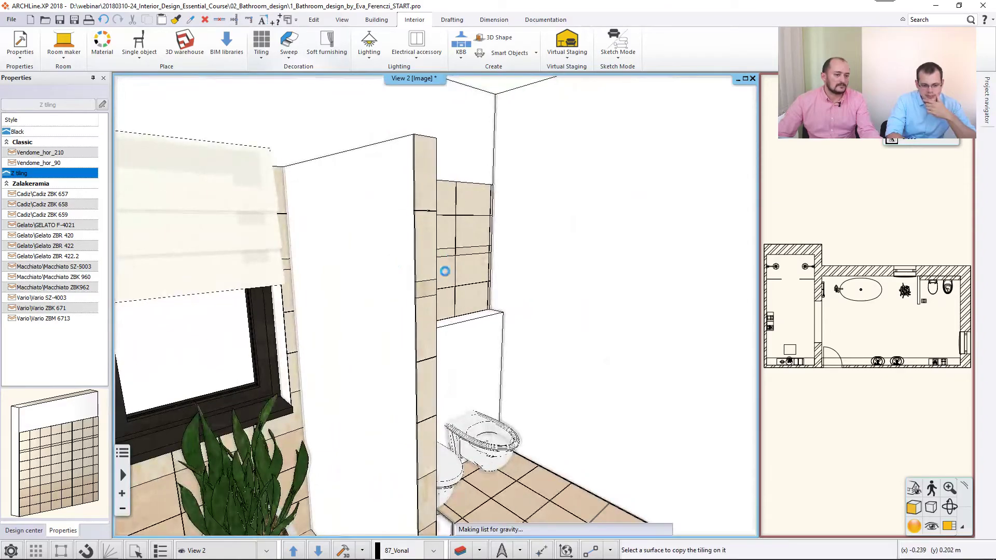
{"action": "left_click", "coordinate": [595, 281]}
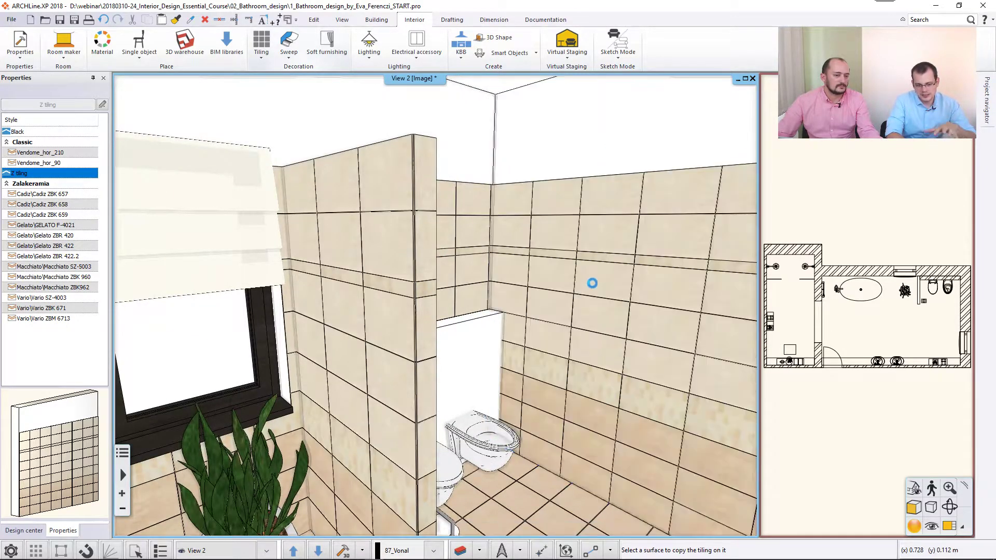
{"action": "key", "text": "Escape"}
Step: Hide the low installation wall behind the toilet and bidet
{"action": "middle_click_drag", "start_coordinate": [574, 290], "coordinate": [464, 321]}
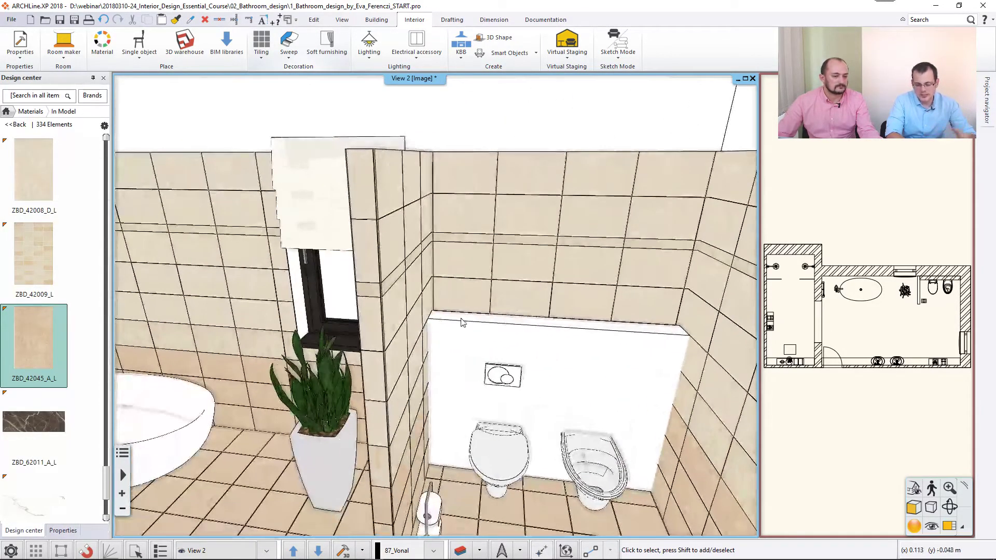
{"action": "left_click", "coordinate": [633, 341]}
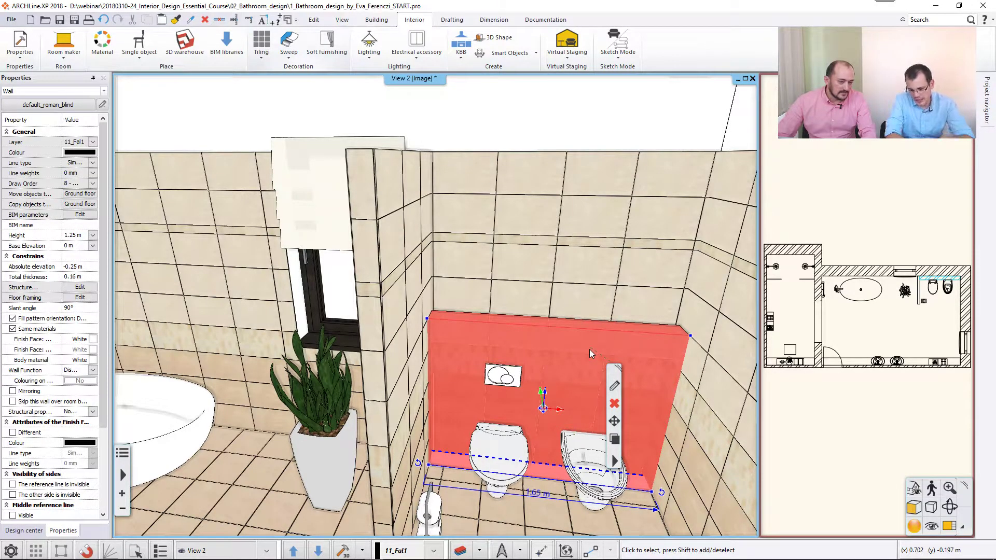
{"action": "right_click", "coordinate": [587, 359]}
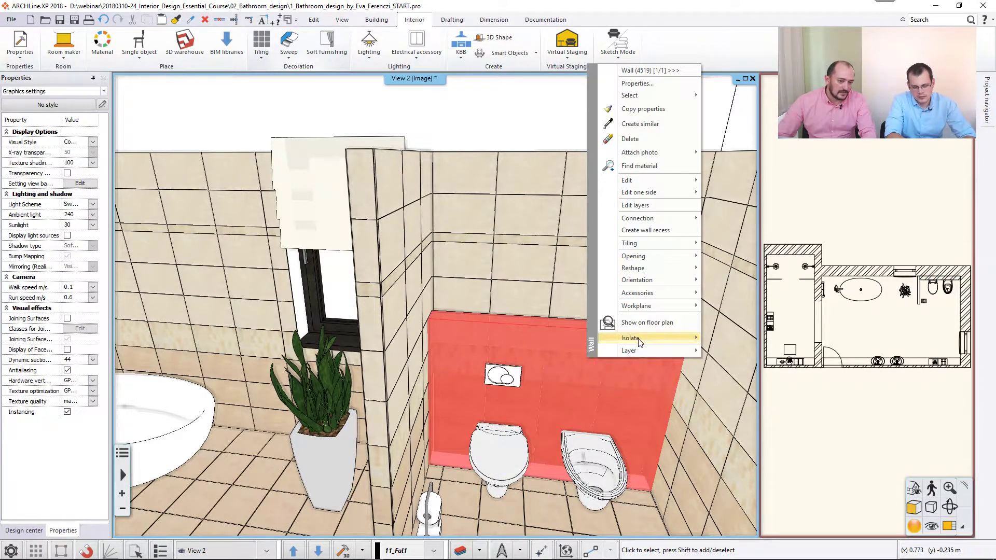
{"action": "mouse_move", "coordinate": [642, 339]}
{"action": "left_click", "coordinate": [746, 343]}
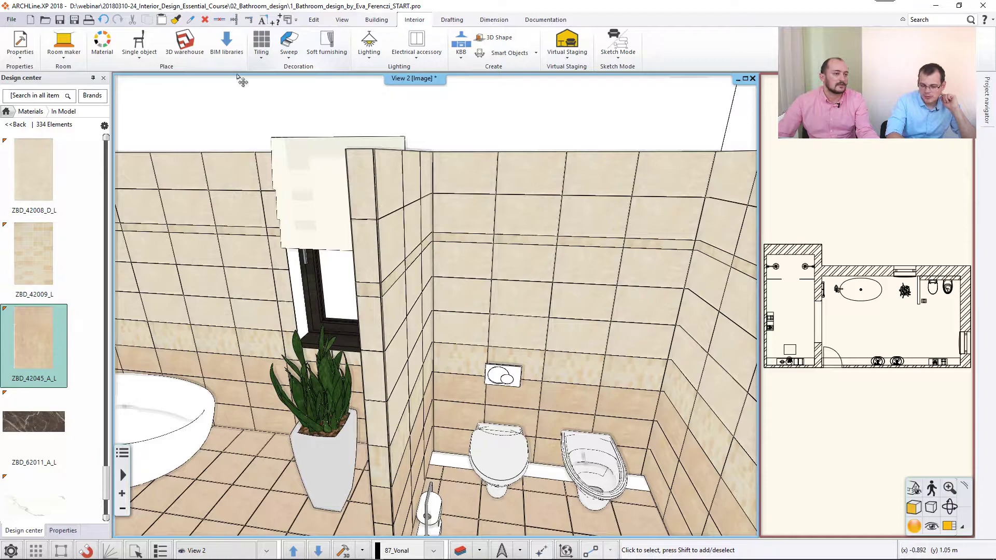
Step: Undo the tiling of the side wall beside the bidet and redo it
{"action": "left_click", "coordinate": [118, 21]}
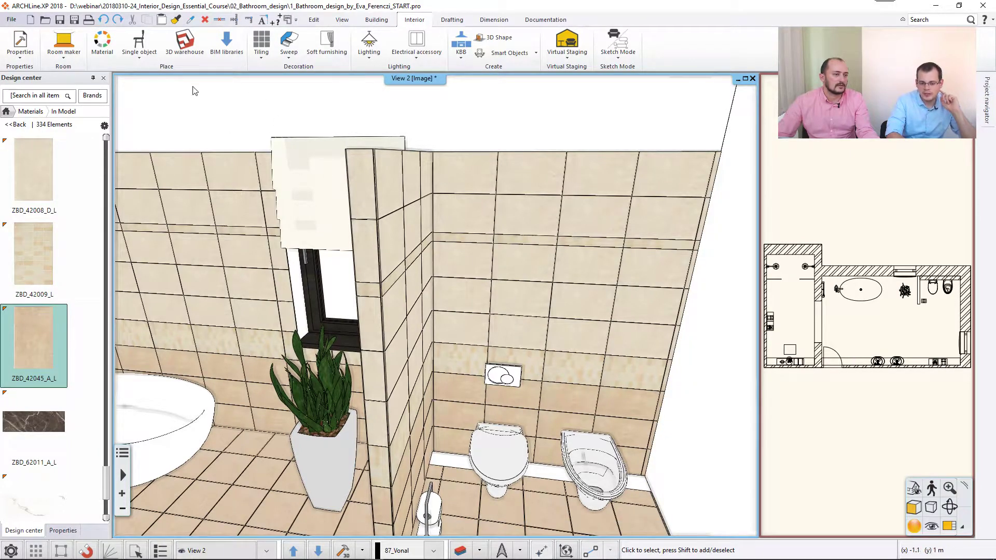
{"action": "left_click", "coordinate": [118, 20]}
Step: Show the toilet's location on the floor plan
{"action": "right_click", "coordinate": [498, 270]}
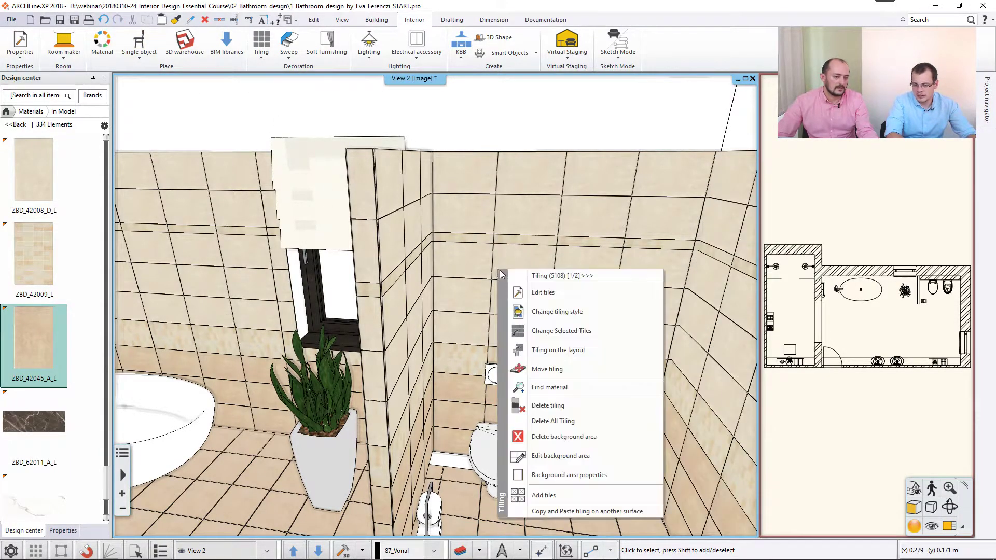
{"action": "right_click", "coordinate": [528, 120]}
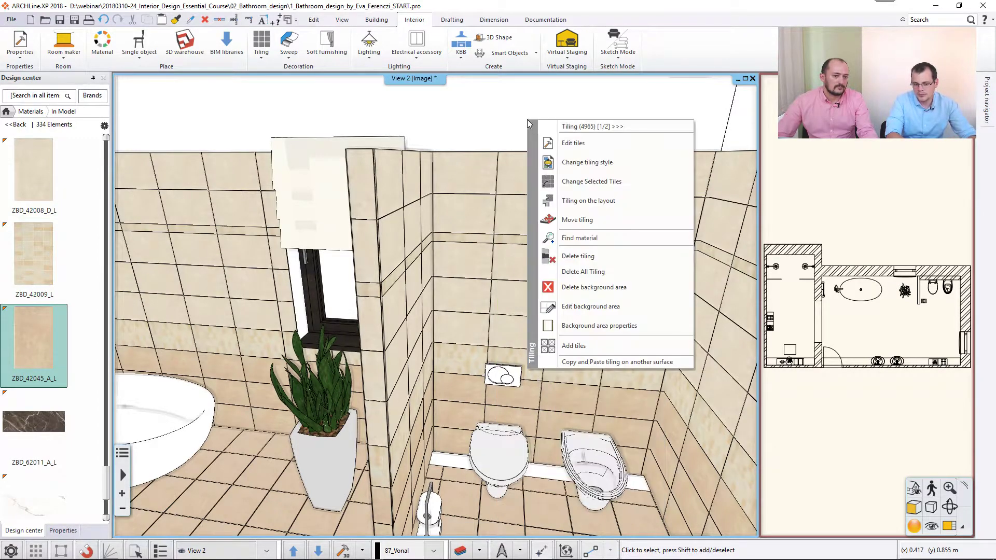
{"action": "right_click", "coordinate": [494, 455]}
{"action": "left_click", "coordinate": [537, 423]}
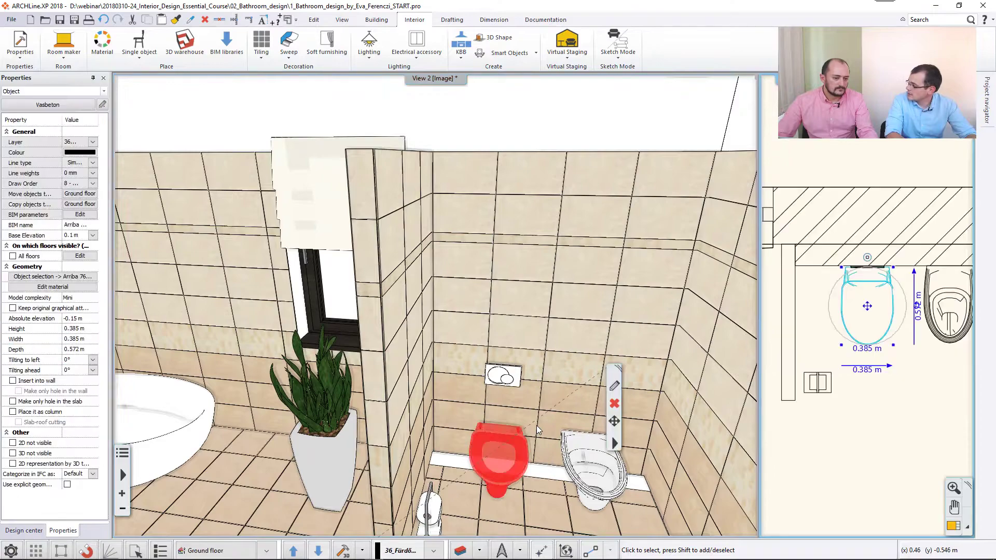
Step: End the object isolation at the toilet to bring back the hidden low installation wall
{"action": "right_click", "coordinate": [509, 450]}
{"action": "mouse_move", "coordinate": [553, 430]}
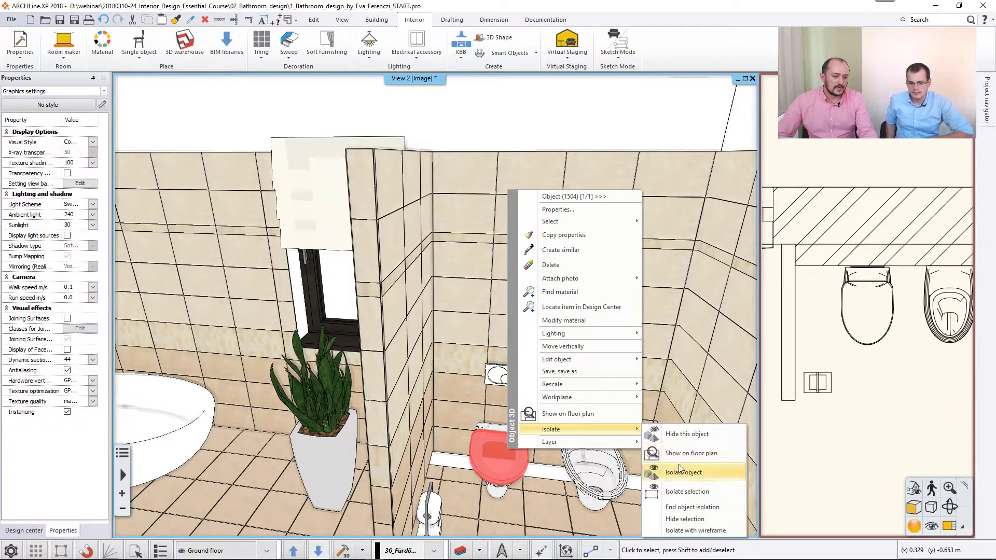
{"action": "key", "text": "Escape"}
{"action": "key", "text": "Escape"}
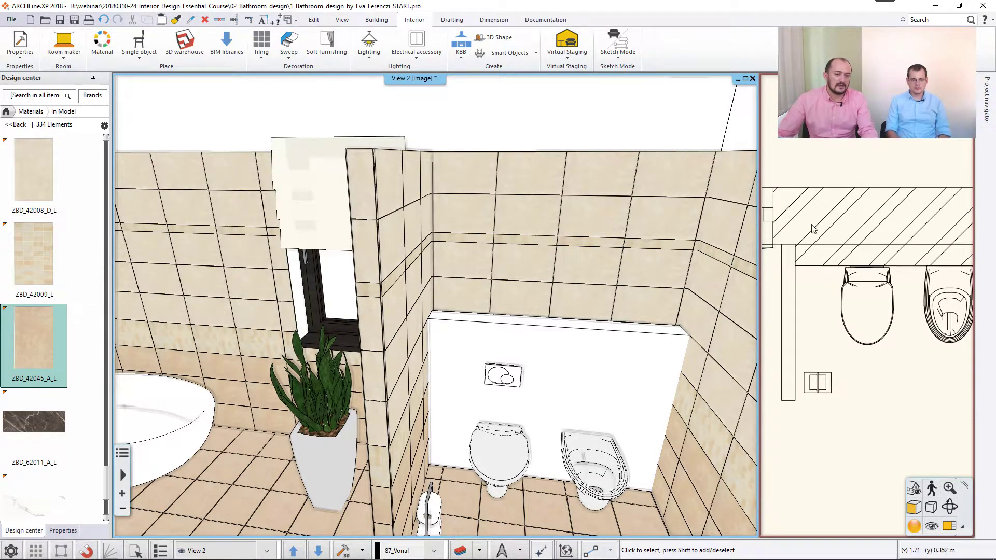
Step: In the enlarged floor plan, use 2D tiling on the wall side behind the bathtub and toilet, placing the layout above the plan
{"action": "left_click", "coordinate": [910, 490]}
{"action": "left_click", "coordinate": [953, 525]}
{"action": "middle_click_drag", "start_coordinate": [516, 249], "coordinate": [423, 273]}
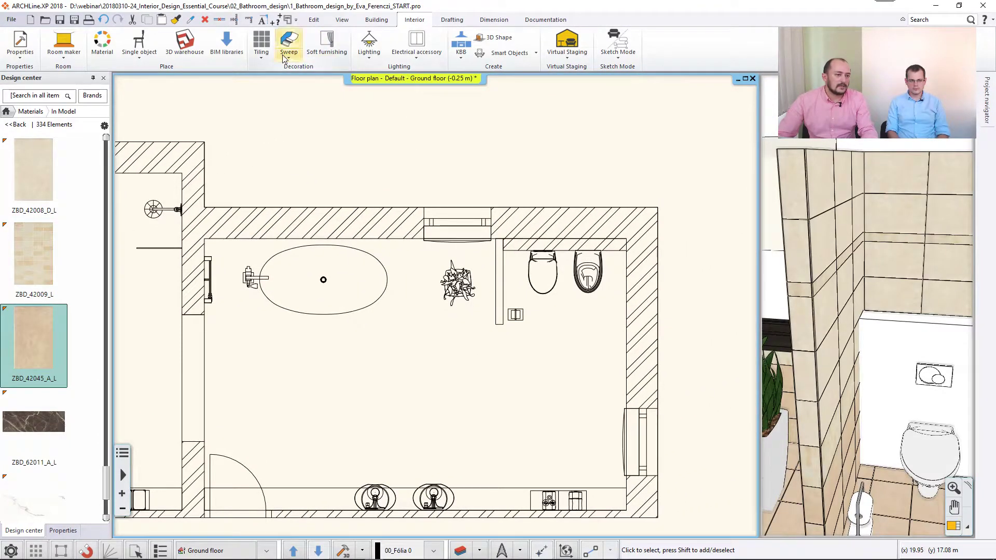
{"action": "left_click", "coordinate": [262, 54]}
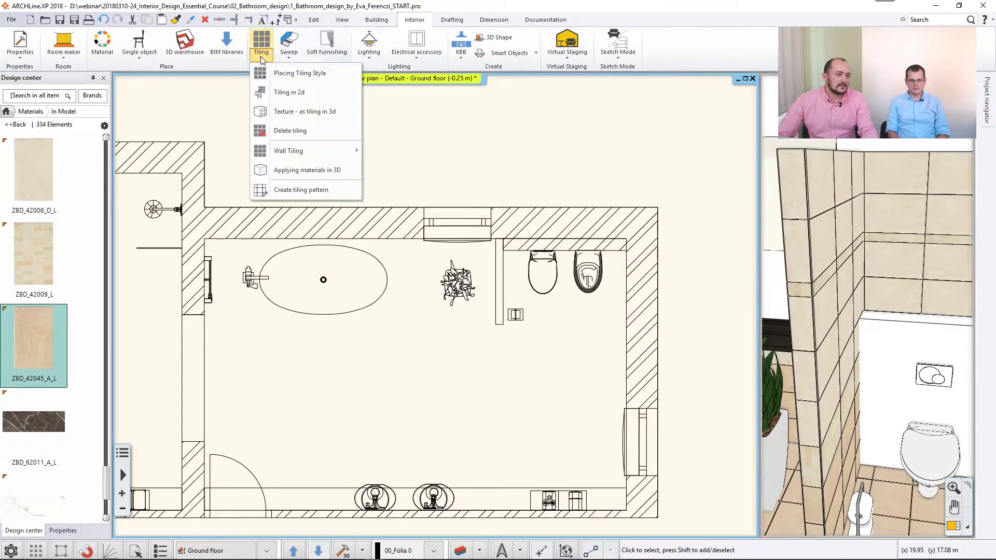
{"action": "left_click", "coordinate": [310, 93]}
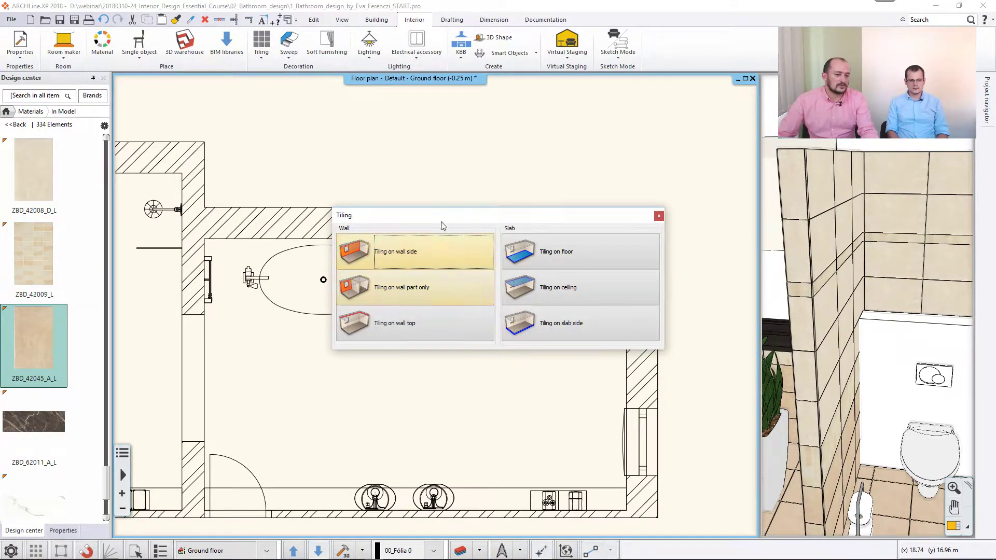
{"action": "left_click_drag", "start_coordinate": [440, 215], "coordinate": [442, 303]}
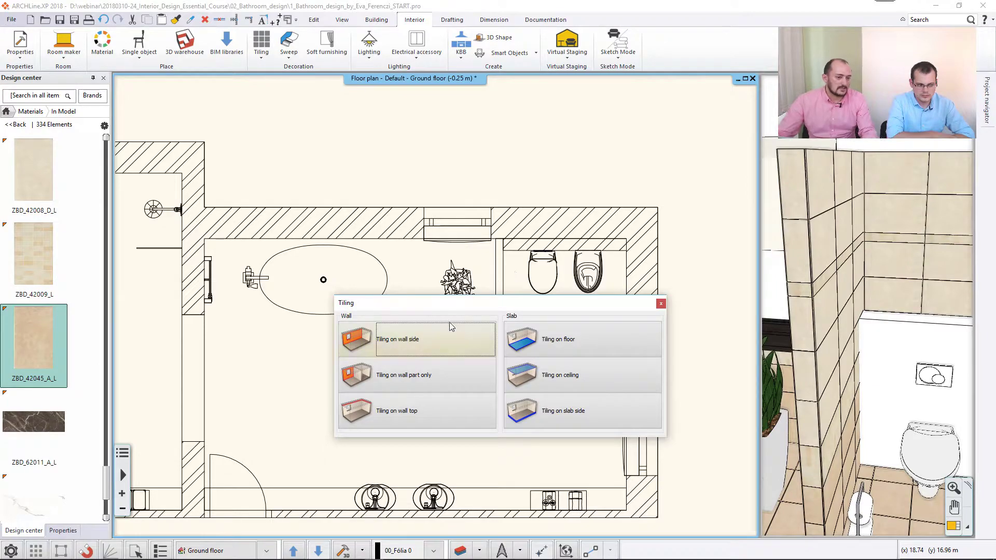
{"action": "left_click", "coordinate": [427, 340]}
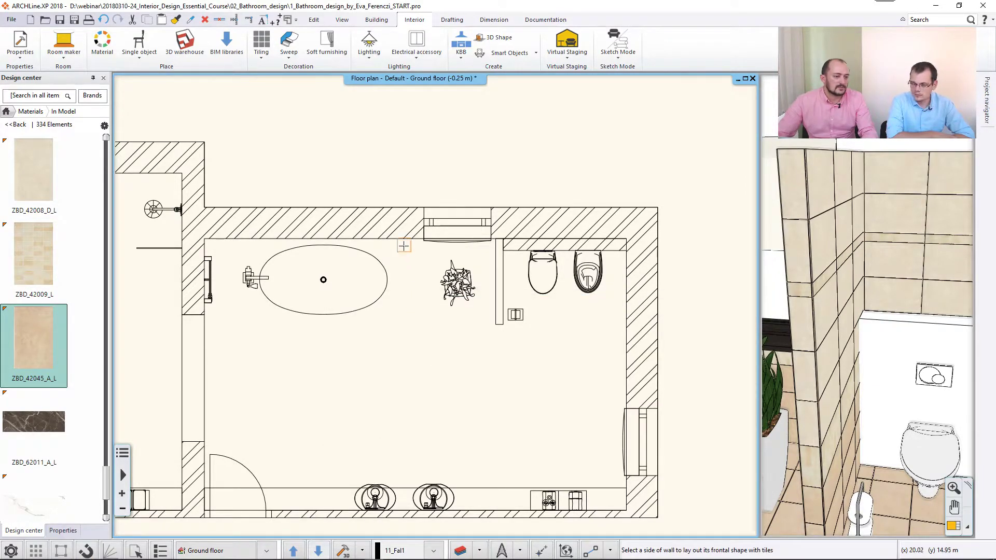
{"action": "middle_click_drag", "start_coordinate": [378, 256], "coordinate": [349, 314]}
{"action": "scroll", "coordinate": [349, 313], "scroll_direction": "up", "scroll_amount": 1}
{"action": "scroll", "coordinate": [347, 295], "scroll_direction": "down", "scroll_amount": 3}
{"action": "middle_click_drag", "start_coordinate": [379, 171], "coordinate": [300, 327]}
{"action": "middle_click_drag", "start_coordinate": [314, 275], "coordinate": [315, 311]}
{"action": "left_click", "coordinate": [314, 311]}
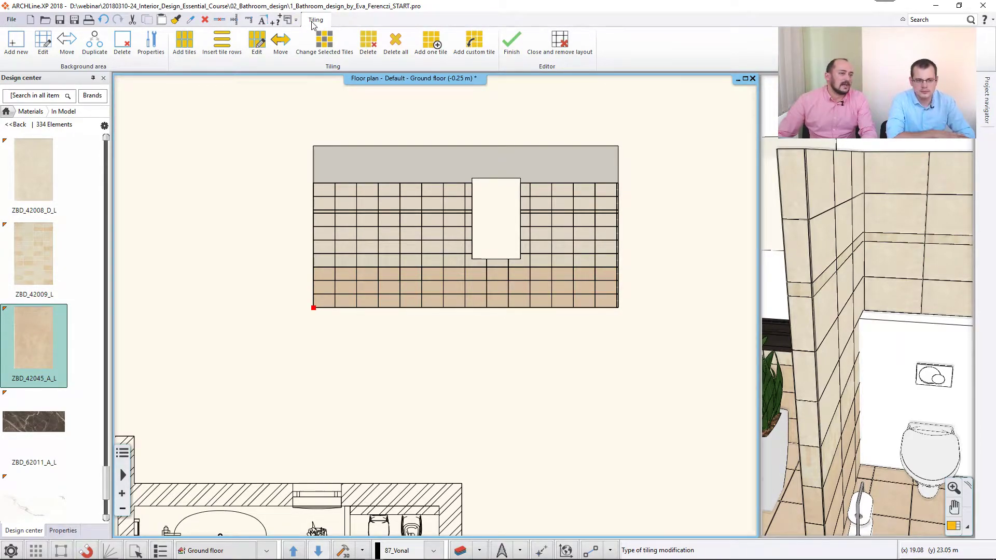
Step: Shorten the layout's bottom tile band by offsetting its end edge inward to the first tile joint beyond the window
{"action": "left_click", "coordinate": [43, 41]}
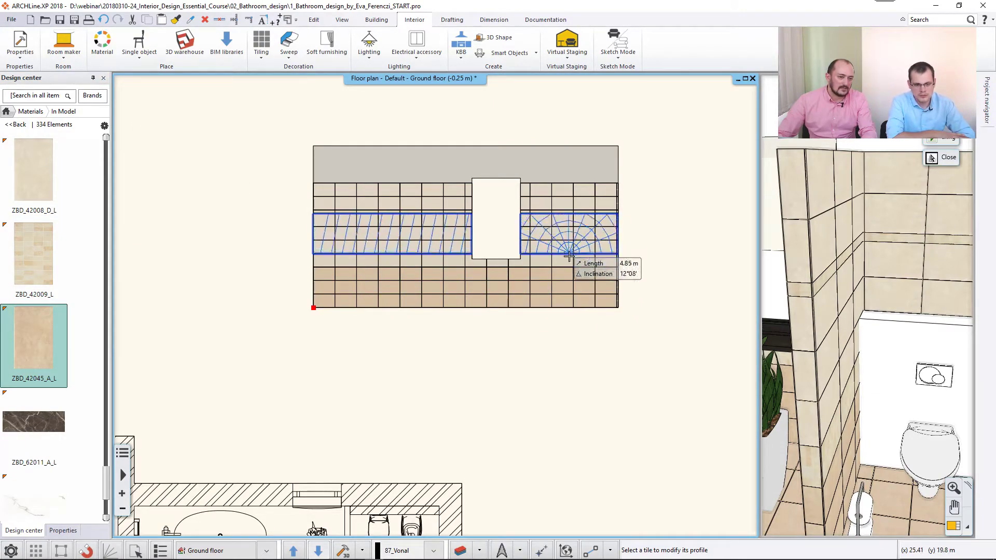
{"action": "left_click", "coordinate": [571, 294]}
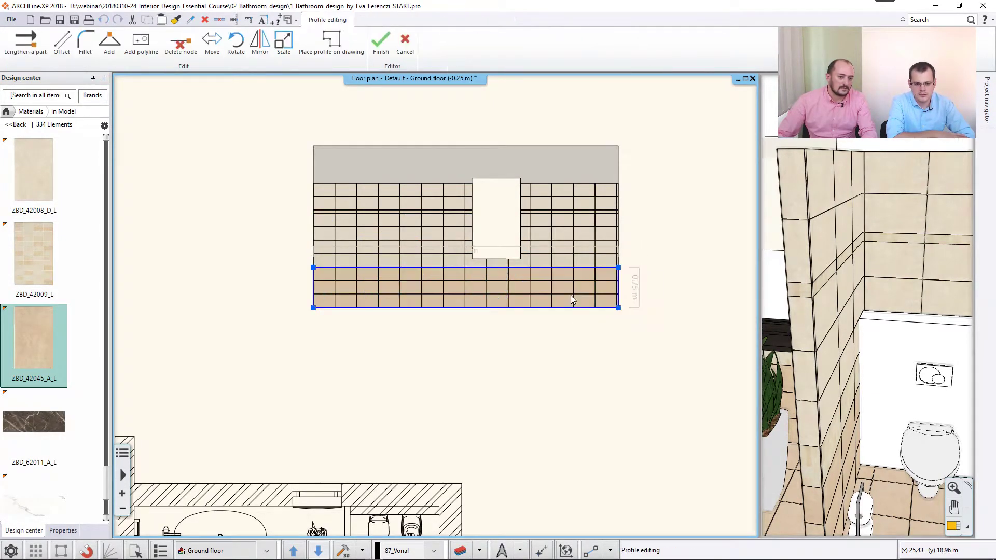
{"action": "right_click", "coordinate": [561, 289]}
{"action": "left_click", "coordinate": [592, 295]}
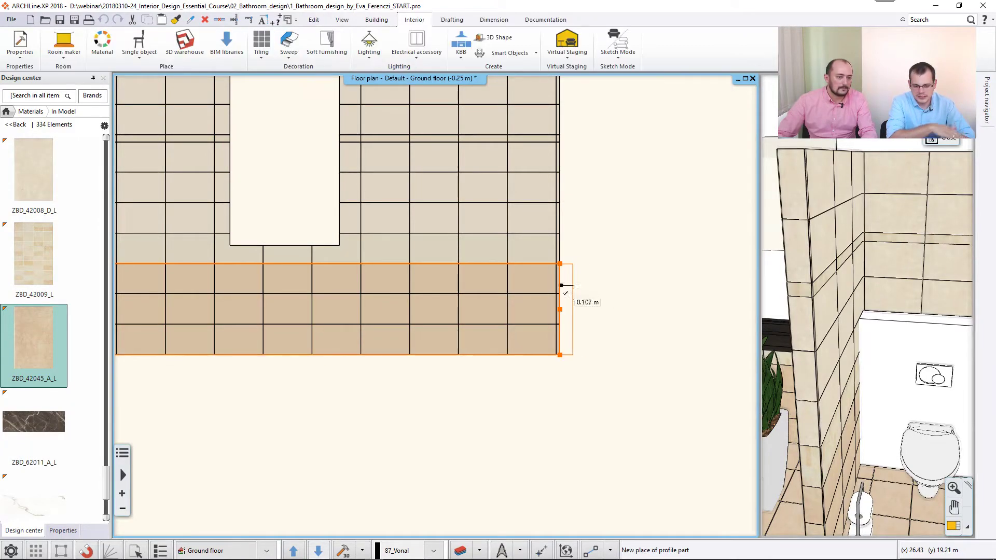
{"action": "left_click", "coordinate": [369, 281]}
{"action": "key", "text": "Return"}
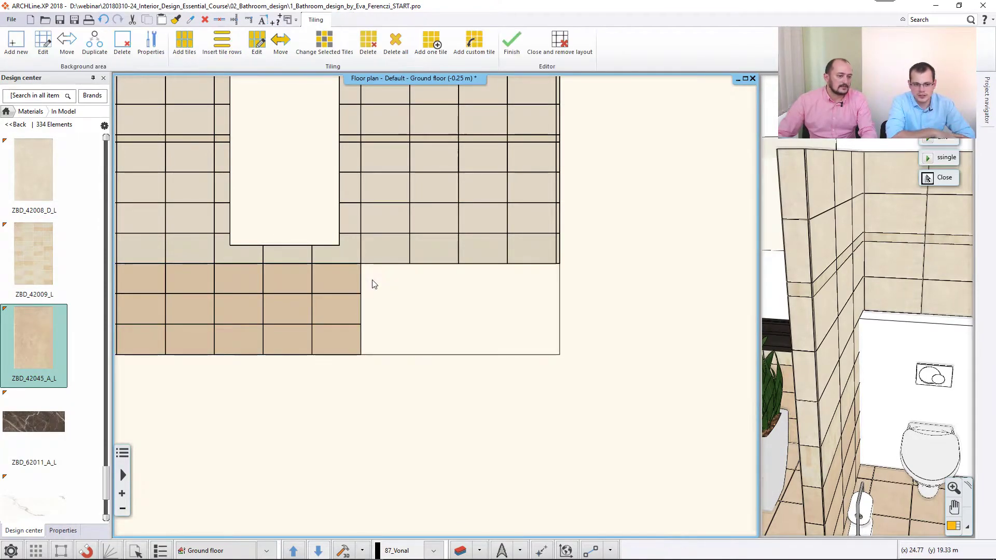
Step: Offset the end edge of the second band from the bottom inward to line up with the shortened bottom band
{"action": "left_click", "coordinate": [43, 42]}
{"action": "left_click", "coordinate": [400, 249]}
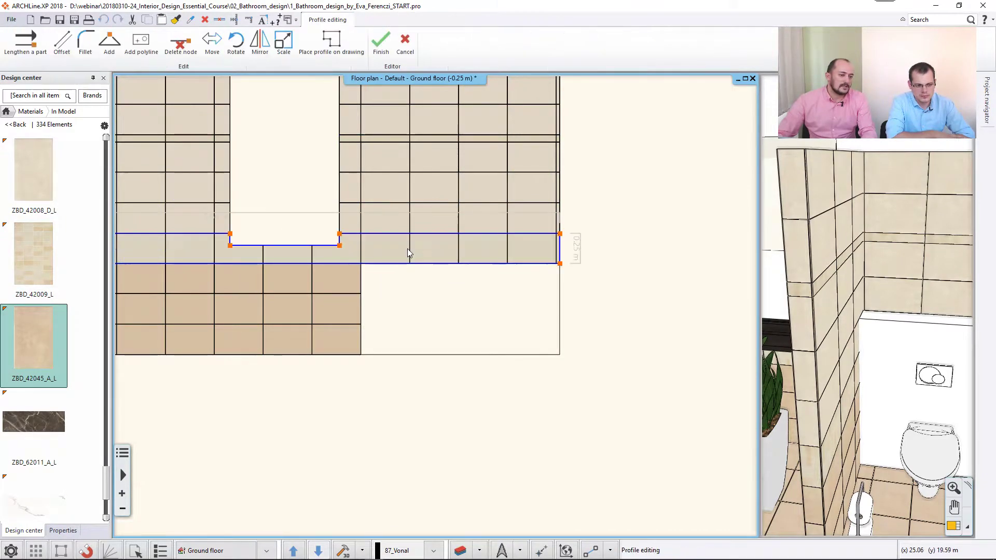
{"action": "right_click", "coordinate": [564, 251]}
{"action": "left_click", "coordinate": [587, 256]}
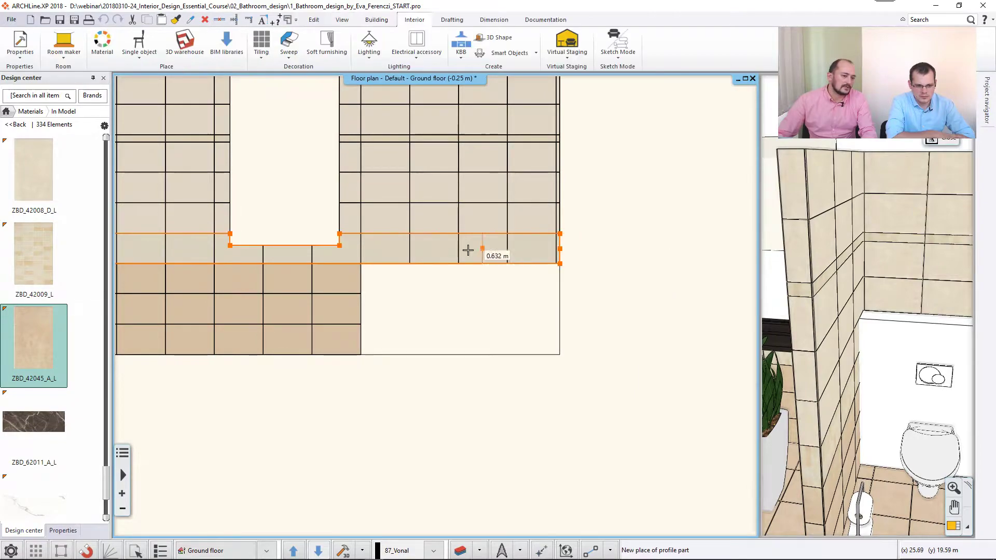
{"action": "left_click", "coordinate": [361, 252]}
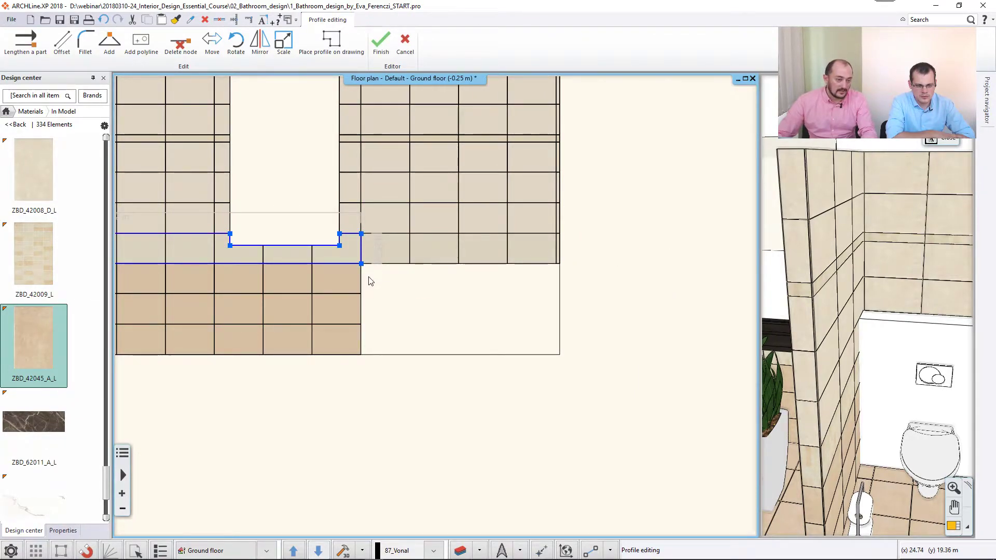
{"action": "left_click", "coordinate": [381, 41]}
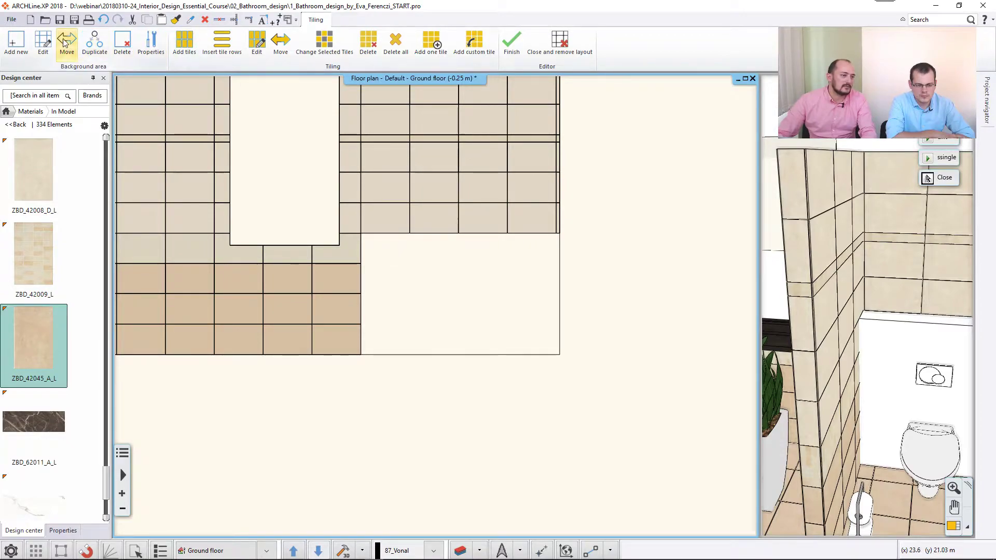
Step: Notch out the lowest tile row of the third band by inserting an edge node and offsetting the lower segment inward, finishing the tiling edit
{"action": "left_click", "coordinate": [43, 41]}
{"action": "left_click", "coordinate": [403, 199]}
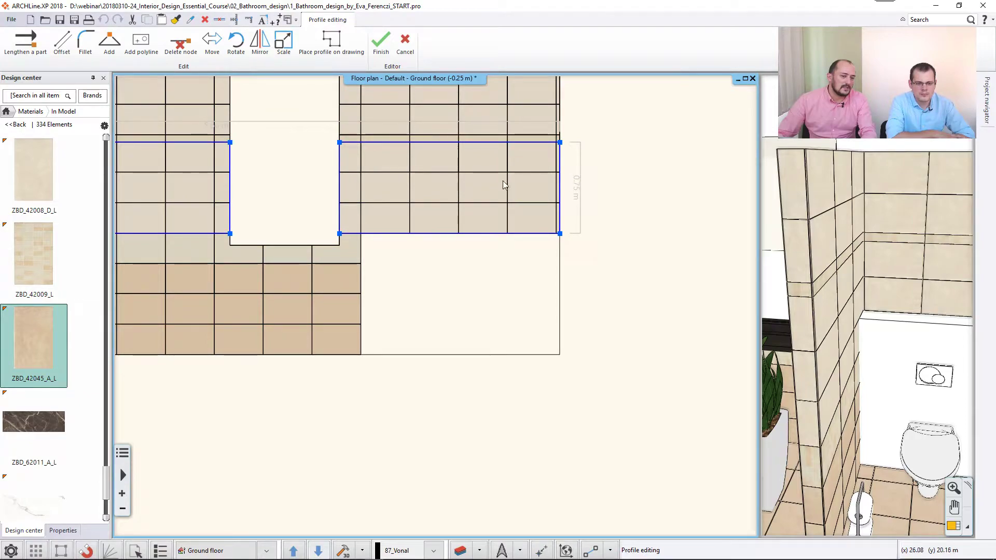
{"action": "mouse_move", "coordinate": [562, 215]}
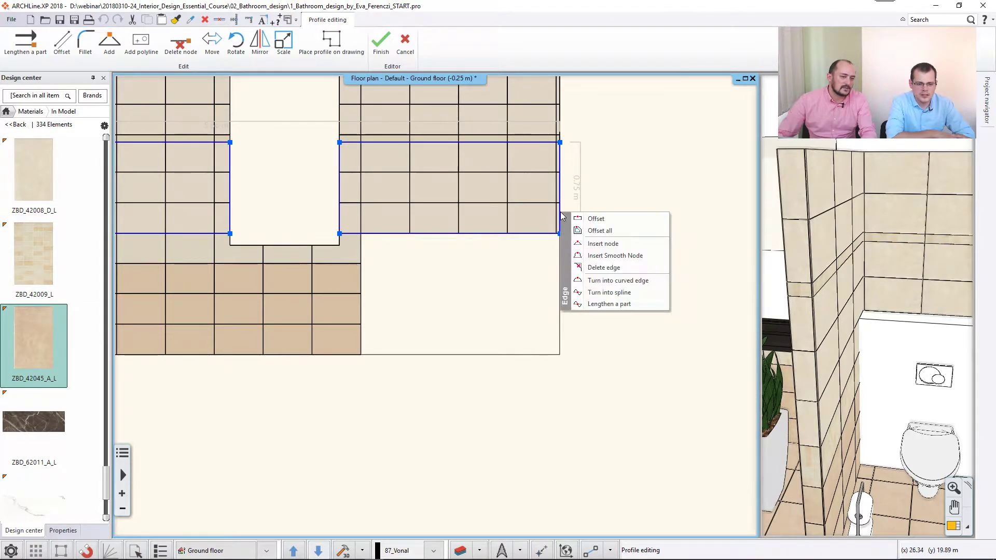
{"action": "left_click", "coordinate": [603, 244]}
{"action": "scroll", "coordinate": [562, 223], "scroll_direction": "up", "scroll_amount": 3}
{"action": "left_click", "coordinate": [521, 232]}
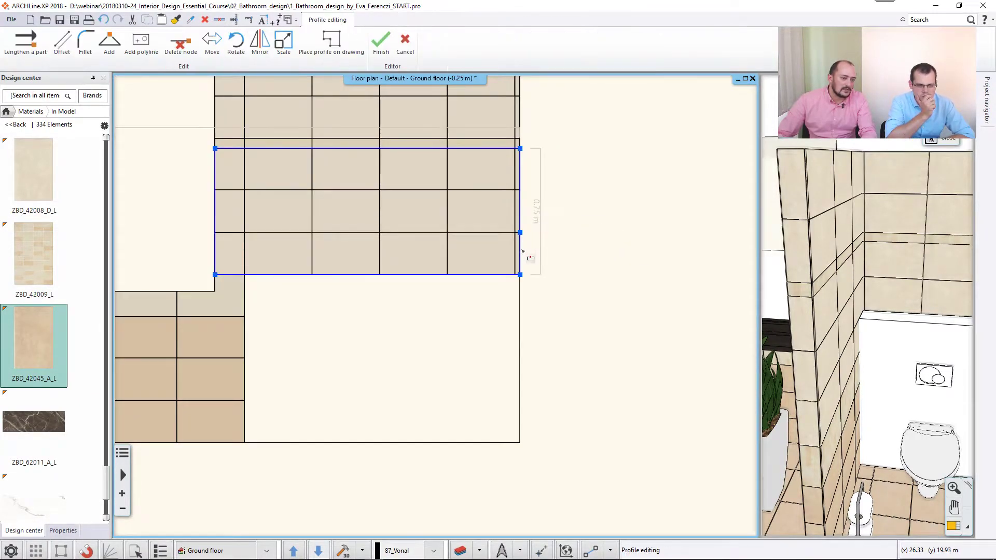
{"action": "left_click", "coordinate": [540, 260]}
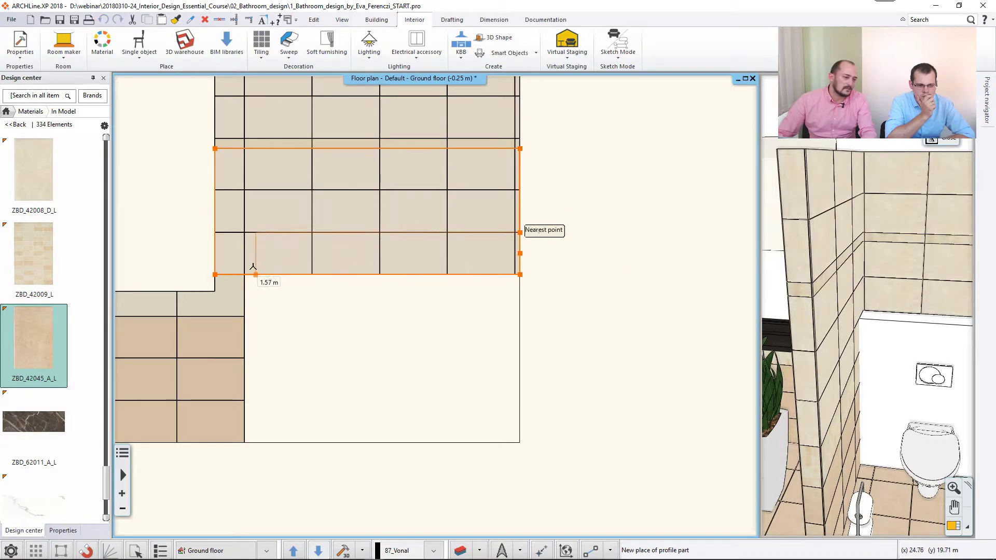
{"action": "left_click", "coordinate": [242, 257]}
{"action": "key", "text": "Return"}
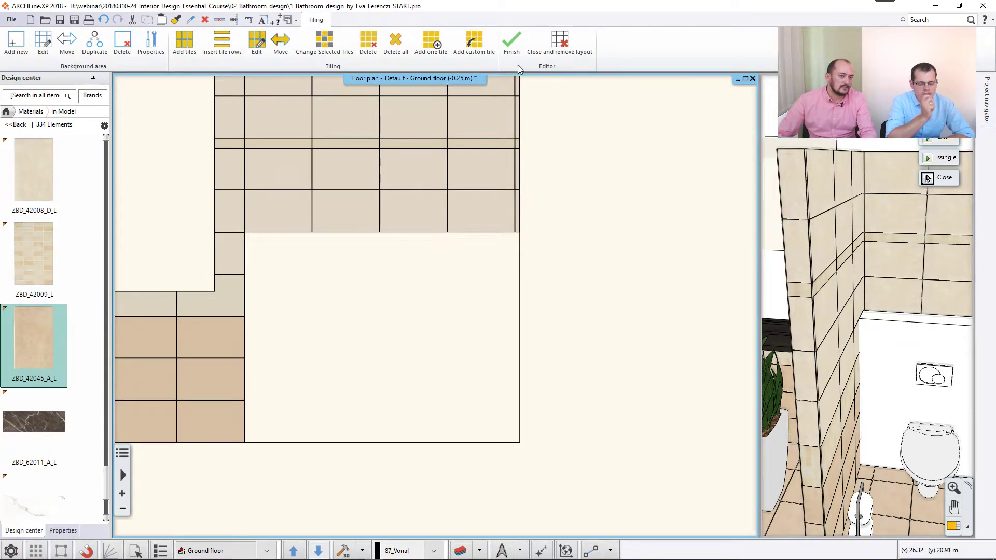
{"action": "left_click", "coordinate": [509, 40]}
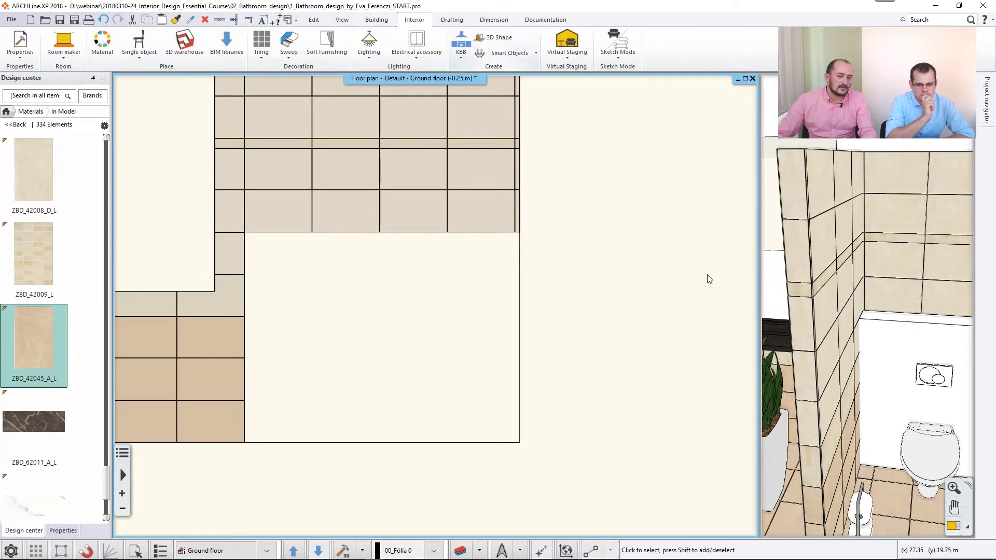
{"action": "scroll", "coordinate": [582, 251], "scroll_direction": "down", "scroll_amount": 4}
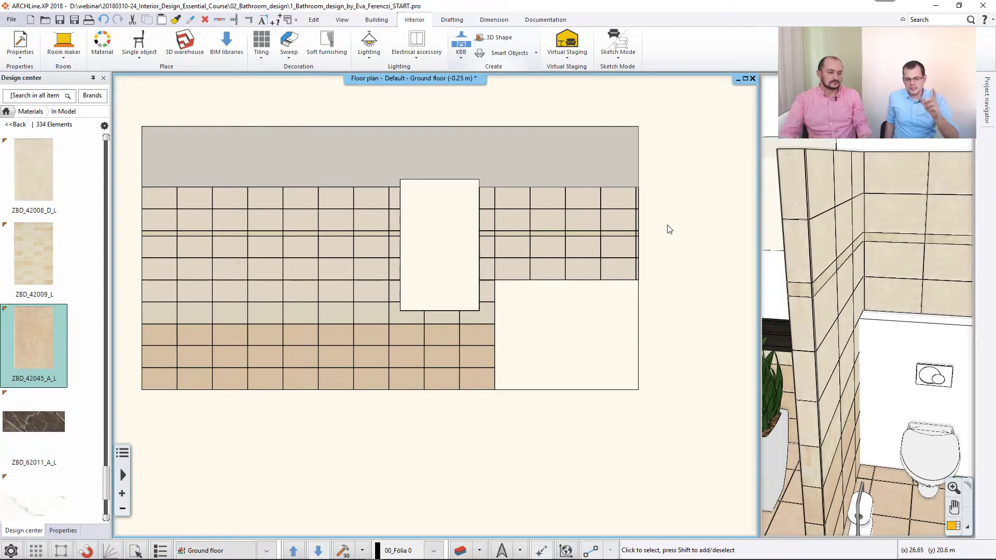
{"action": "scroll", "coordinate": [594, 254], "scroll_direction": "down", "scroll_amount": 3}
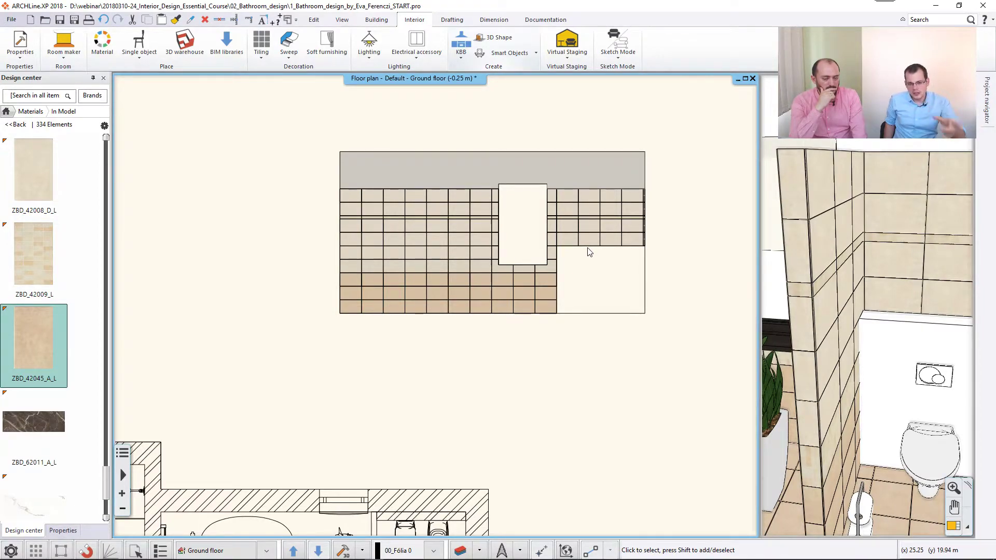
{"action": "scroll", "coordinate": [590, 253], "scroll_direction": "down", "scroll_amount": 1}
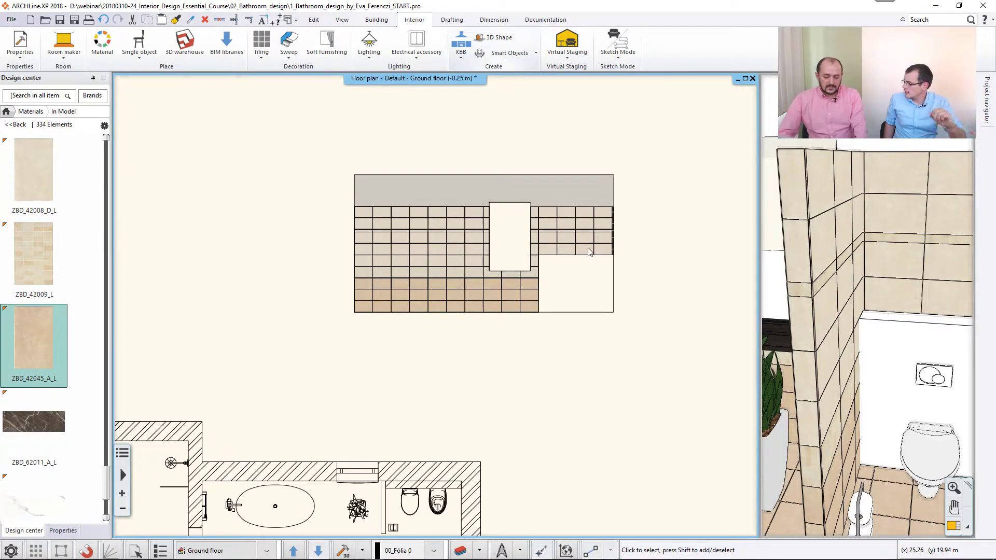
Step: Place the Z tiling style on the wall behind the washbasins in the 3D view
{"action": "left_click", "coordinate": [830, 213]}
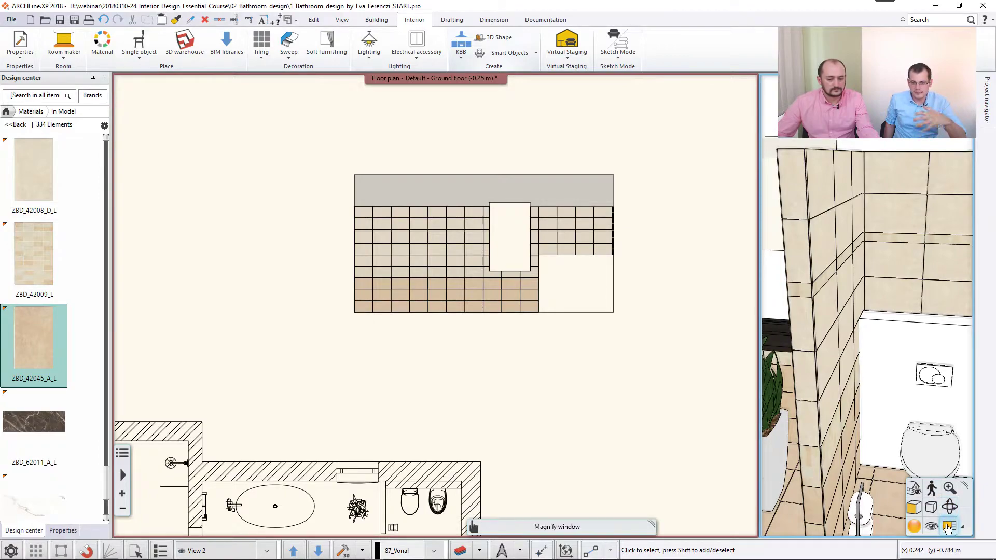
{"action": "middle_click_drag", "start_coordinate": [811, 322], "coordinate": [791, 311]}
{"action": "key", "text": "F3"}
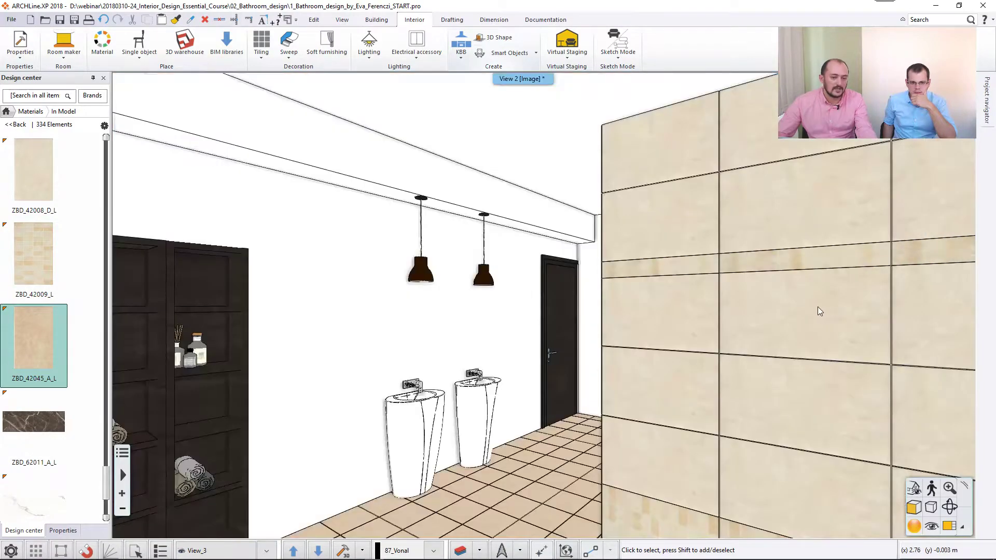
{"action": "left_click", "coordinate": [263, 58]}
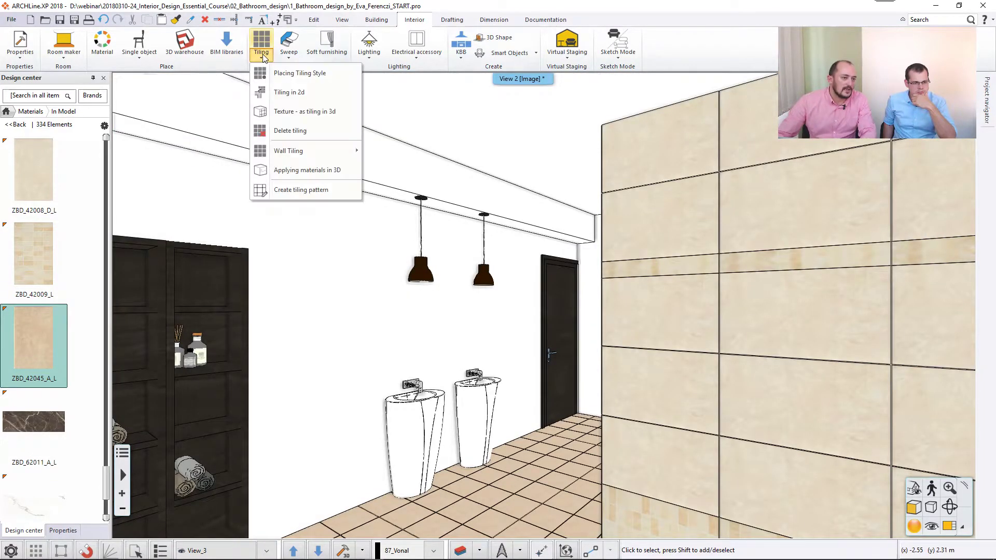
{"action": "left_click", "coordinate": [293, 71]}
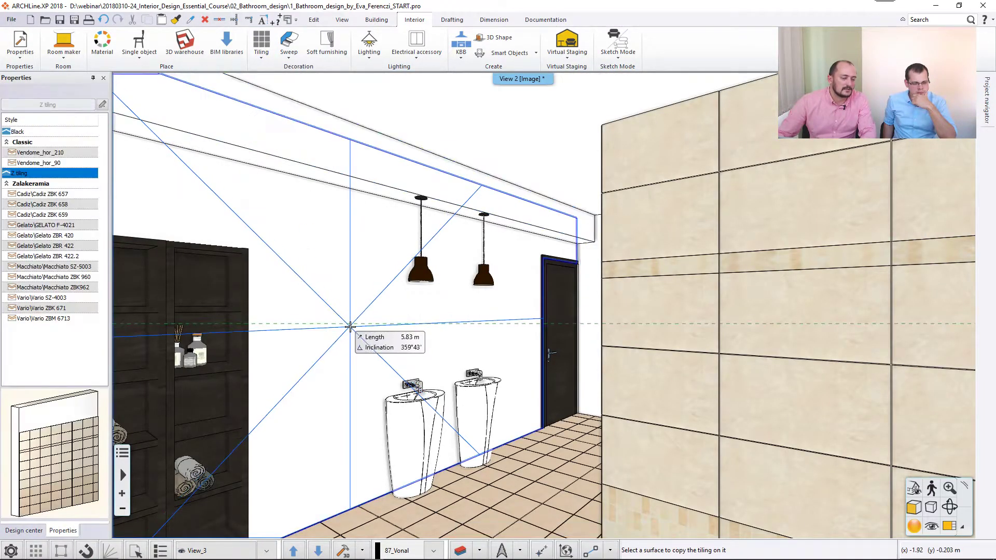
{"action": "left_click", "coordinate": [349, 324]}
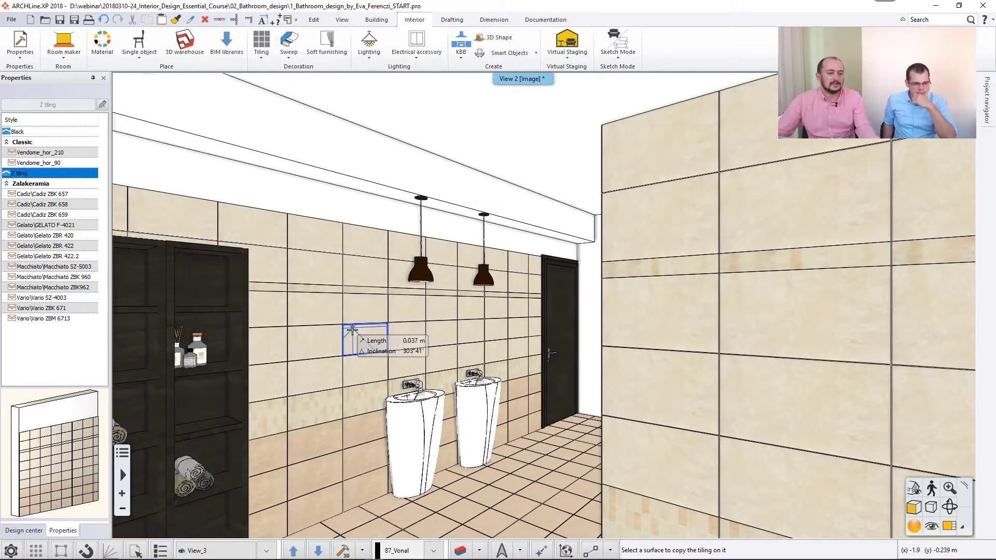
{"action": "key", "text": "Escape"}
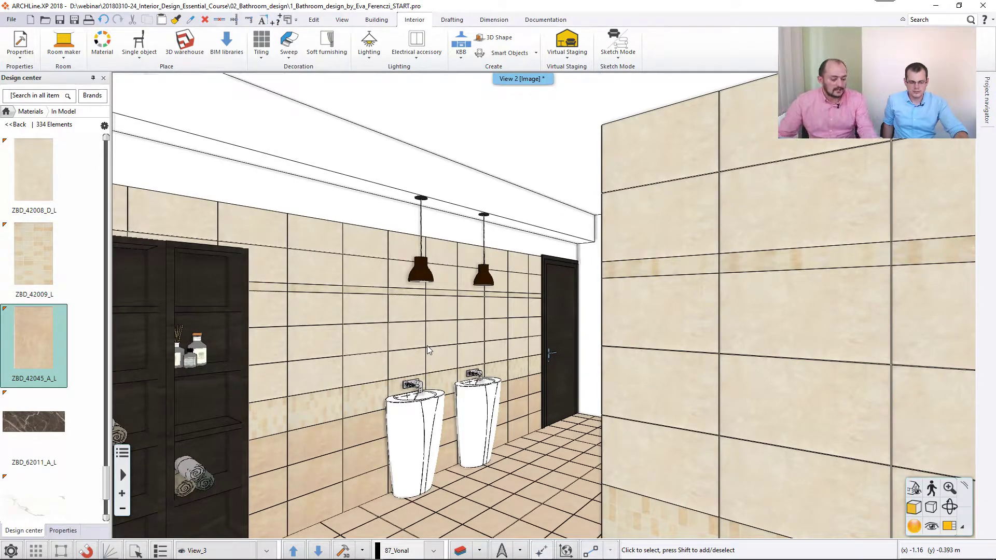
Step: Create a 2D tiling layout of the washbasin wall's inner side, placing it beside the first wall layout
{"action": "key", "text": "ctrl+Tab"}
{"action": "middle_click_drag", "start_coordinate": [419, 424], "coordinate": [510, 232]}
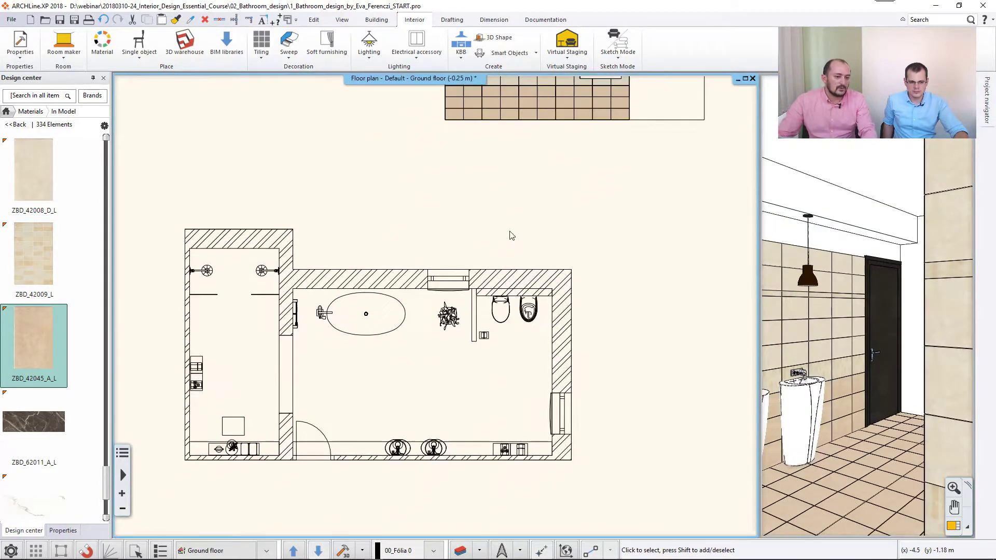
{"action": "left_click", "coordinate": [262, 52]}
{"action": "left_click", "coordinate": [282, 93]}
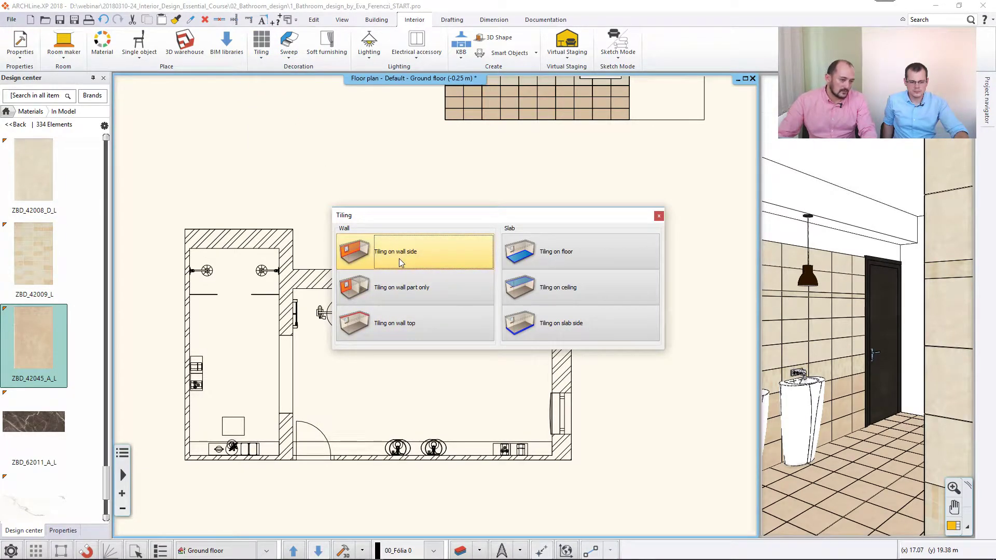
{"action": "left_click", "coordinate": [392, 295]}
{"action": "left_click", "coordinate": [371, 456]}
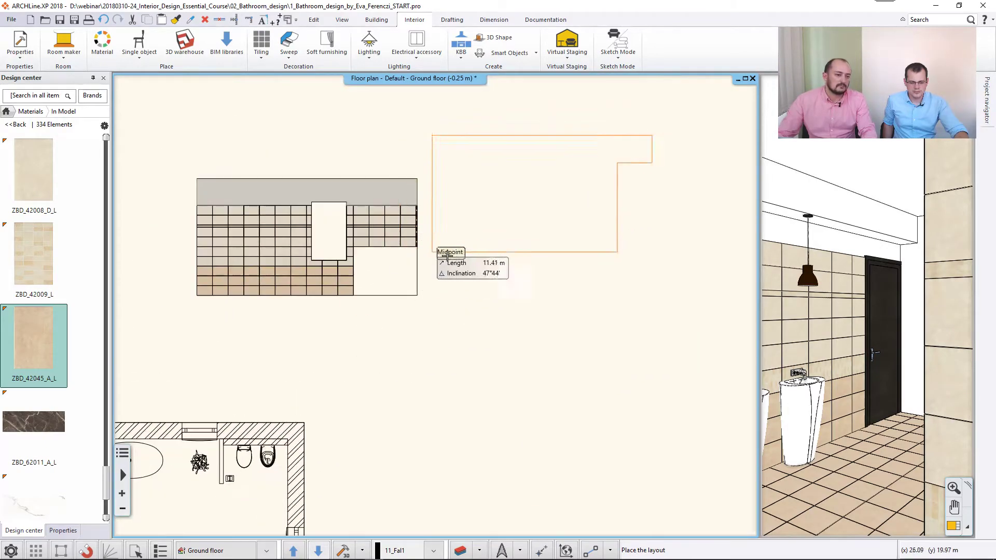
{"action": "left_click", "coordinate": [486, 297]}
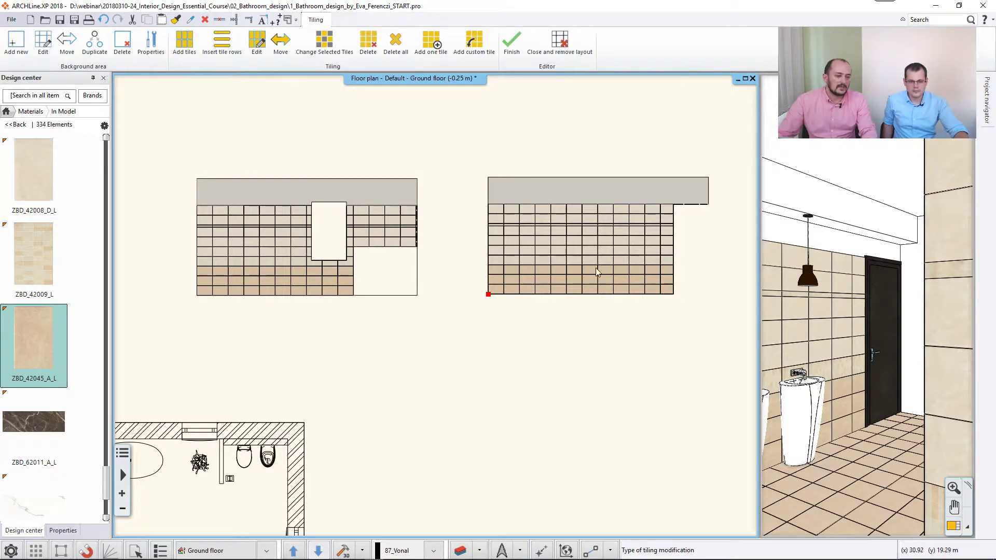
Step: Draw a new rectangular background area about 2.01 m by 0.75 m on the washbasin wall layout, along the tile joints below the narrow strip
{"action": "middle_click_drag", "start_coordinate": [617, 258], "coordinate": [553, 195]}
{"action": "scroll", "coordinate": [580, 263], "scroll_direction": "up", "scroll_amount": 2}
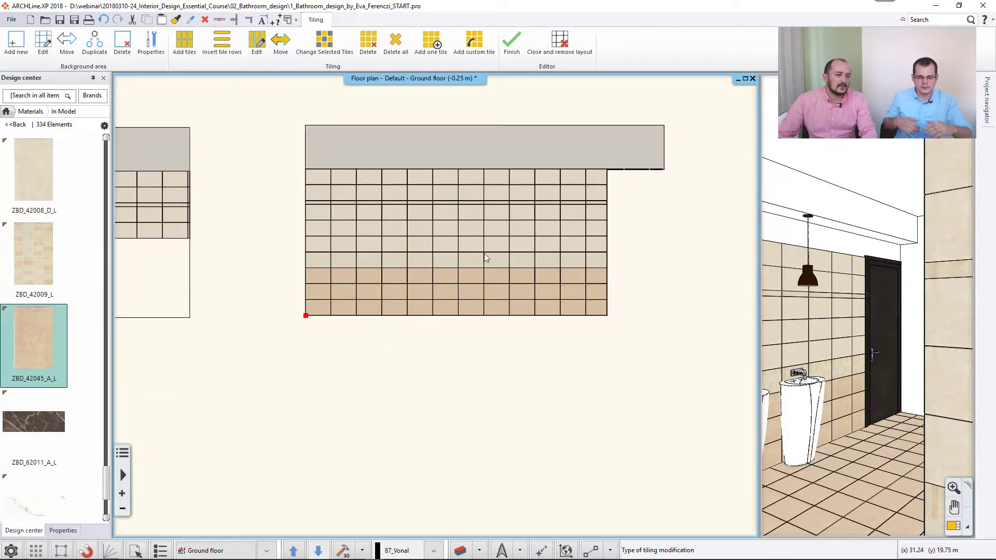
{"action": "left_click", "coordinate": [19, 49]}
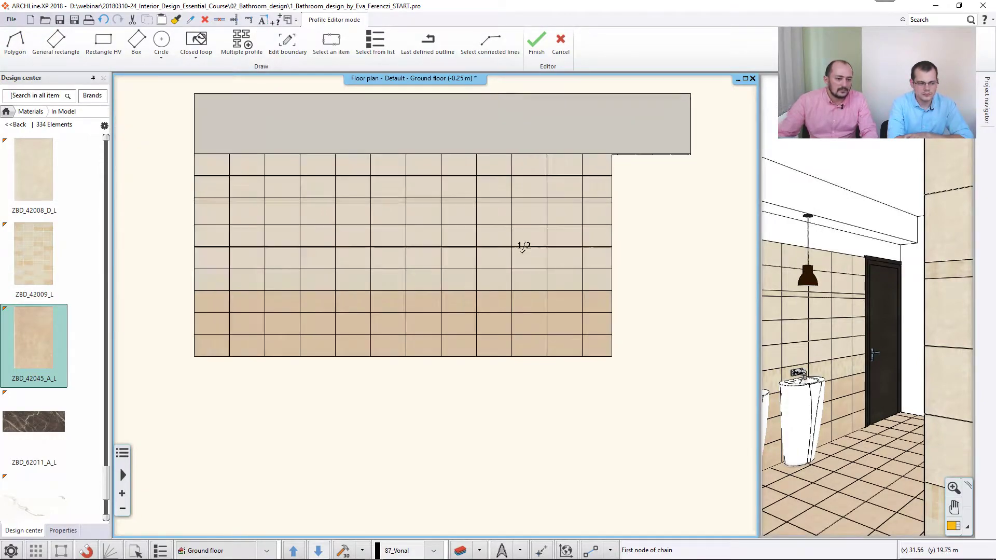
{"action": "left_click", "coordinate": [523, 284]}
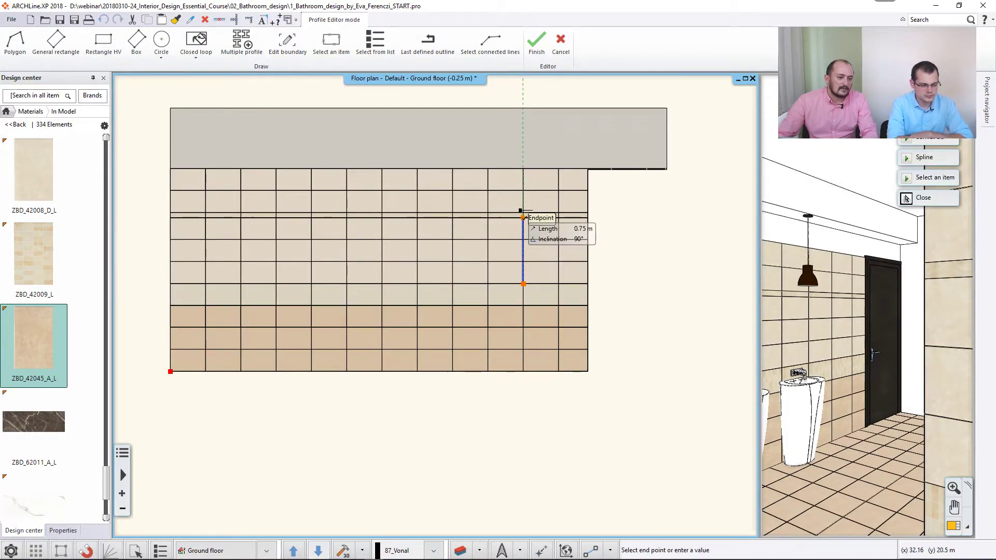
{"action": "left_click", "coordinate": [347, 218]}
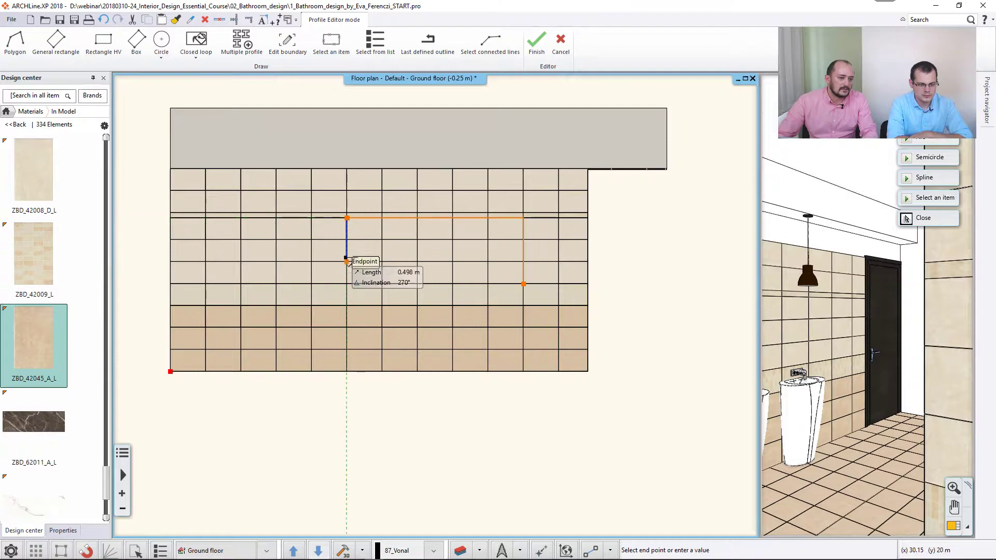
{"action": "left_click", "coordinate": [347, 284]}
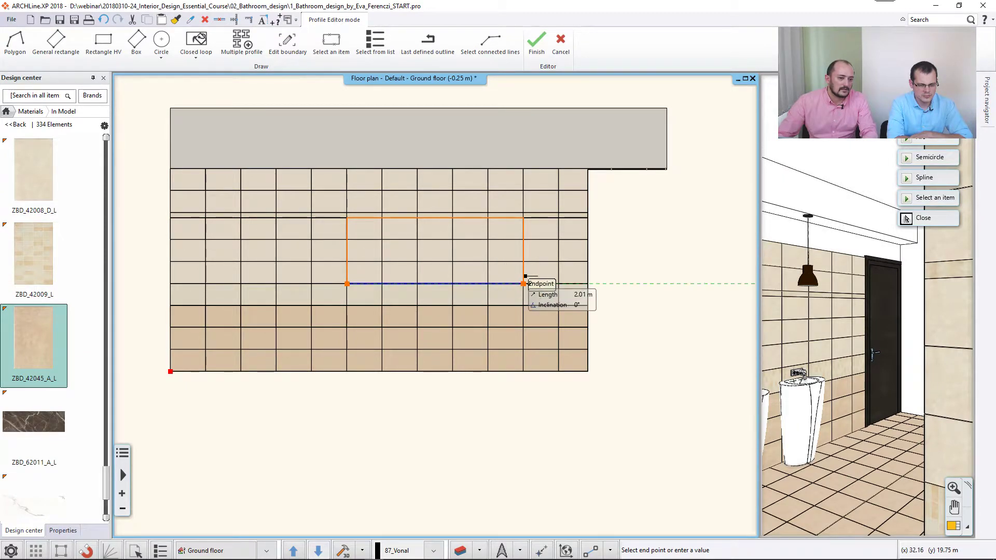
{"action": "left_click", "coordinate": [523, 284]}
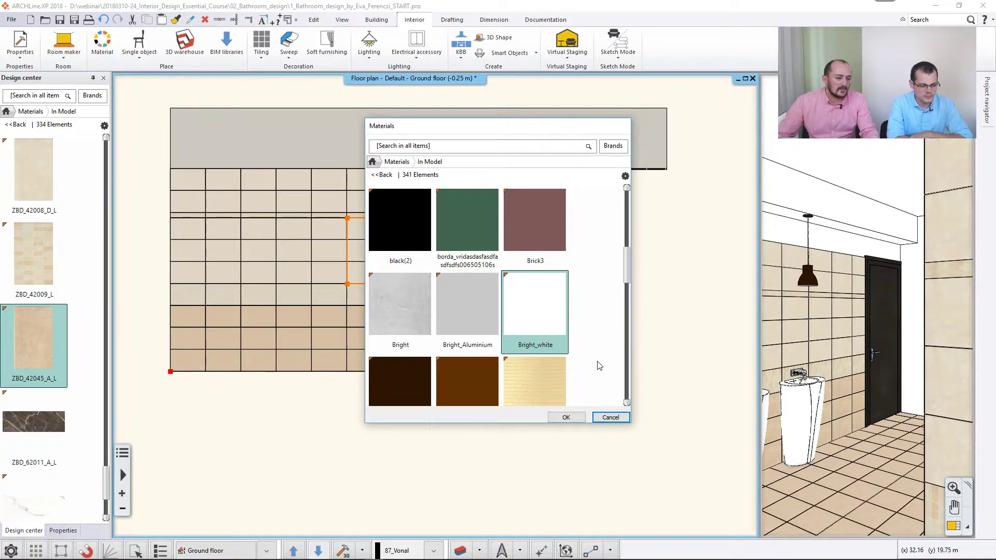
Step: Search the materials for "mirror", assign Mirror 03 to the new area and close the tiling editor
{"action": "left_click", "coordinate": [448, 147]}
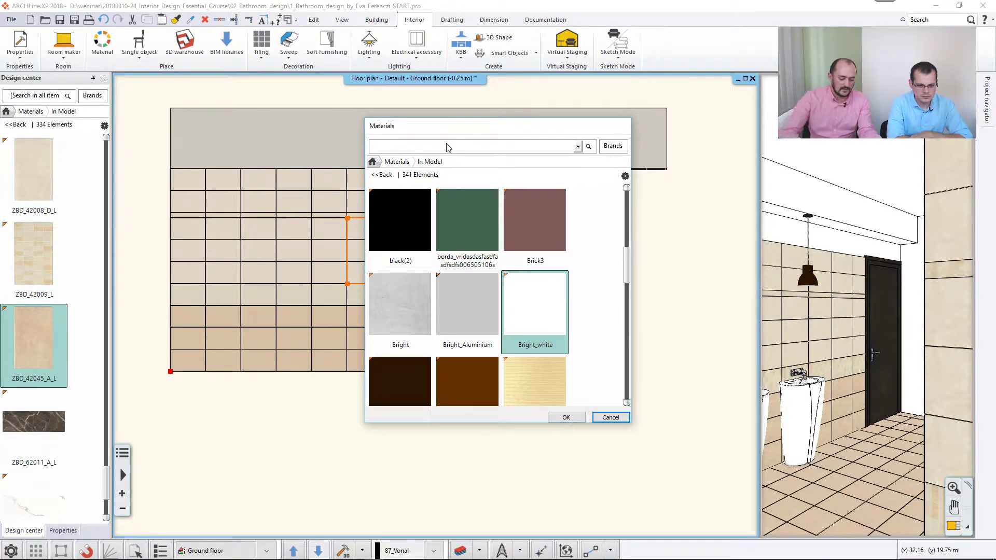
{"action": "type", "text": "mirror"}
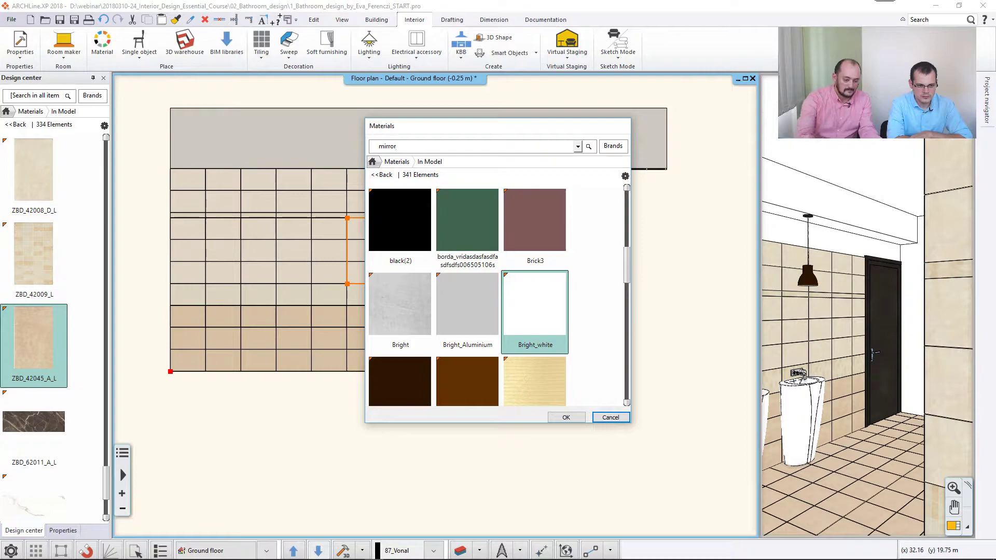
{"action": "key", "text": "Return"}
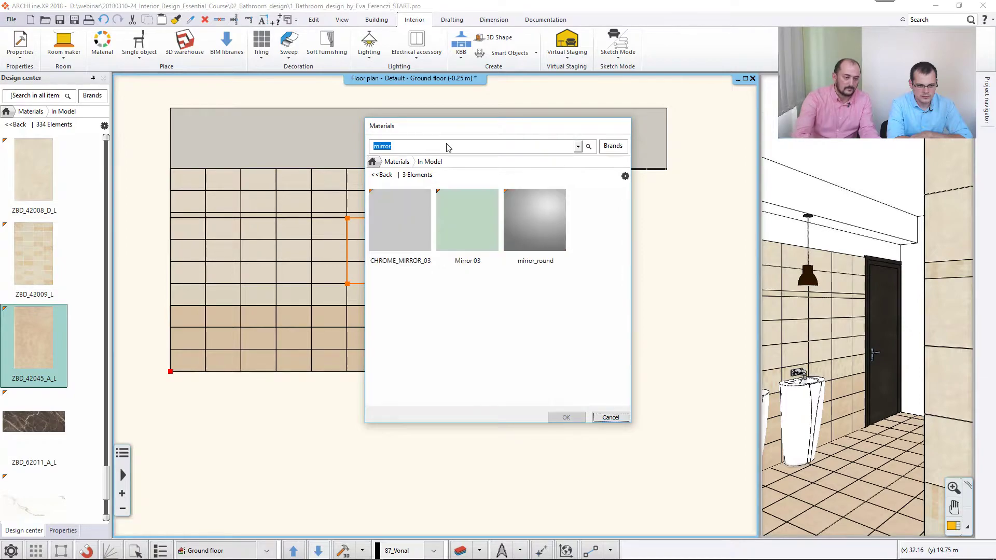
{"action": "left_click", "coordinate": [466, 236]}
{"action": "left_click", "coordinate": [566, 417]}
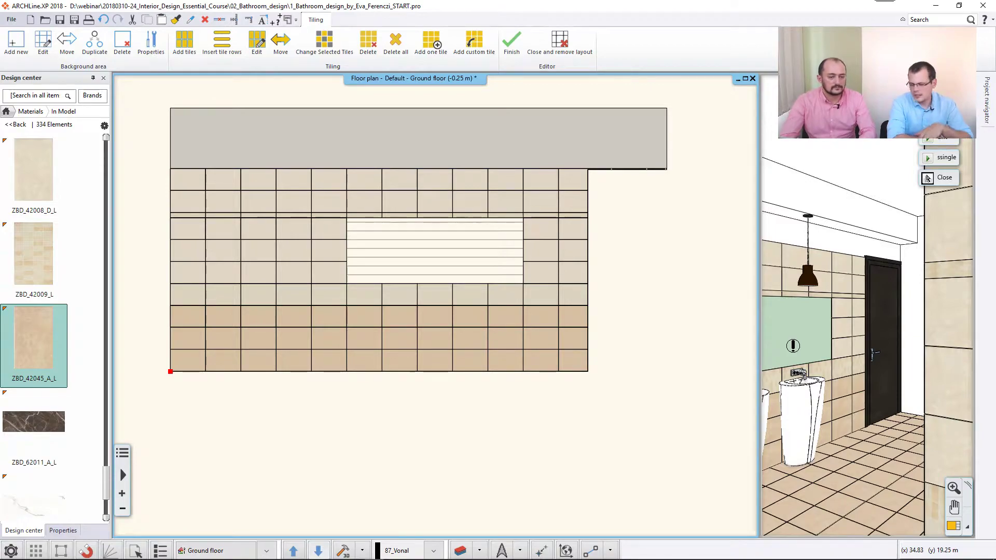
{"action": "left_click", "coordinate": [928, 178]}
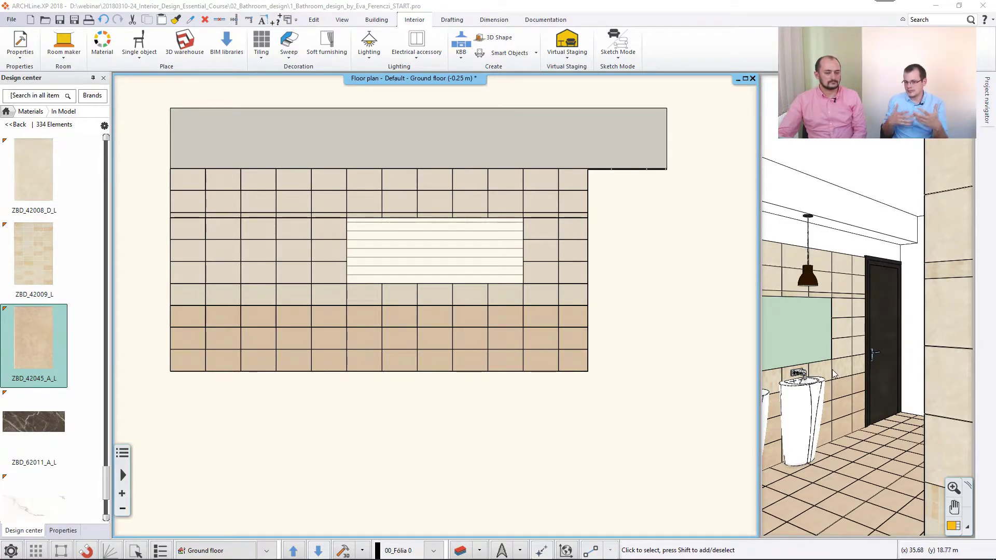
Step: Start tiling on the shower's back wall only in the 3D view and choose mosaic tiling as the tile type
{"action": "left_click", "coordinate": [841, 356]}
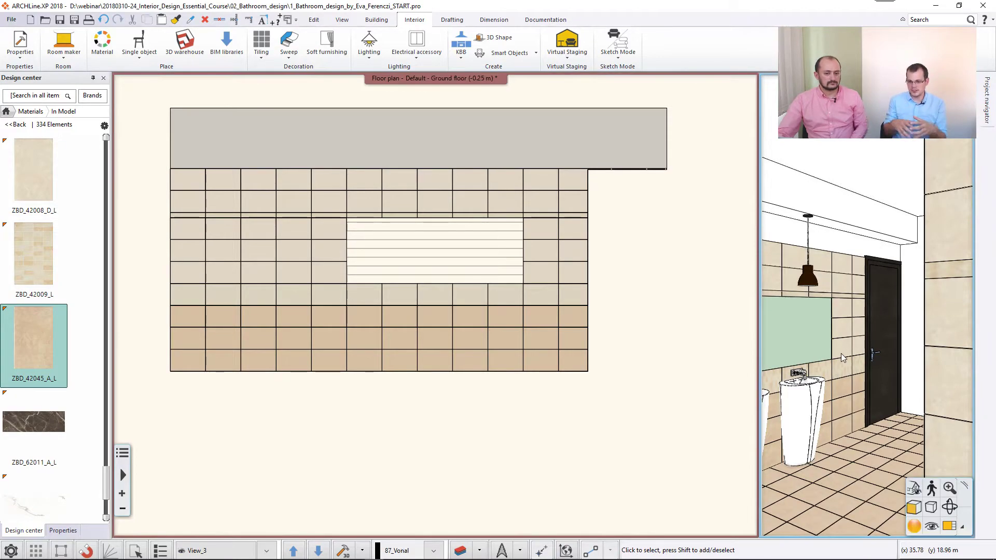
{"action": "scroll", "coordinate": [842, 352], "scroll_direction": "down", "scroll_amount": 8}
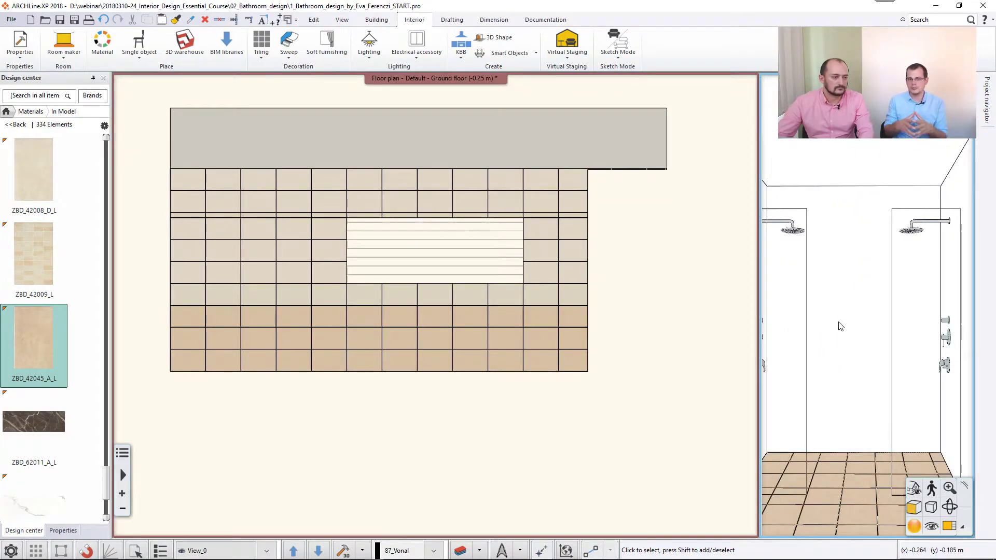
{"action": "right_click", "coordinate": [840, 290]}
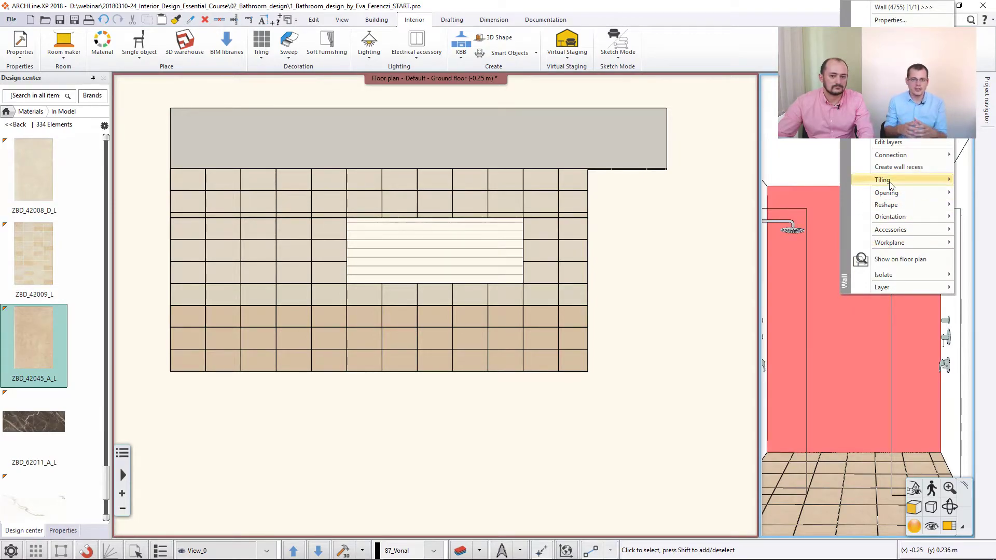
{"action": "mouse_move", "coordinate": [892, 184]}
{"action": "mouse_move", "coordinate": [804, 200]}
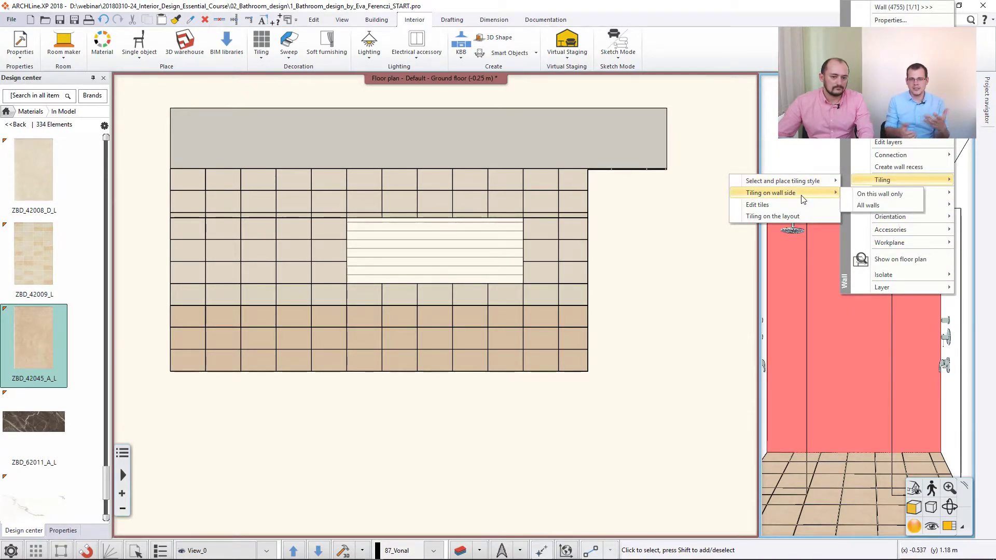
{"action": "left_click", "coordinate": [864, 194]}
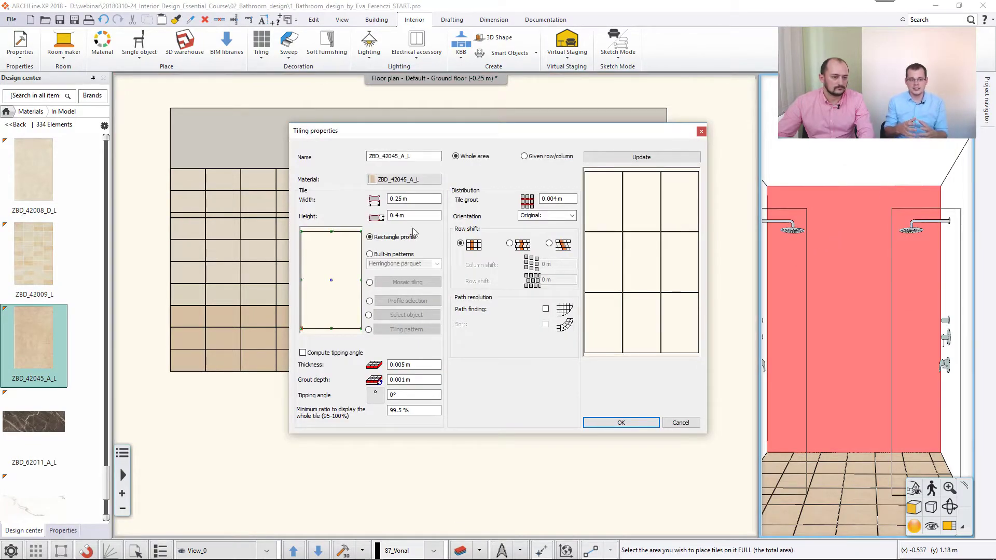
{"action": "left_click", "coordinate": [370, 284]}
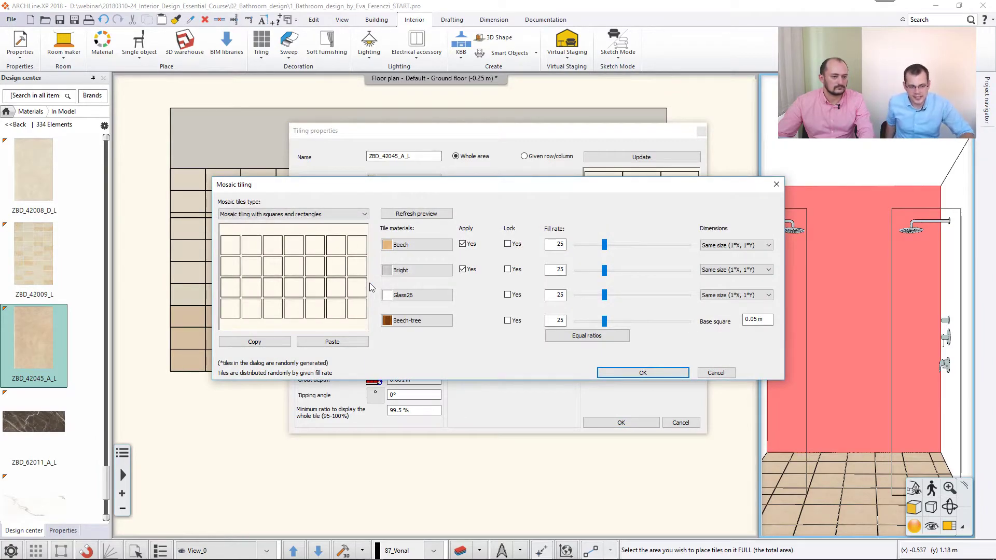
Step: Set the first mosaic tile material to ZBD_42008_D_L
{"action": "left_click", "coordinate": [415, 244]}
{"action": "left_click_drag", "start_coordinate": [578, 129], "coordinate": [368, 129]}
{"action": "left_click_drag", "start_coordinate": [419, 265], "coordinate": [417, 381]}
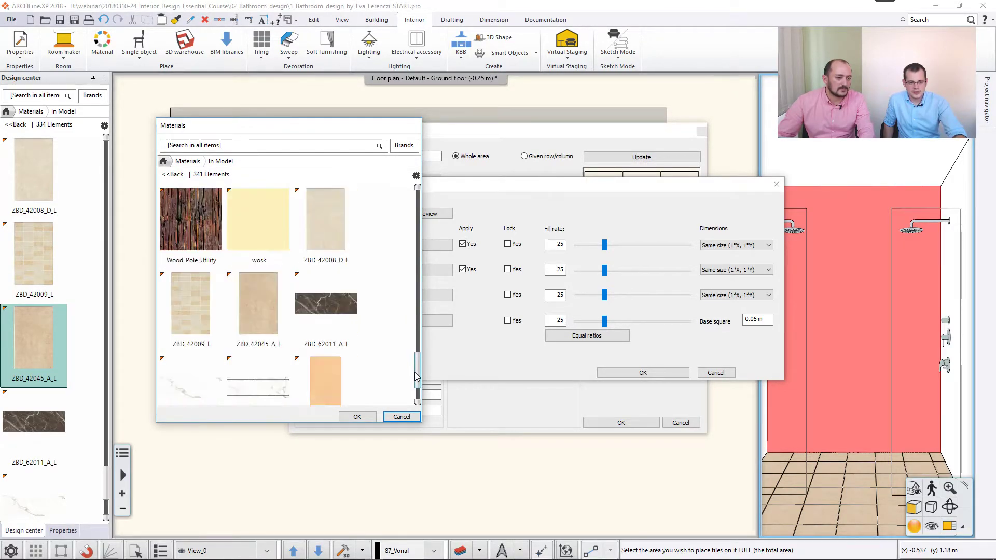
{"action": "mouse_move", "coordinate": [344, 278]}
{"action": "left_click", "coordinate": [327, 238]}
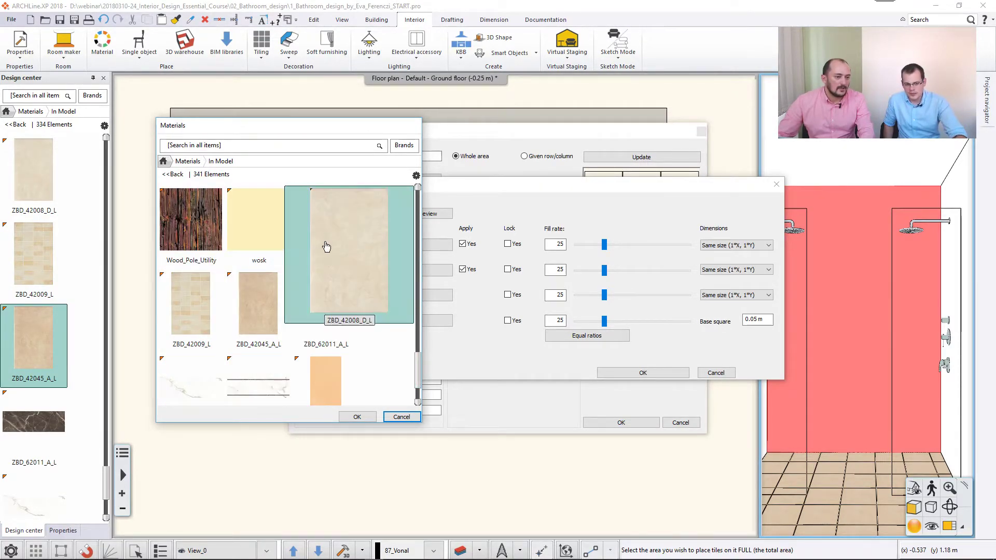
{"action": "left_click", "coordinate": [357, 417]}
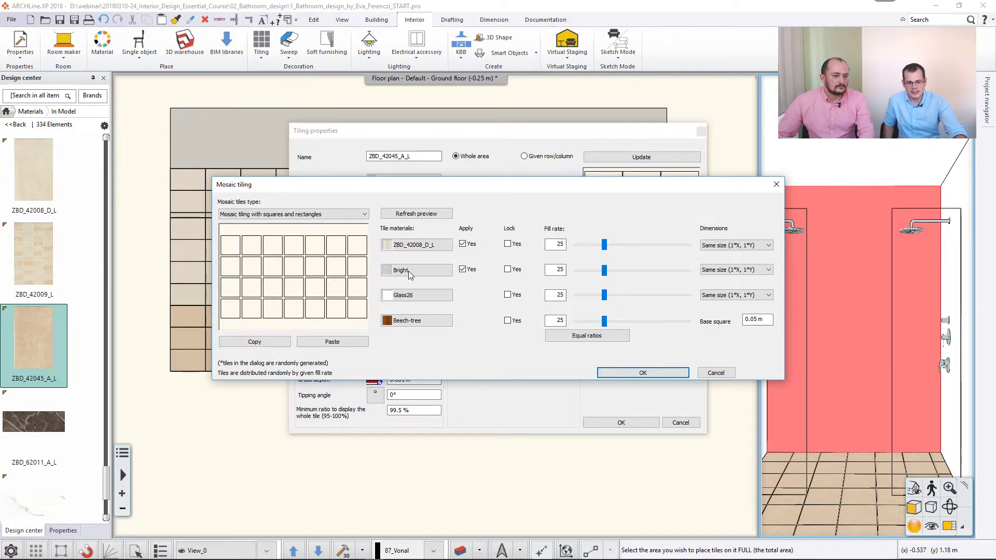
Step: Search the material library for "flies" to find the second mosaic tile material
{"action": "left_click", "coordinate": [409, 270]}
{"action": "left_click", "coordinate": [278, 146]}
{"action": "type", "text": "flie"}
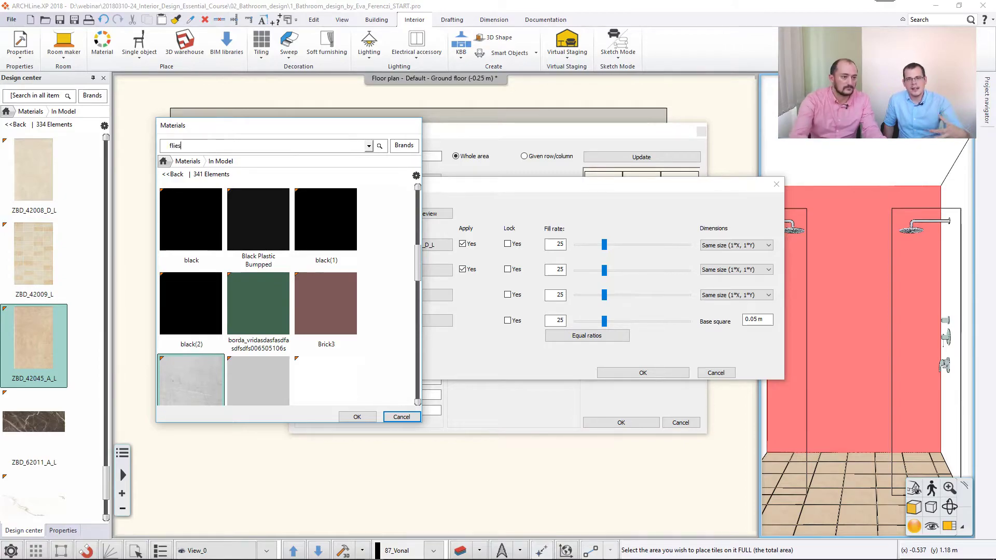
{"action": "type", "text": "s"}
{"action": "key", "text": "Return"}
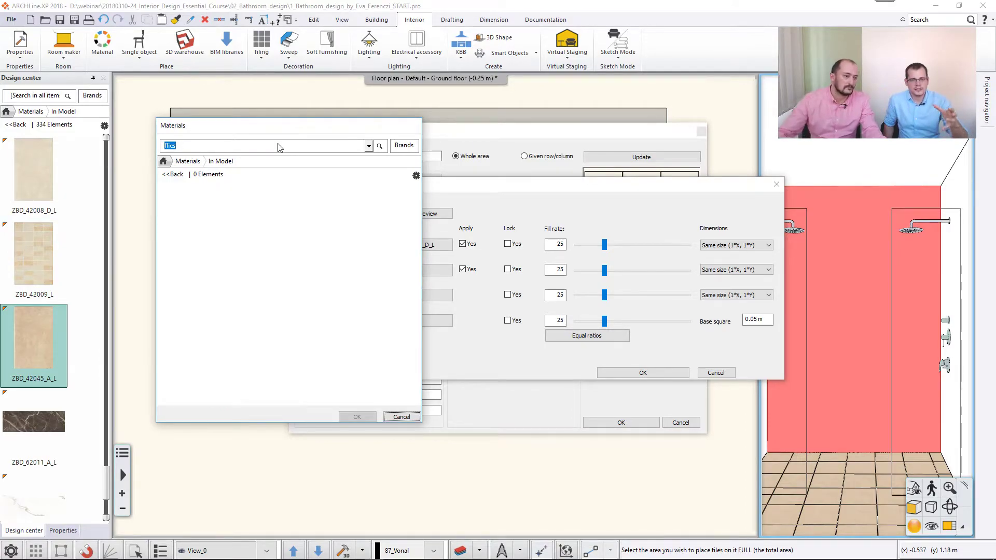
{"action": "left_click", "coordinate": [202, 161]}
{"action": "left_click", "coordinate": [200, 147]}
{"action": "key", "text": "Return"}
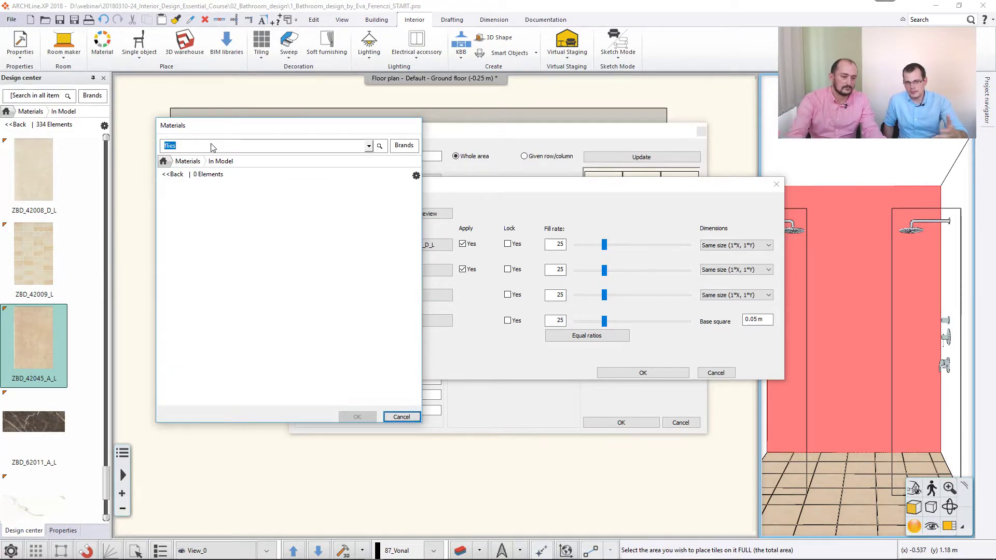
Step: Return to the full material list and set the second mosaic tile material to ZBD_42009_L
{"action": "left_click", "coordinate": [177, 174]}
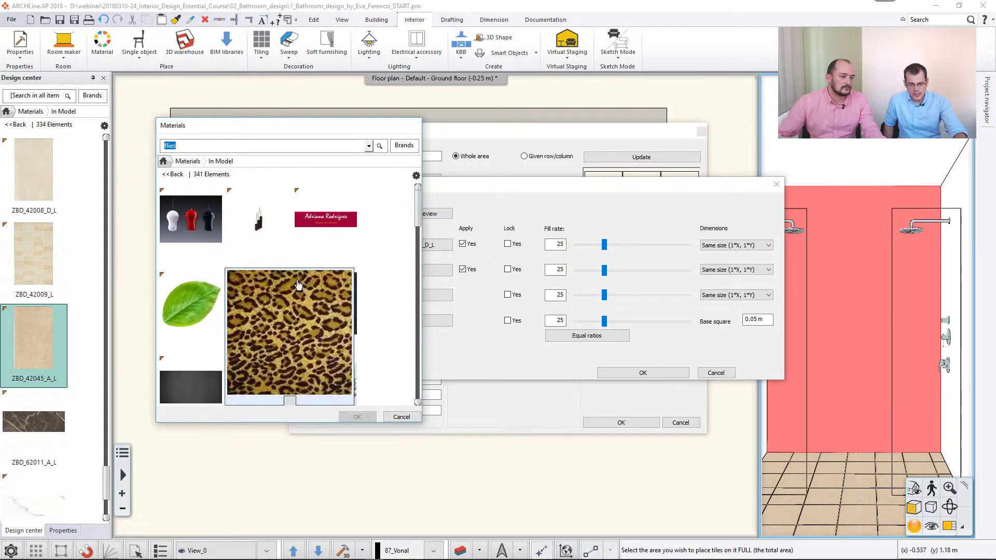
{"action": "scroll", "coordinate": [403, 322], "scroll_direction": "down", "scroll_amount": 5}
{"action": "scroll", "coordinate": [403, 322], "scroll_direction": "down", "scroll_amount": 15}
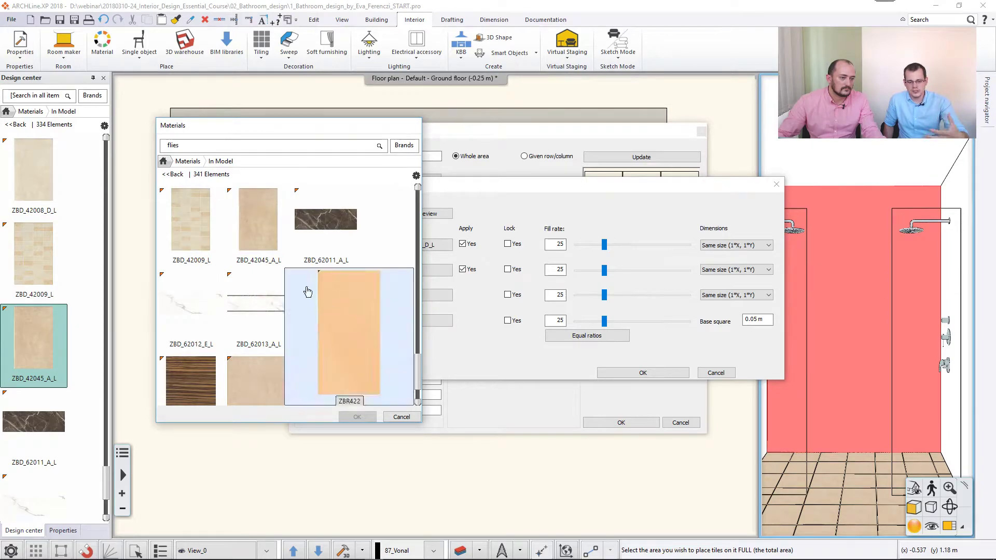
{"action": "left_click", "coordinate": [191, 223]}
{"action": "left_click", "coordinate": [338, 418]}
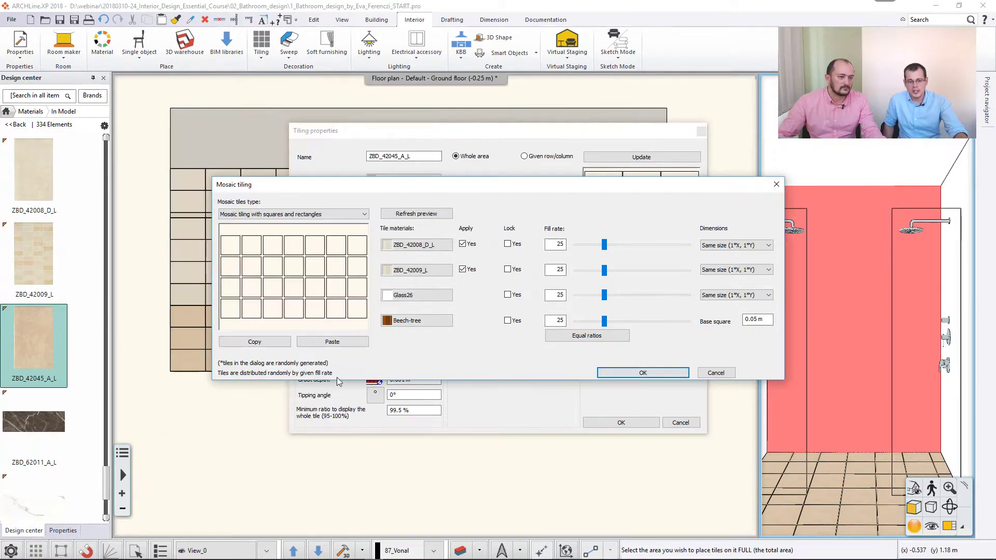
Step: Set the third mosaic tile material to g530
{"action": "left_click", "coordinate": [410, 296]}
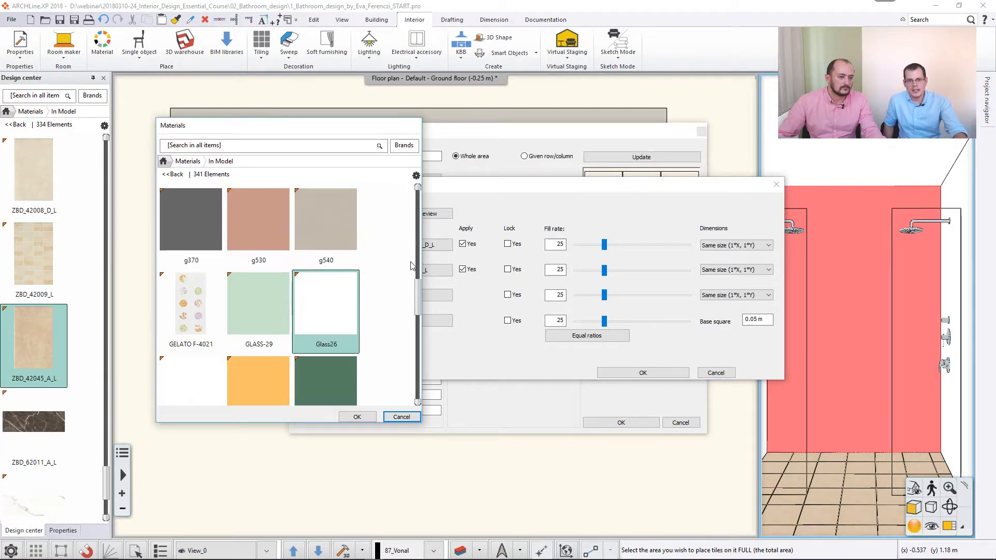
{"action": "left_click", "coordinate": [280, 239]}
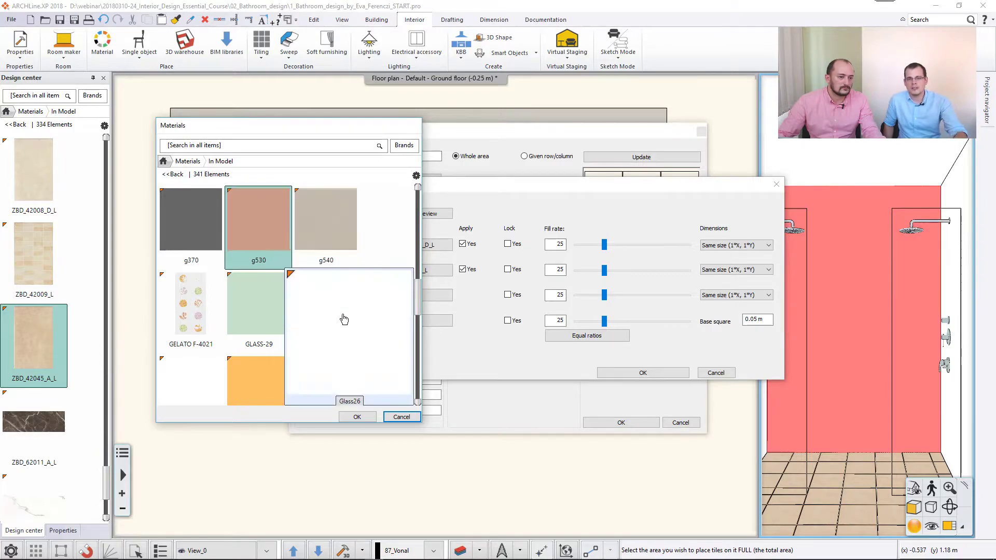
{"action": "left_click", "coordinate": [363, 417]}
Step: Set the fourth mosaic tile material to ZBR422
{"action": "left_click", "coordinate": [410, 320]}
{"action": "left_click_drag", "start_coordinate": [418, 252], "coordinate": [417, 366]}
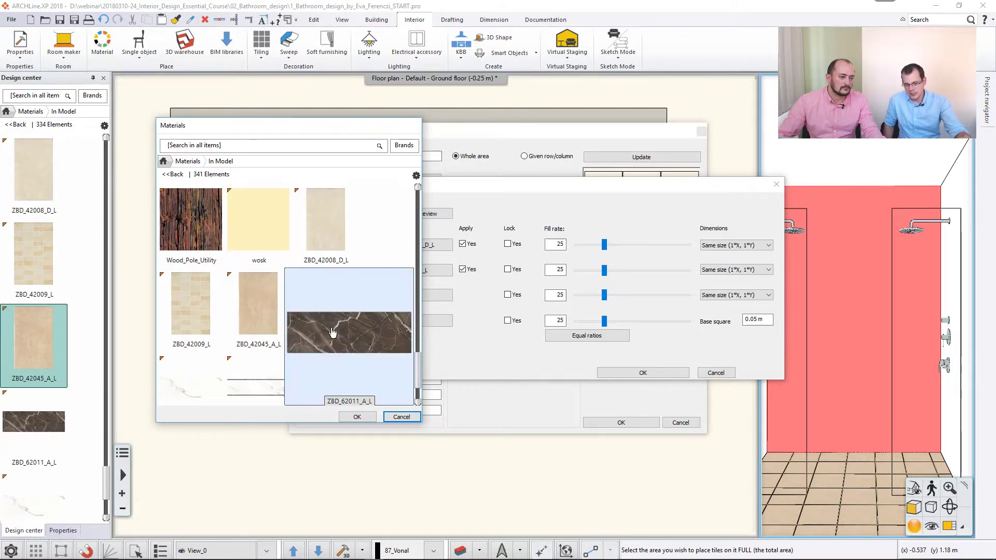
{"action": "left_click", "coordinate": [266, 319]}
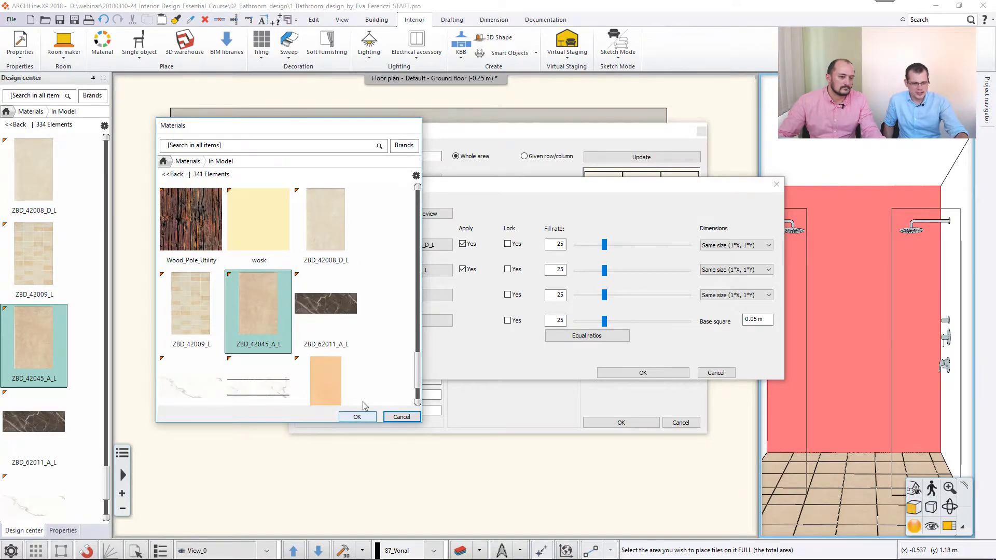
{"action": "left_click_drag", "start_coordinate": [417, 364], "coordinate": [417, 370]}
{"action": "scroll", "coordinate": [403, 303], "scroll_direction": "up", "scroll_amount": 3}
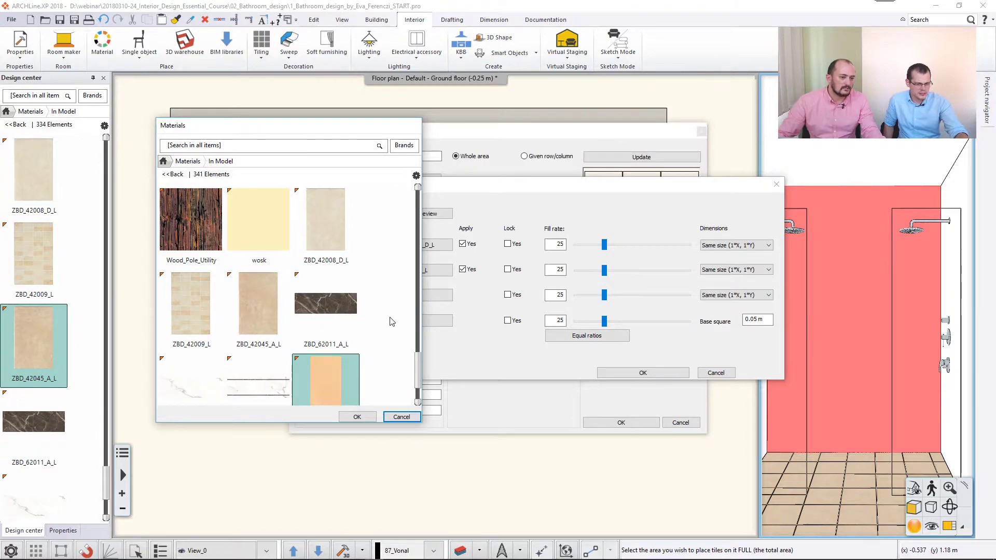
{"action": "left_click", "coordinate": [357, 417]}
Step: Set the third mosaic tile material to g370 and the first mosaic tile's dimensions to 2*X, 1*Y
{"action": "left_click", "coordinate": [410, 297]}
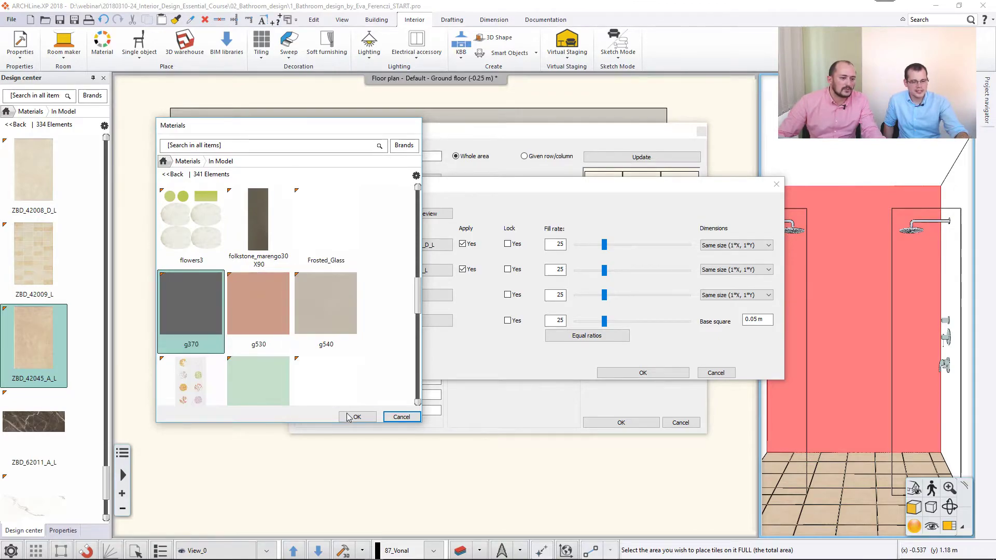
{"action": "left_click", "coordinate": [357, 417]}
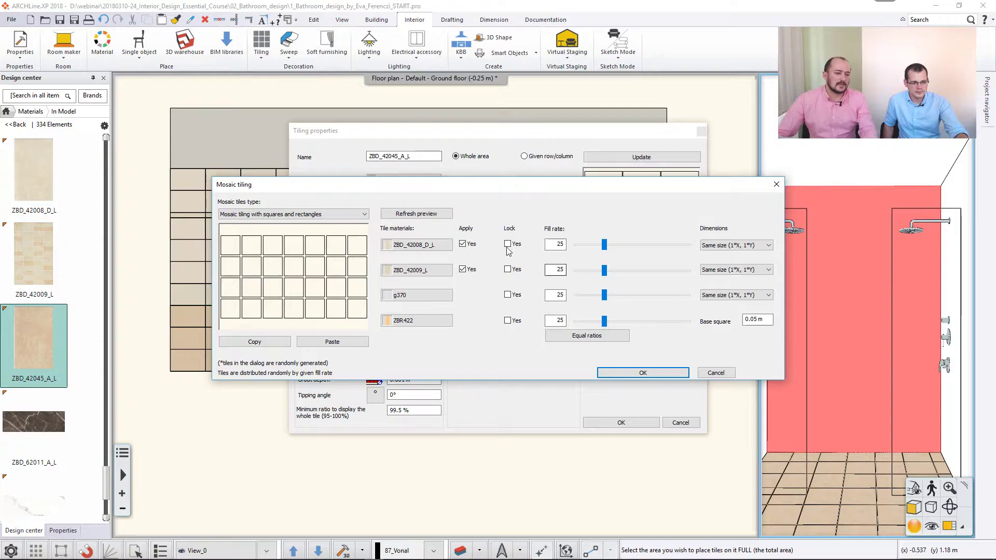
{"action": "left_click", "coordinate": [752, 246]}
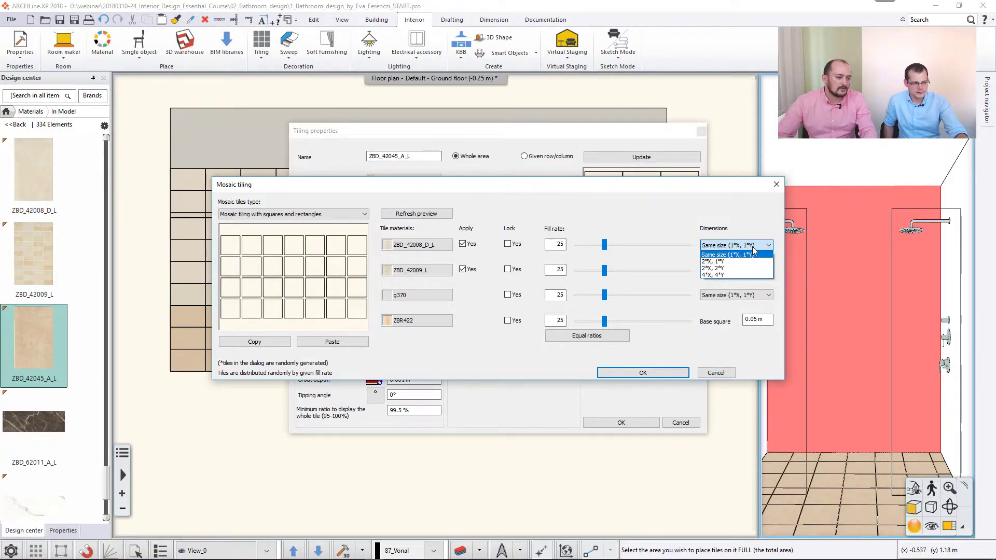
{"action": "left_click", "coordinate": [726, 262]}
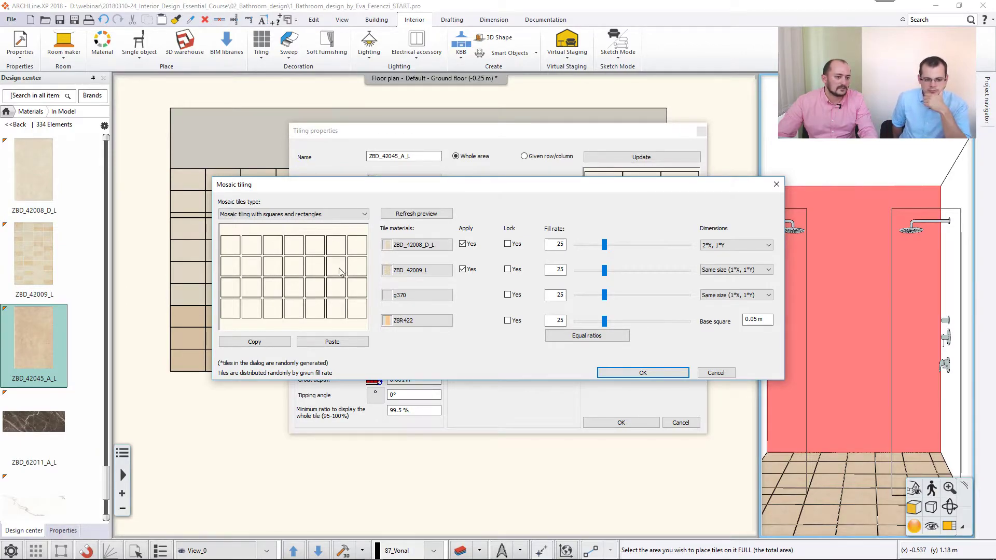
Step: Set the third mosaic tile's dimensions to 2*X, 2*Y and refresh the tiling preview
{"action": "left_click", "coordinate": [416, 213]}
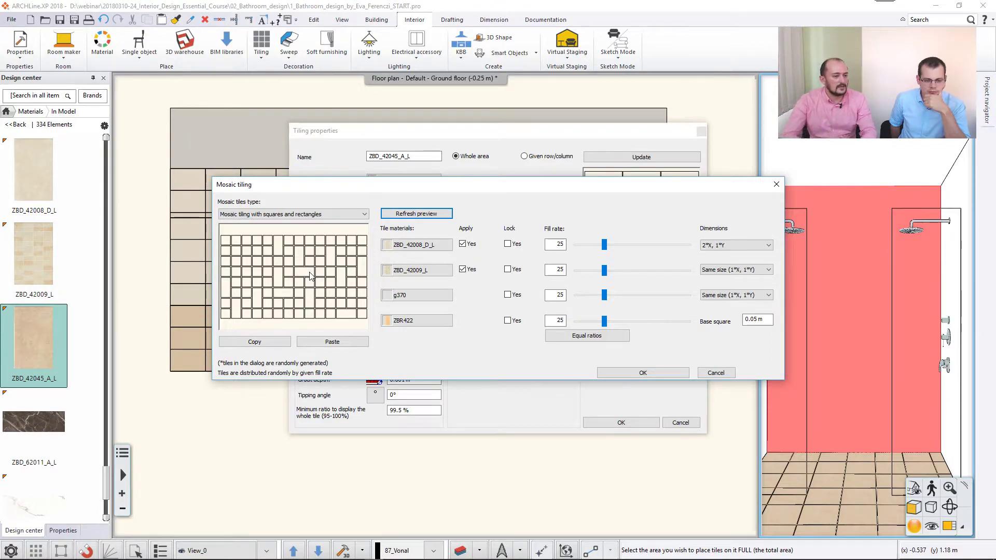
{"action": "left_click", "coordinate": [737, 295]}
{"action": "left_click", "coordinate": [726, 314]}
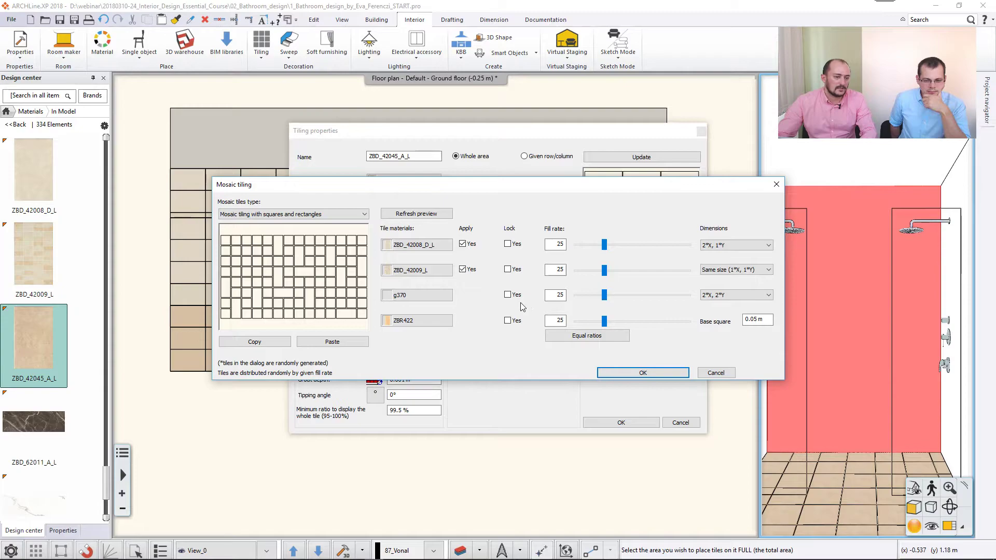
{"action": "left_click", "coordinate": [419, 214]}
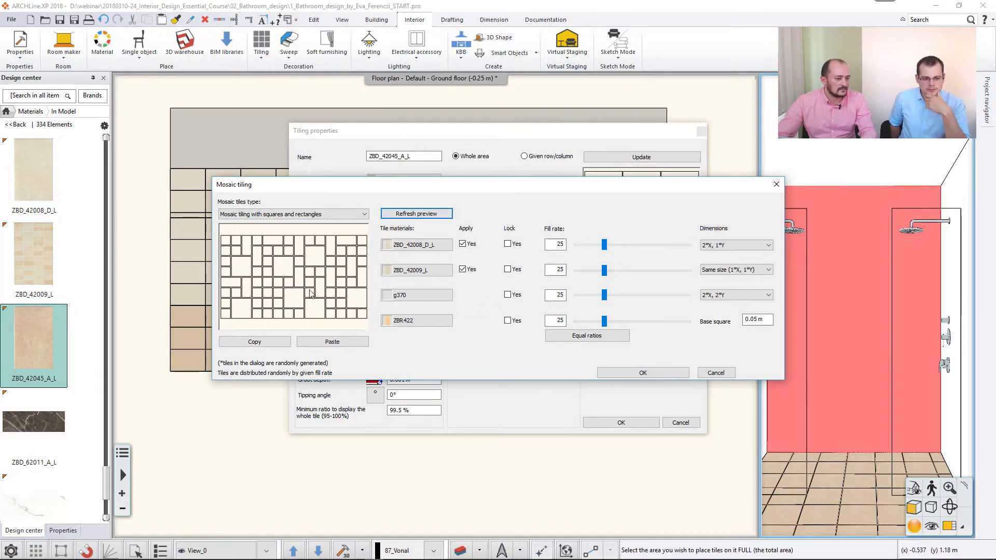
Step: Set the first, second and third mosaic tiles' dimensions to Same size (1*X, 1*Y) and refresh the preview
{"action": "left_click", "coordinate": [737, 270]}
{"action": "left_click", "coordinate": [728, 285]}
{"action": "left_click", "coordinate": [734, 270]}
{"action": "left_click", "coordinate": [733, 279]}
{"action": "left_click", "coordinate": [732, 245]}
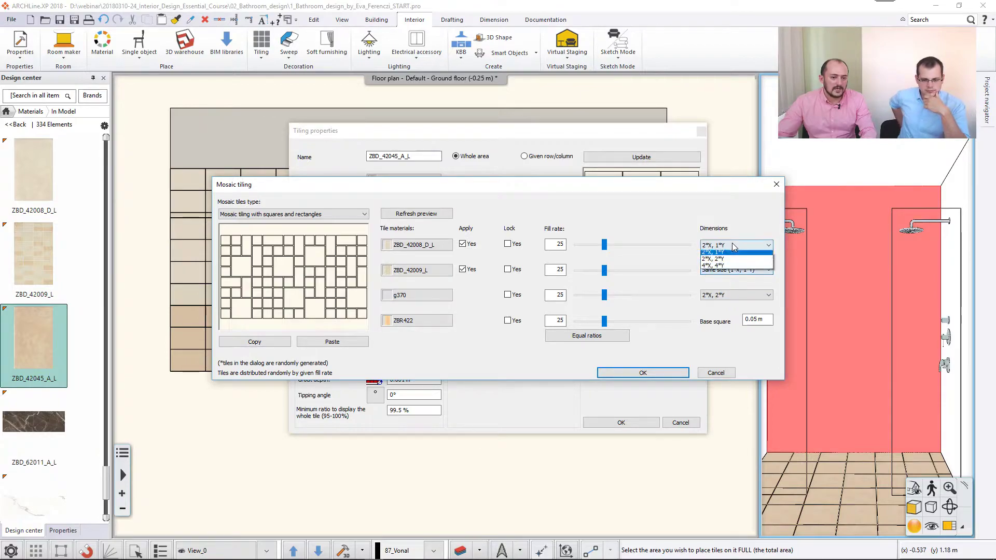
{"action": "left_click", "coordinate": [730, 254]}
{"action": "left_click", "coordinate": [734, 295]}
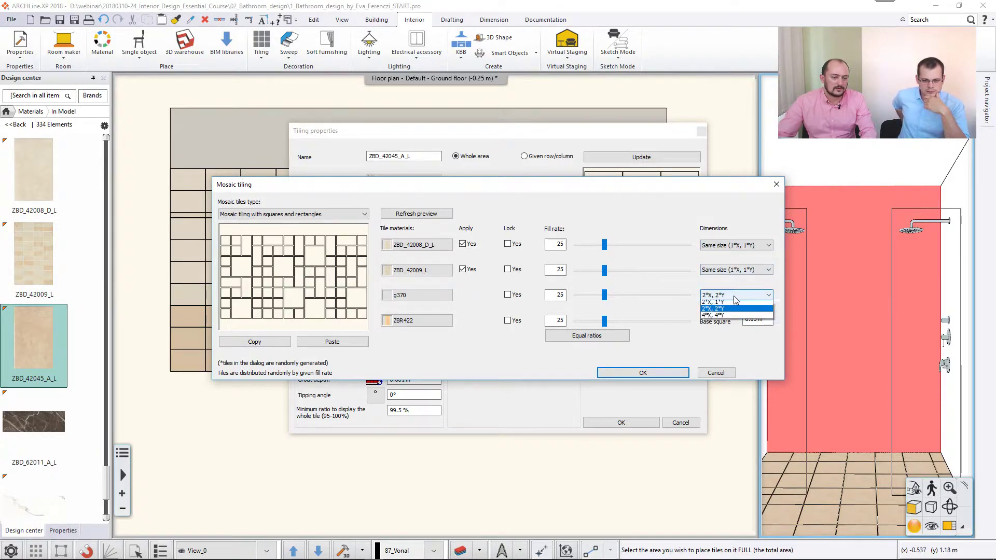
{"action": "left_click", "coordinate": [732, 304]}
{"action": "left_click", "coordinate": [426, 216]}
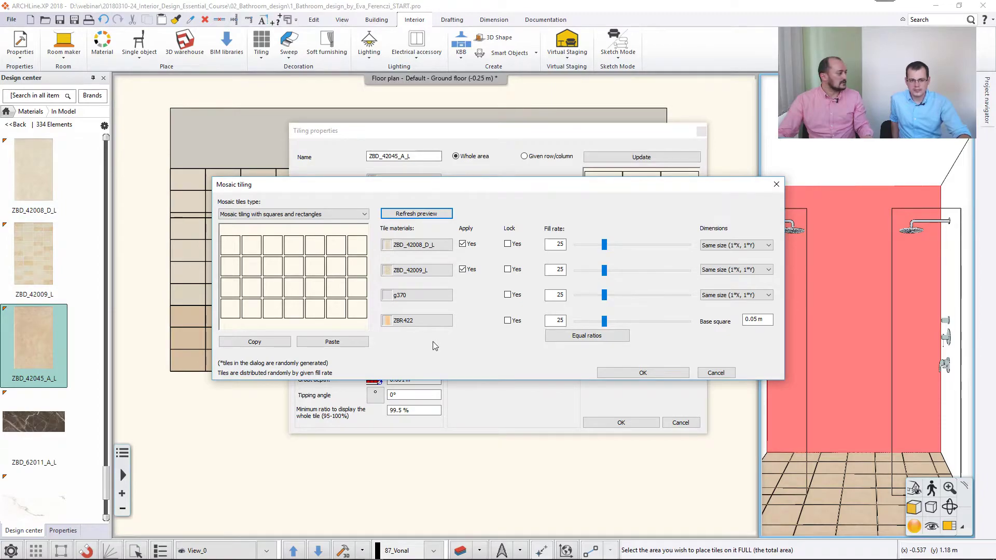
Step: Accept the mosaic tiling settings and tiling properties, and place the mosaic over the whole shower wall
{"action": "left_click", "coordinate": [639, 378]}
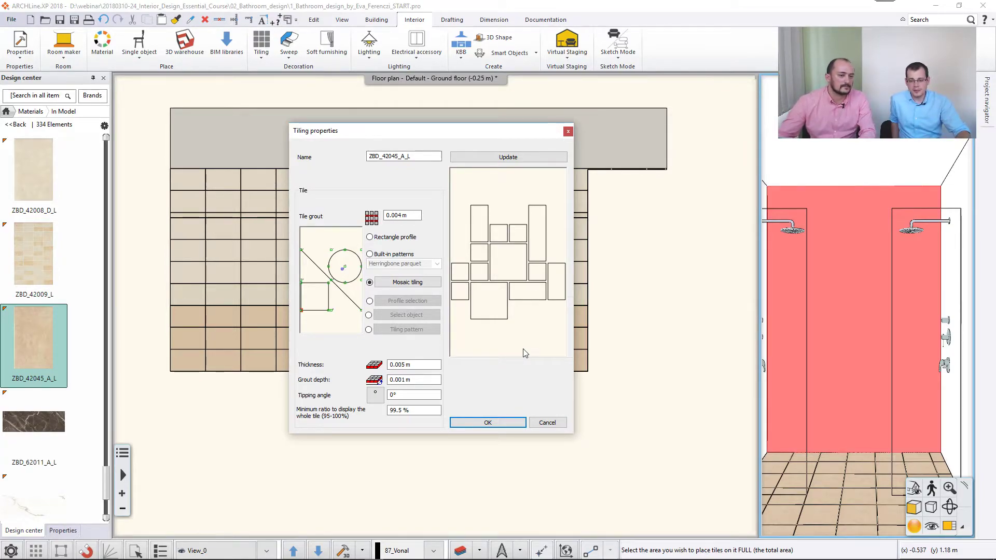
{"action": "left_click", "coordinate": [497, 421]}
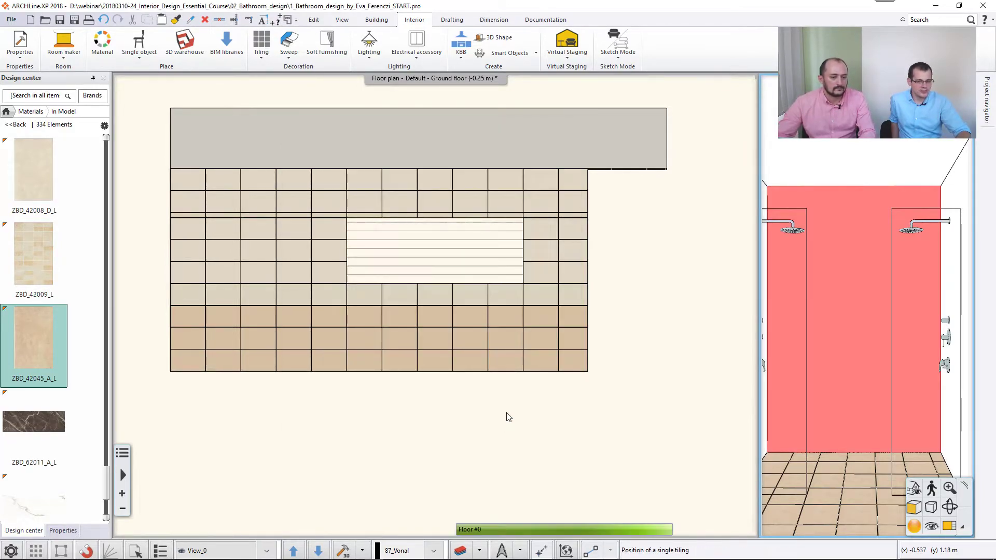
{"action": "left_click", "coordinate": [639, 337]}
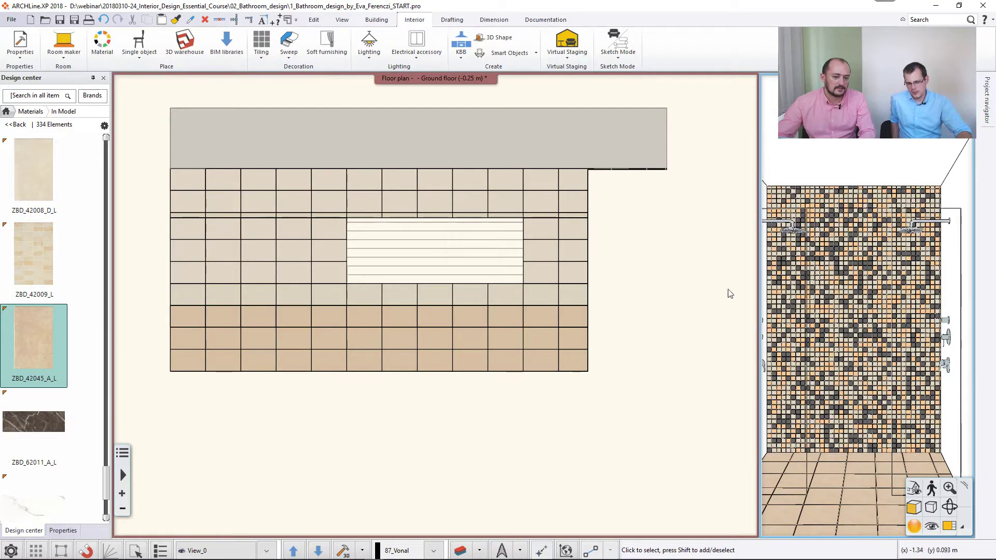
Step: Edit the shower mosaic's background area in the 3D view, lowering its upper edge to the level of the shower heads, and finish the tiling edit
{"action": "left_click", "coordinate": [950, 527]}
{"action": "scroll", "coordinate": [425, 271], "scroll_direction": "up", "scroll_amount": 5}
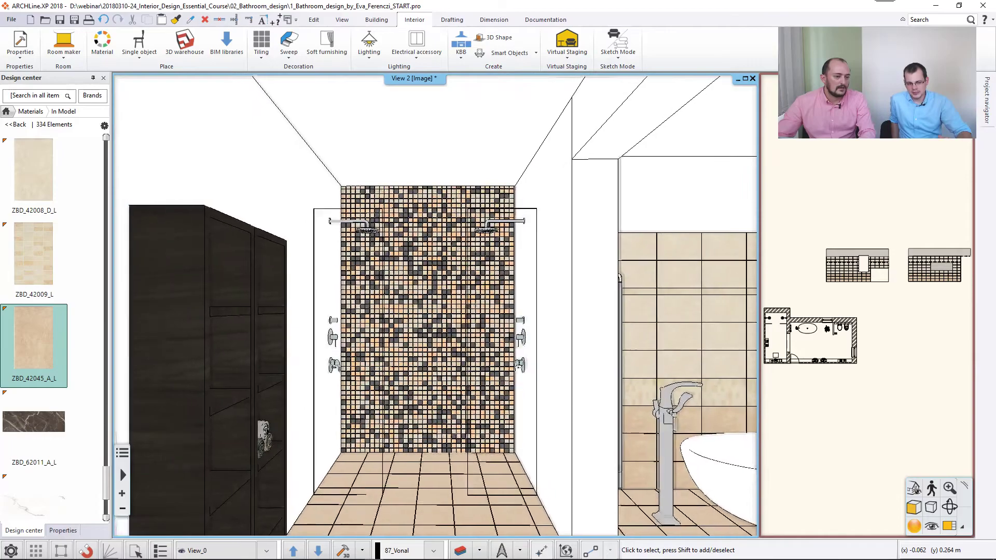
{"action": "right_click", "coordinate": [426, 271]}
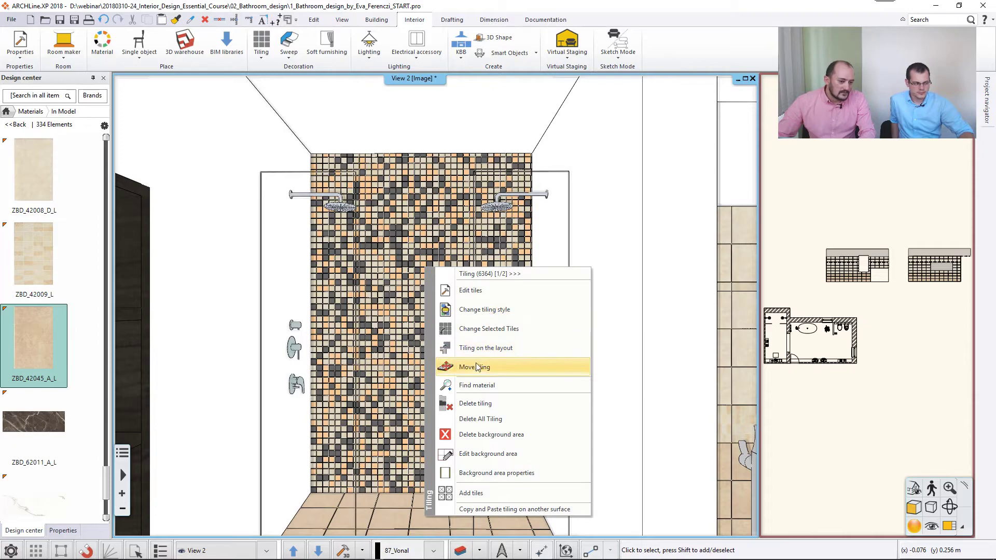
{"action": "left_click", "coordinate": [494, 460]}
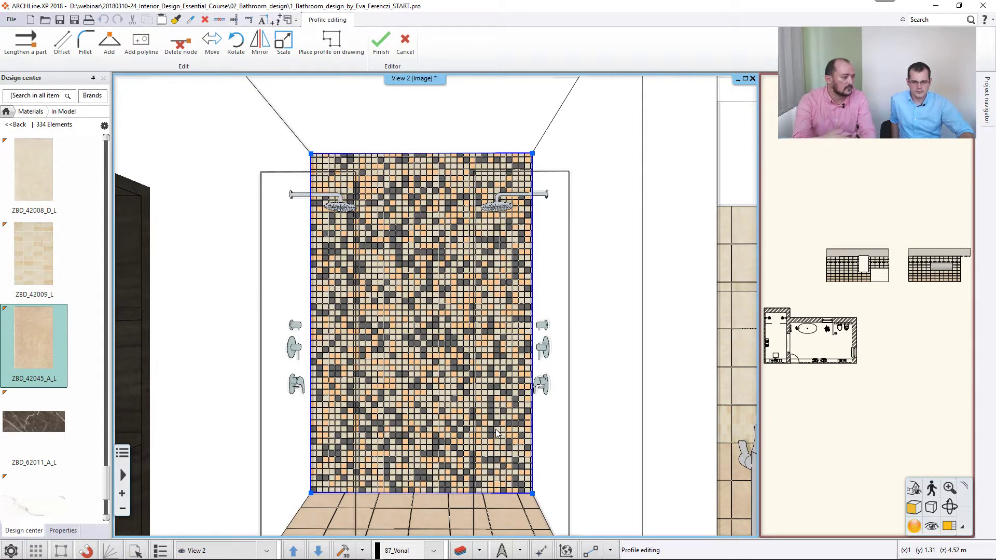
{"action": "right_click", "coordinate": [412, 154]}
{"action": "left_click", "coordinate": [438, 159]}
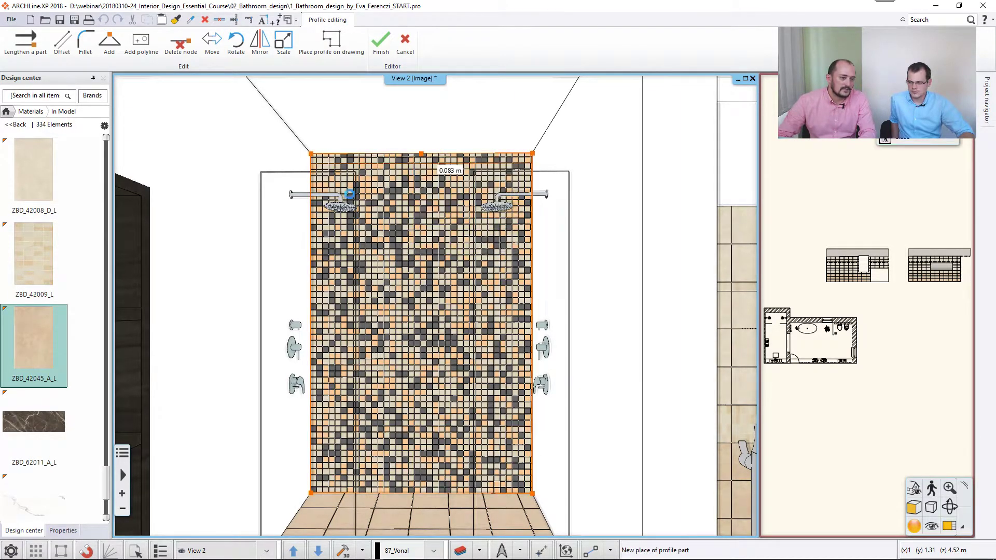
{"action": "left_click", "coordinate": [262, 166]}
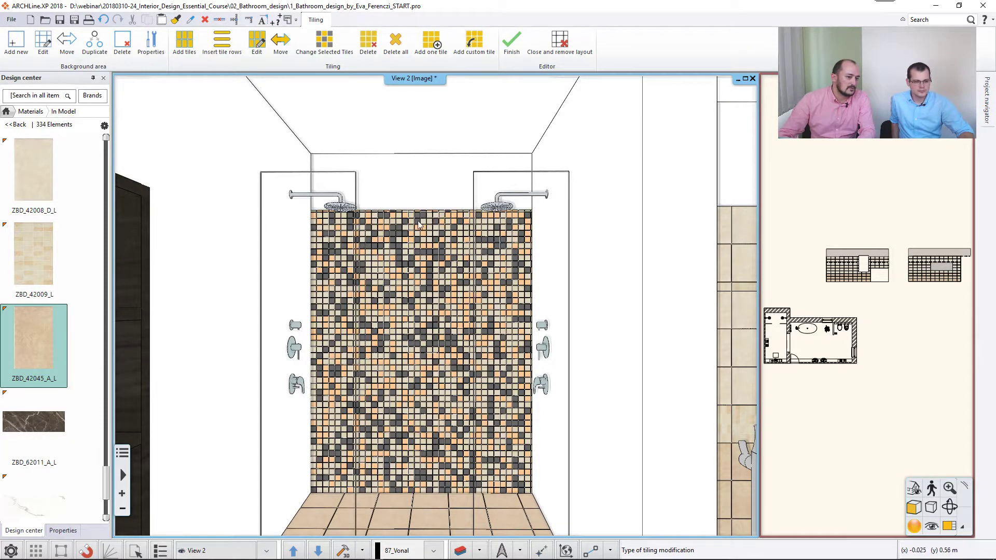
{"action": "left_click", "coordinate": [517, 47]}
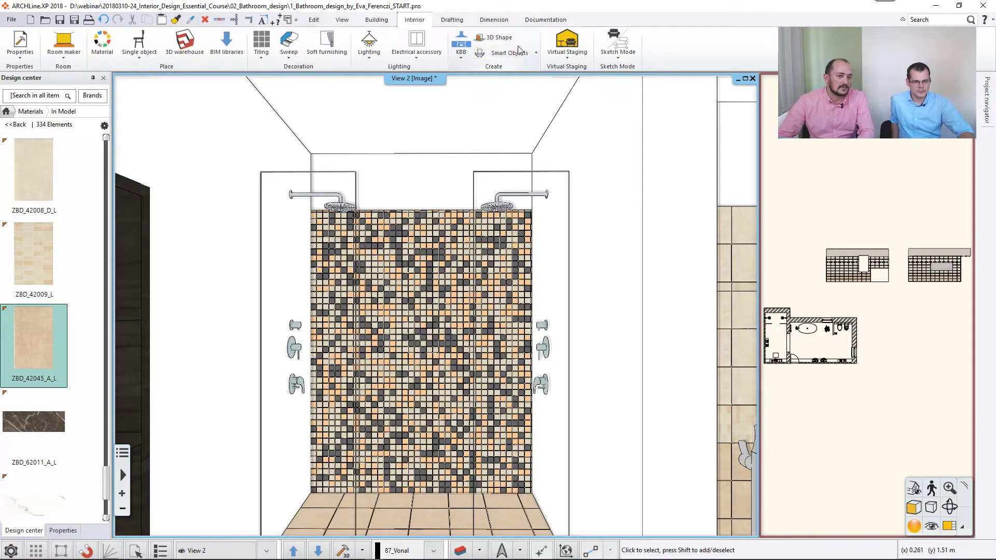
Step: Dismiss the wall tiling options and make the ground floor plan the main view
{"action": "right_click", "coordinate": [740, 250]}
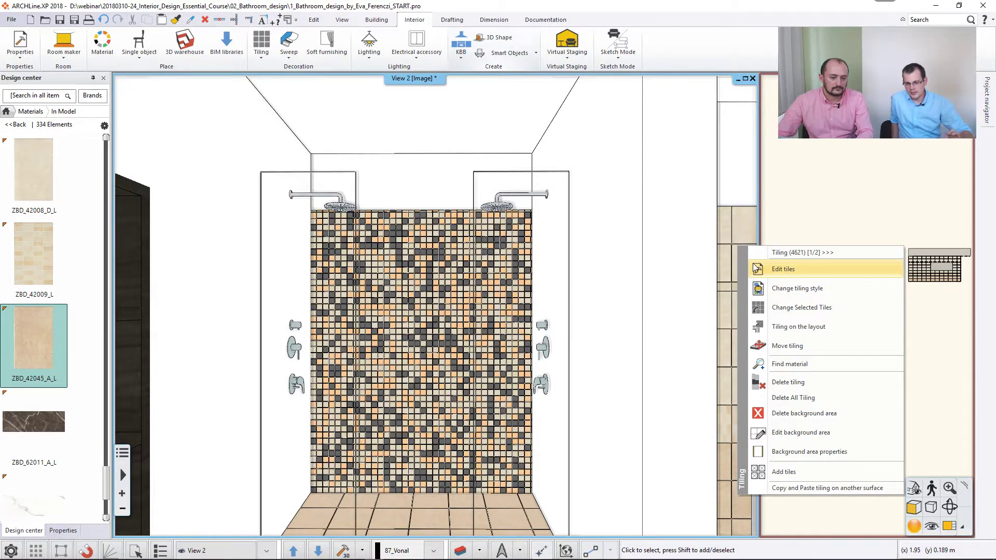
{"action": "right_click", "coordinate": [817, 202]}
{"action": "left_click", "coordinate": [793, 228]}
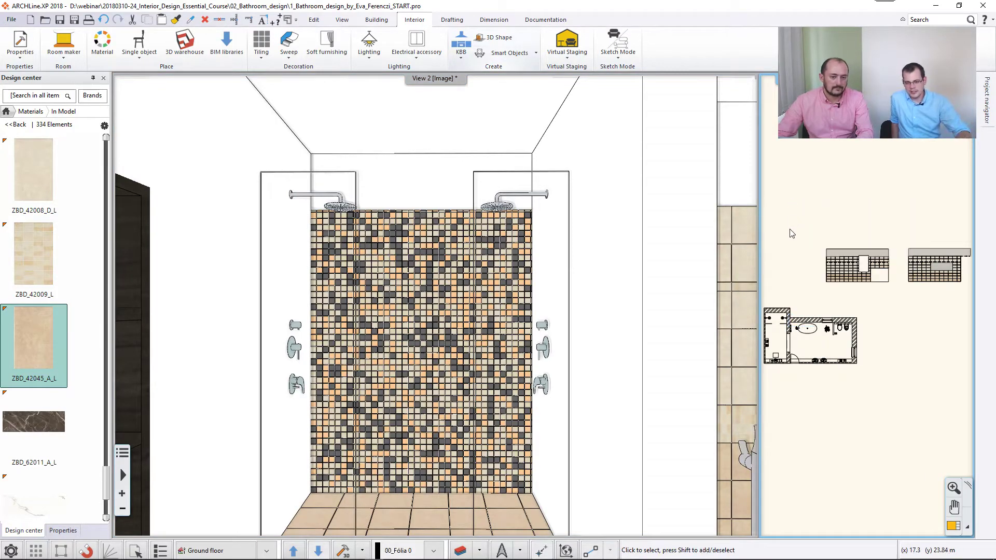
{"action": "left_click", "coordinate": [953, 526]}
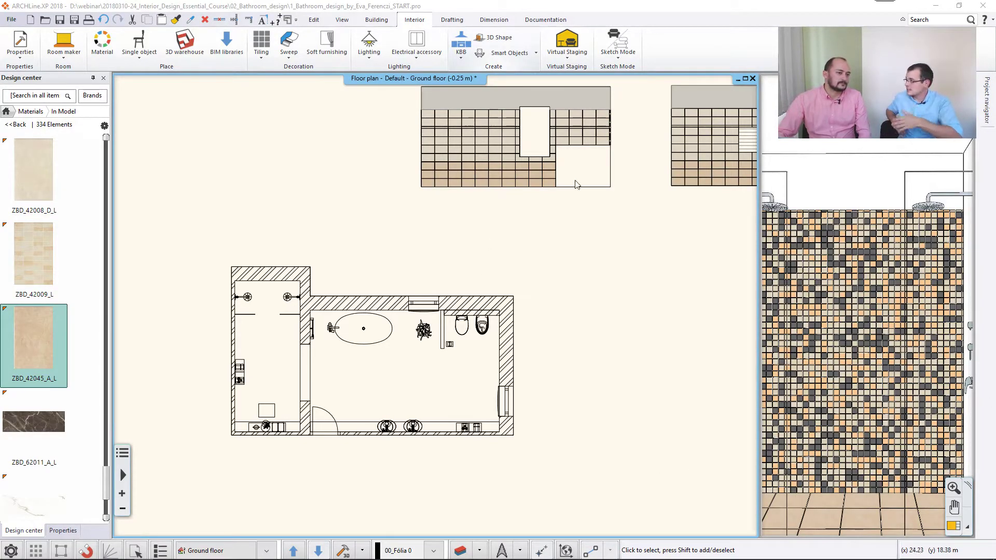
Step: Open the Showroom BIM library and browse Geberit's shower, toilet and washbasin products
{"action": "left_click", "coordinate": [226, 44]}
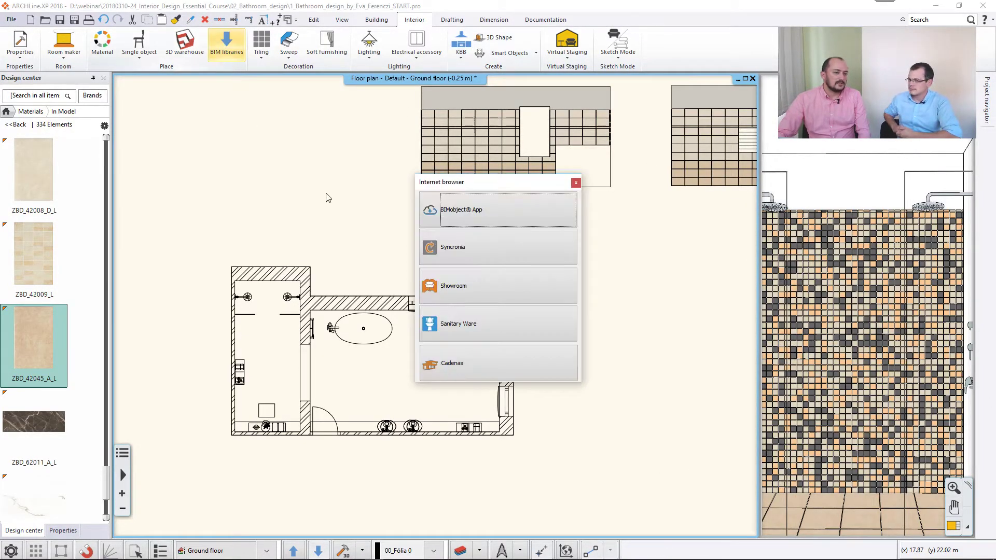
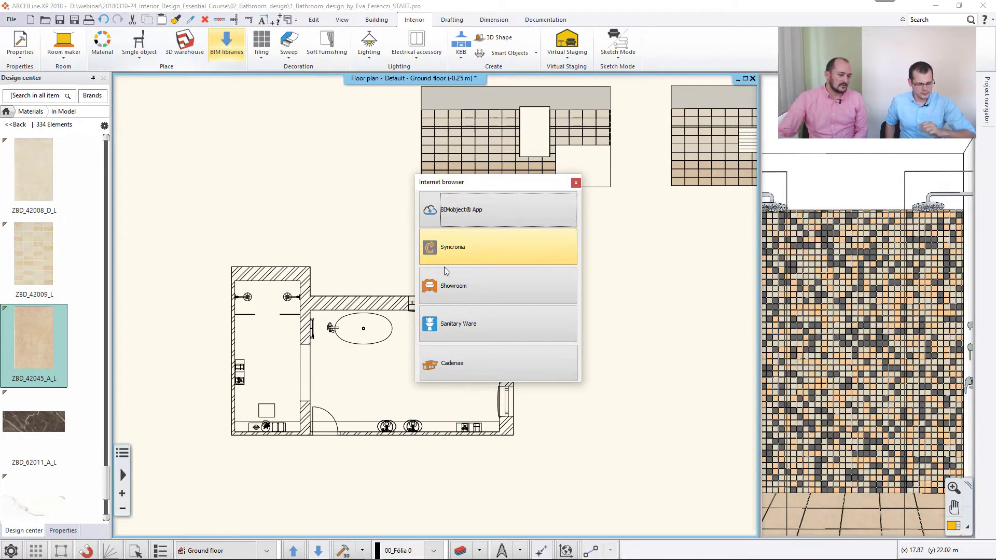
{"action": "left_click", "coordinate": [488, 293]}
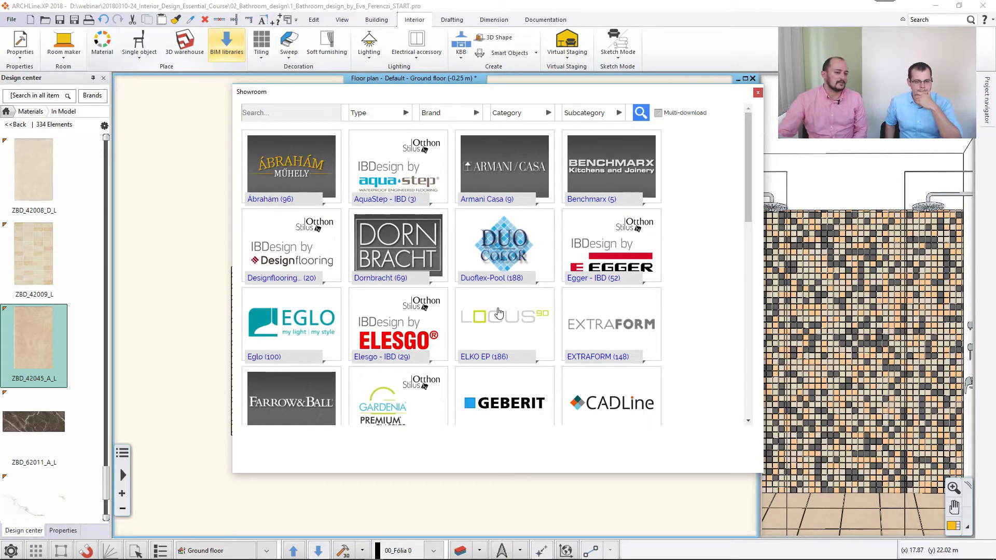
{"action": "scroll", "coordinate": [498, 317], "scroll_direction": "down", "scroll_amount": 2}
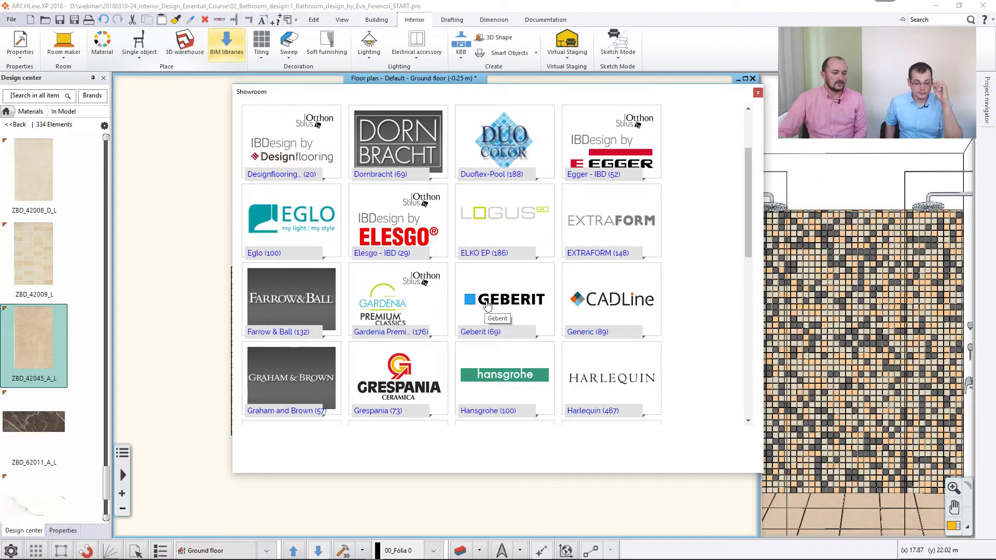
{"action": "left_click", "coordinate": [488, 305]}
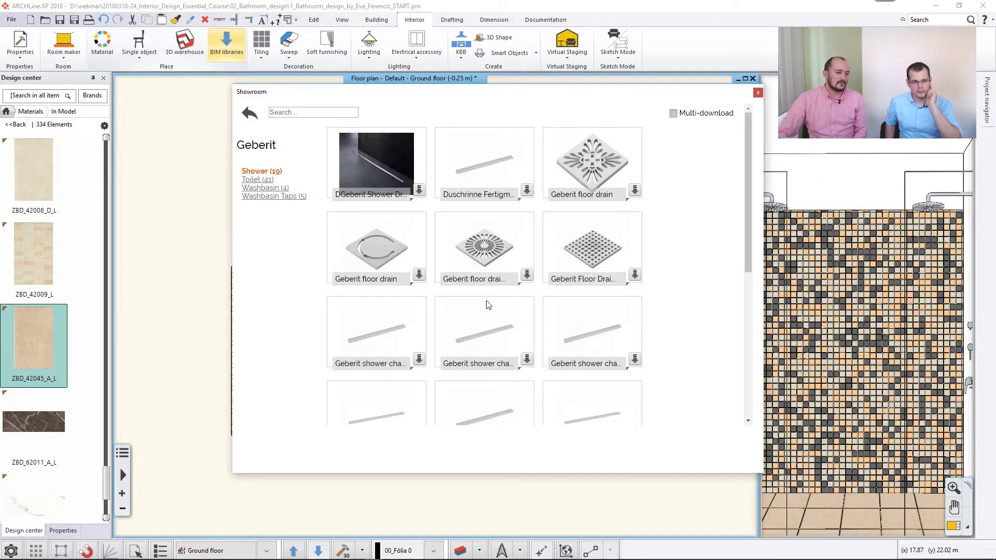
{"action": "left_click", "coordinate": [258, 180]}
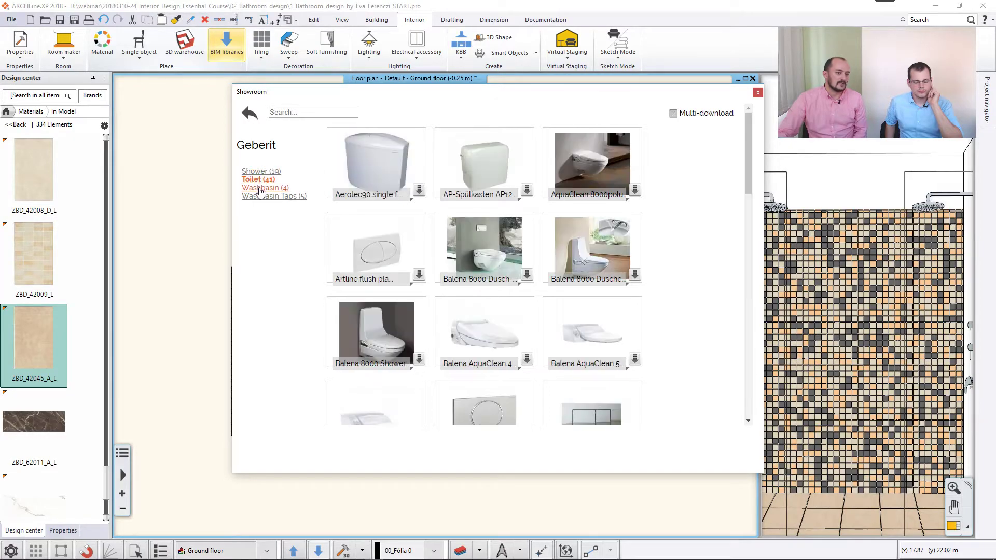
{"action": "left_click", "coordinate": [260, 188]}
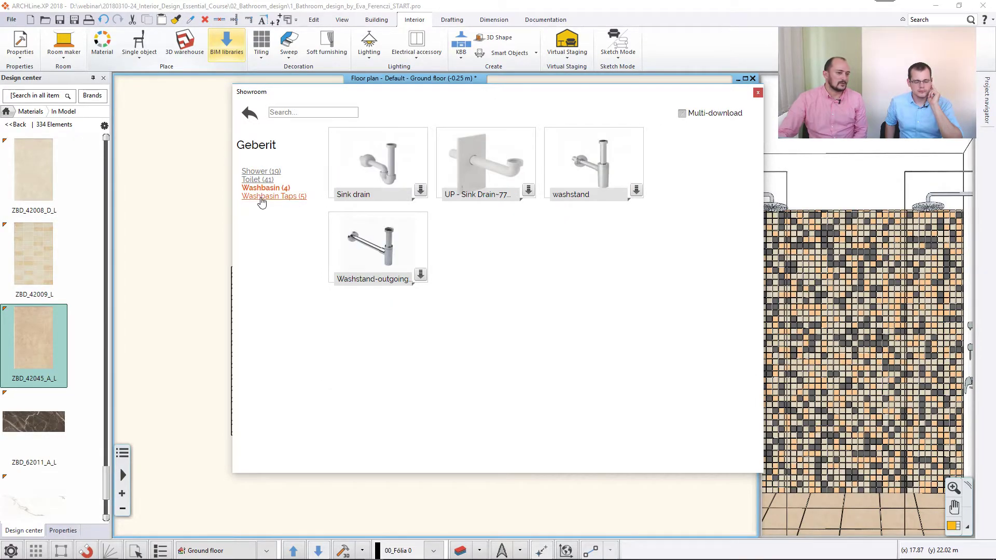
Step: Return to Geberit's toilets and try to download the AquaClean 8000polus, Komplettanlage, UP model
{"action": "left_click", "coordinate": [259, 179]}
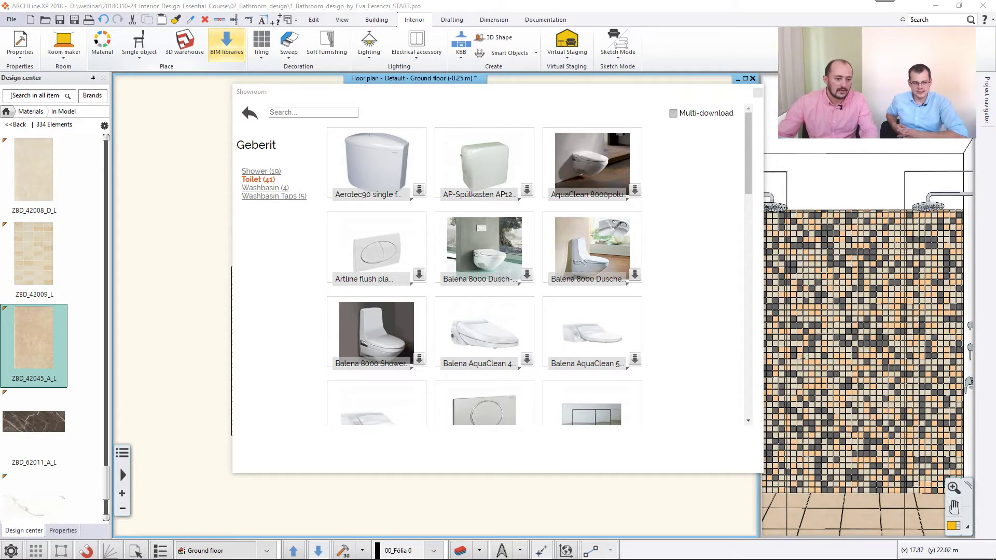
{"action": "scroll", "coordinate": [505, 330], "scroll_direction": "down", "scroll_amount": 3}
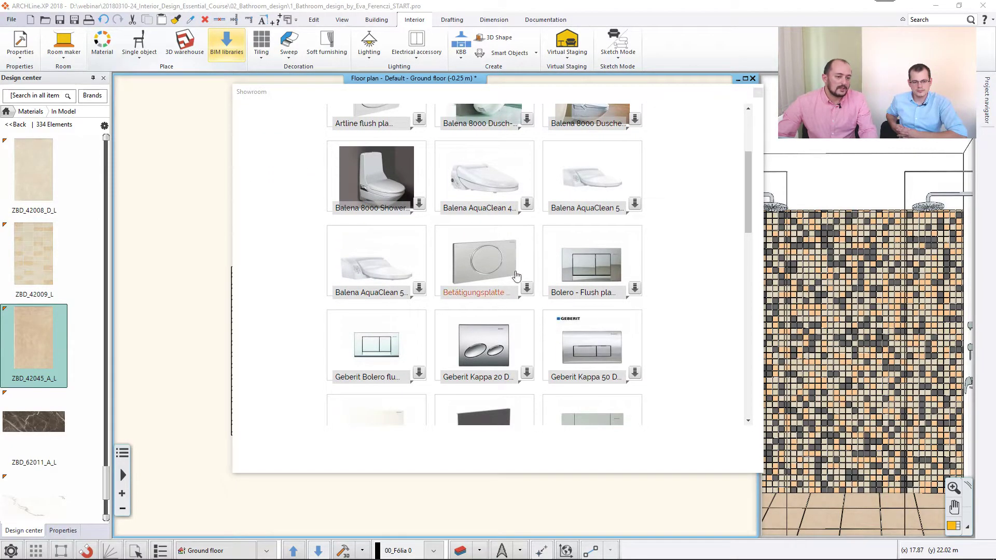
{"action": "scroll", "coordinate": [492, 208], "scroll_direction": "up", "scroll_amount": 3}
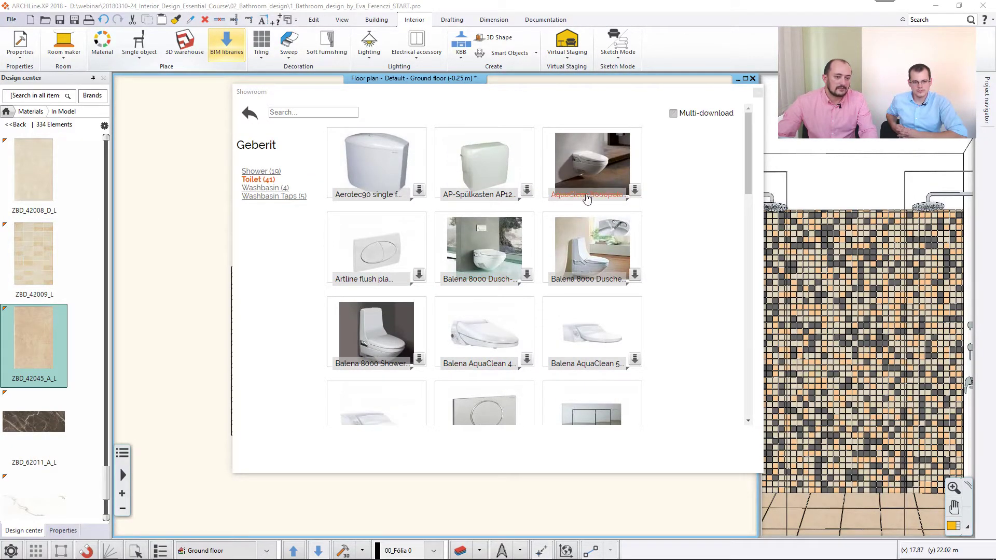
{"action": "left_click", "coordinate": [602, 172]}
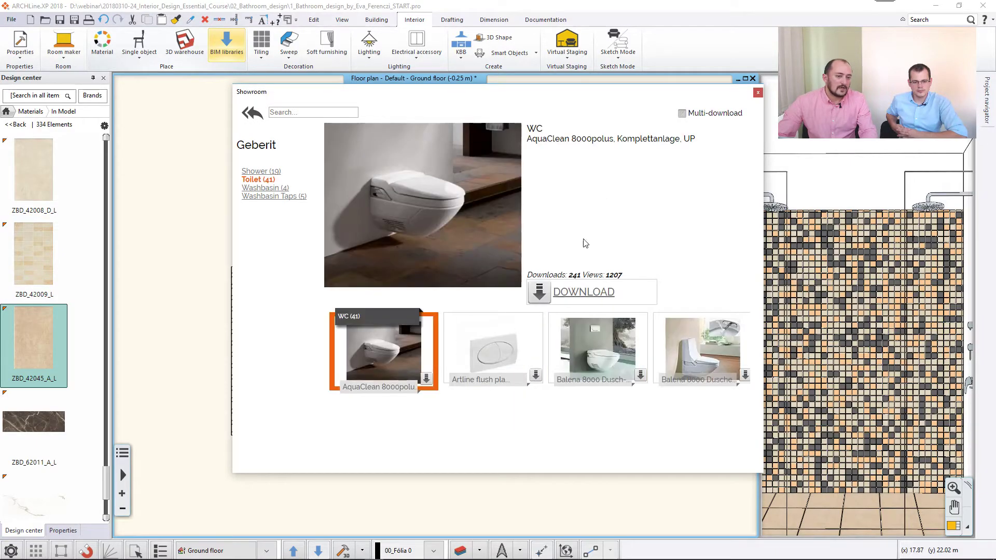
{"action": "left_click", "coordinate": [571, 292]}
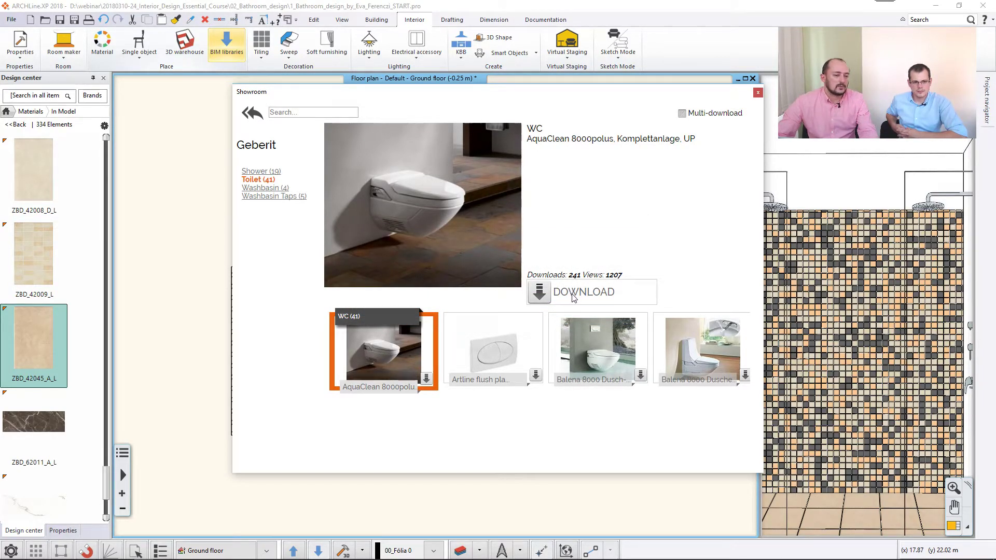
{"action": "left_click", "coordinate": [573, 294]}
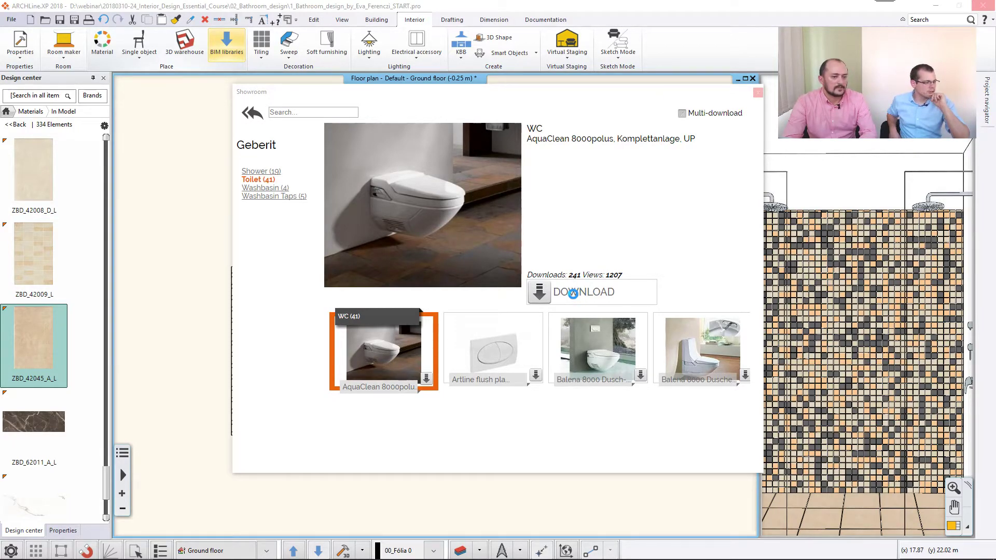
Step: Force the unresponsive program to close, restart ARCHLine.XP 2018 and decline installing the latest updates
{"action": "left_click", "coordinate": [758, 93]}
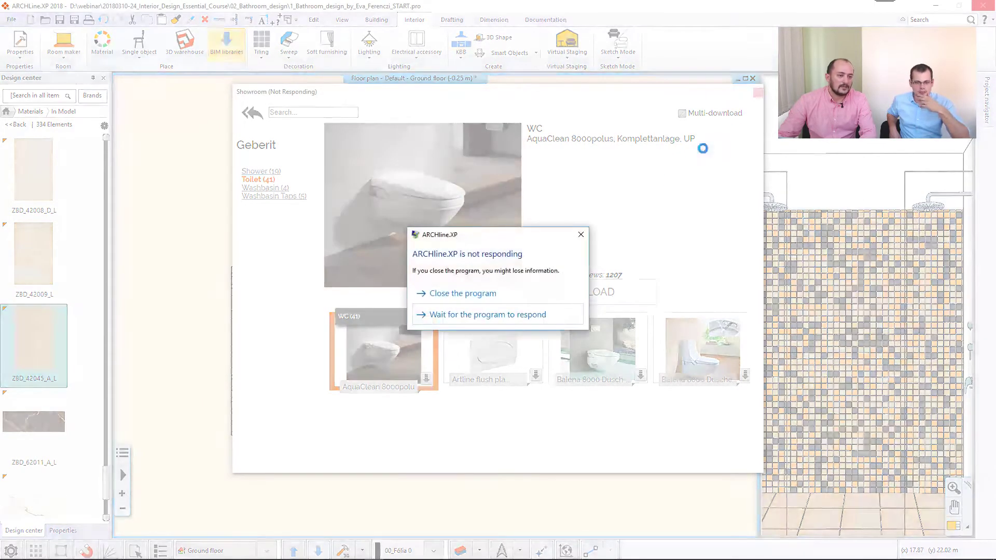
{"action": "left_click", "coordinate": [481, 292]}
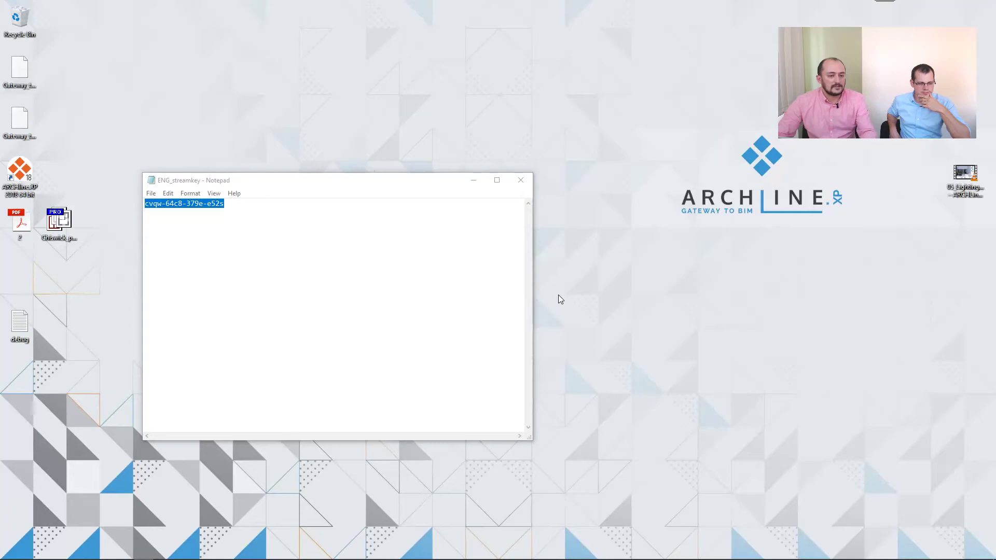
{"action": "double_click", "coordinate": [21, 172]}
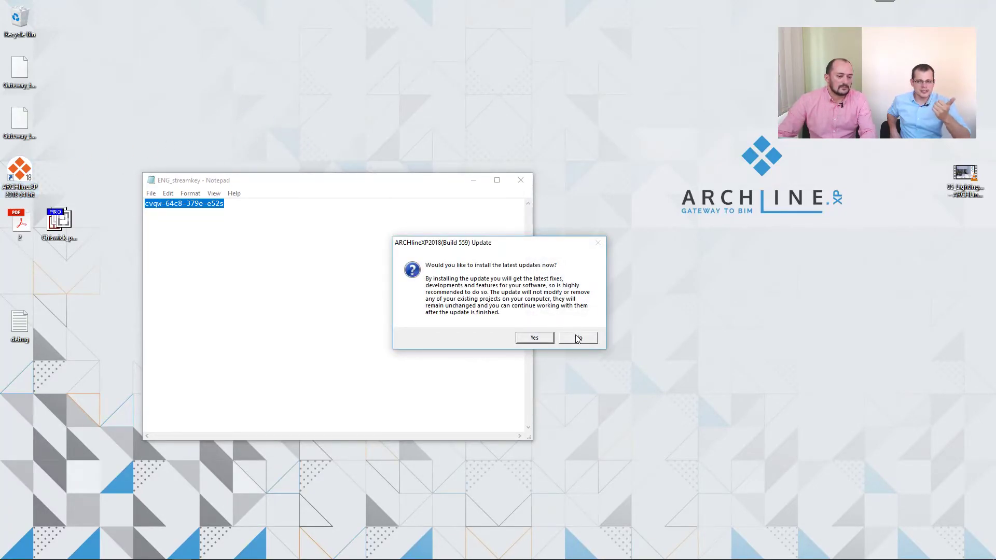
{"action": "left_click", "coordinate": [578, 338]}
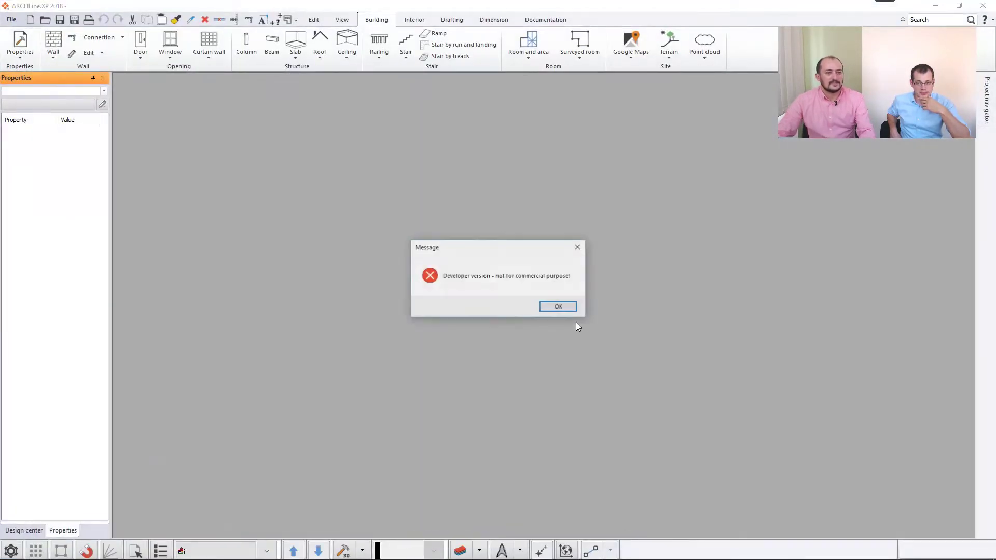
Step: Dismiss the startup and recovery messages and regenerate the recovered bathroom project's 3D model
{"action": "left_click", "coordinate": [557, 307]}
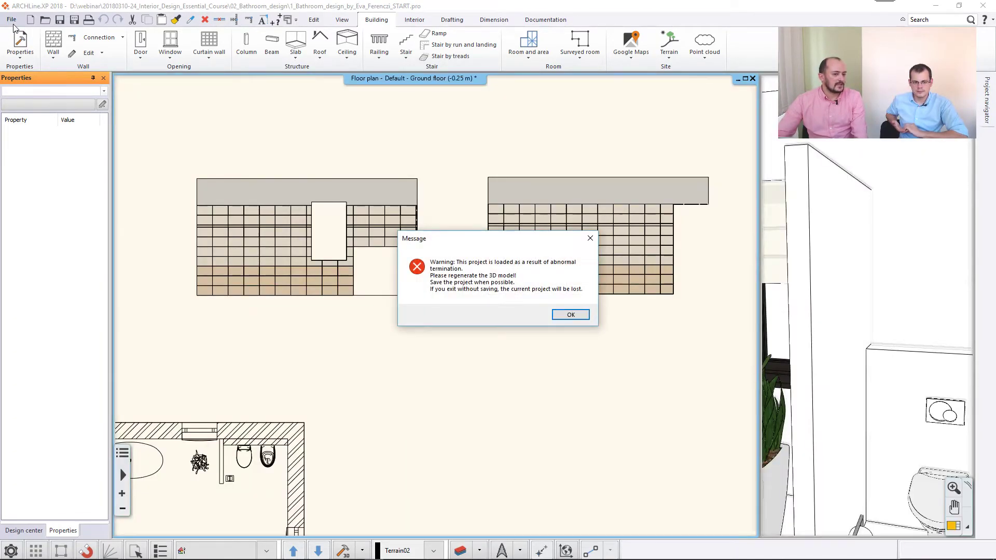
{"action": "left_click", "coordinate": [571, 315]}
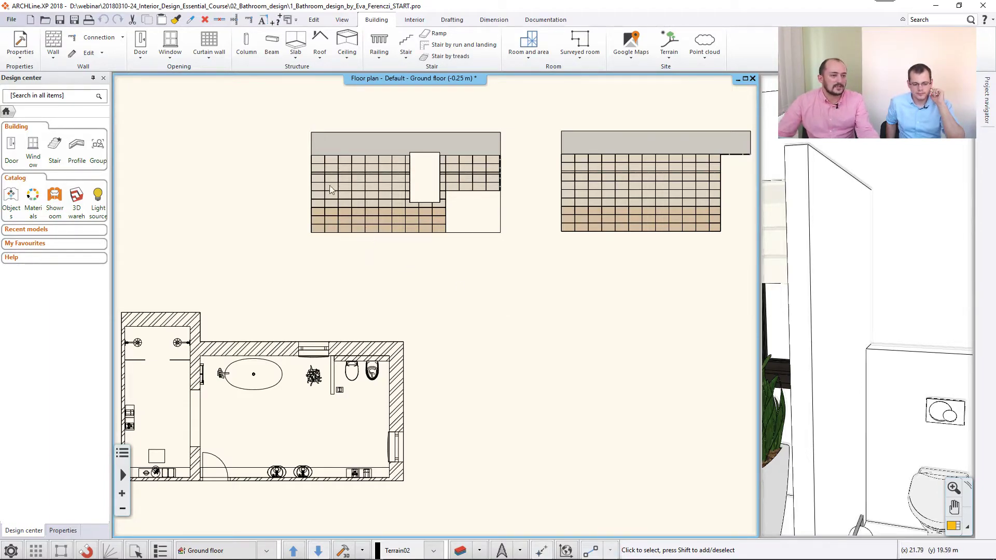
{"action": "middle_click_drag", "start_coordinate": [292, 253], "coordinate": [409, 215]}
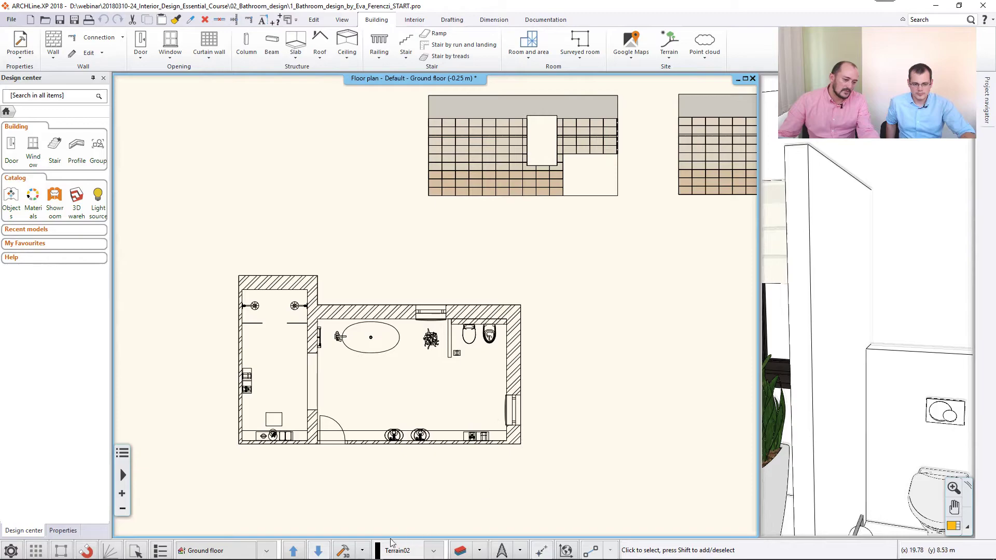
{"action": "left_click", "coordinate": [343, 551]}
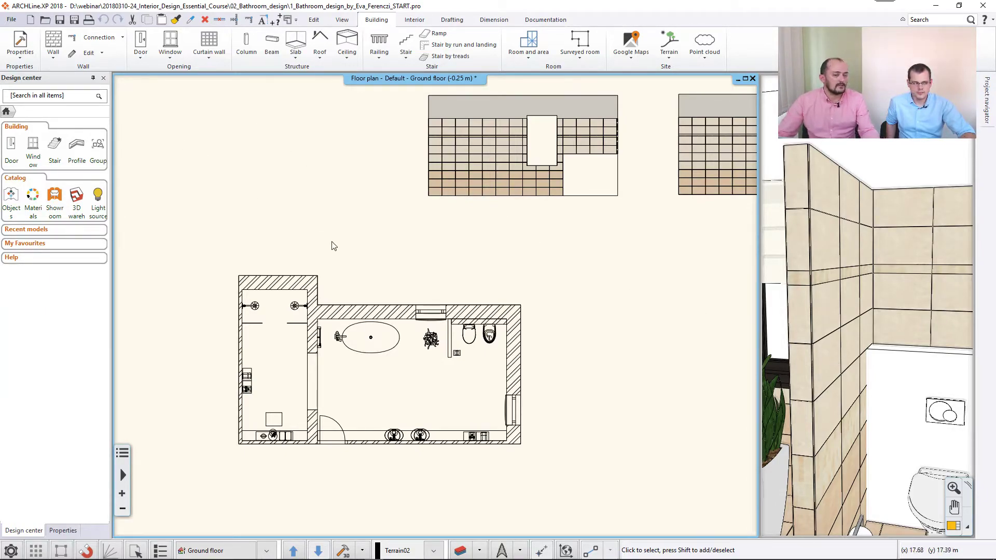
{"action": "middle_click_drag", "start_coordinate": [353, 307], "coordinate": [371, 282]}
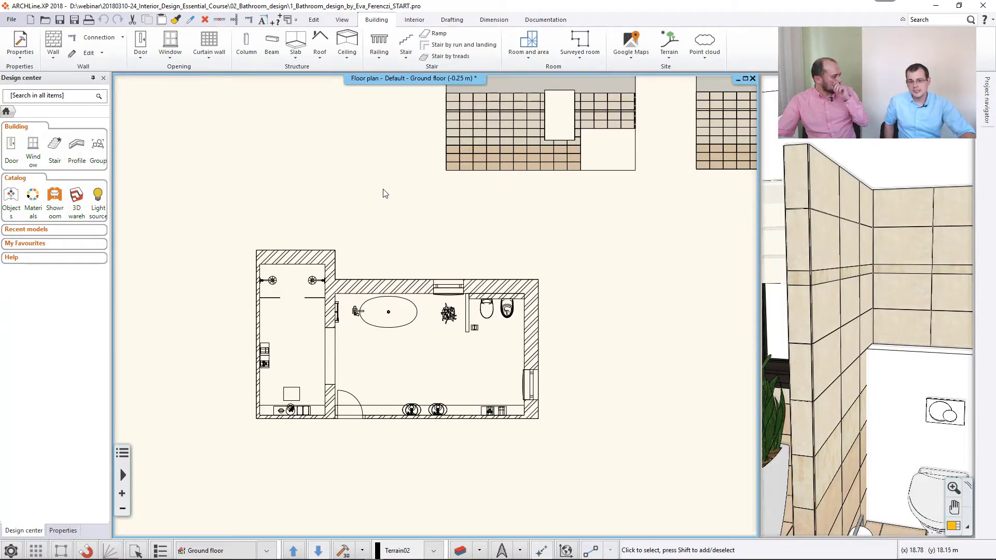
Step: Start placing a lamp and browse the Ceiling Lights in the object library
{"action": "left_click", "coordinate": [411, 21]}
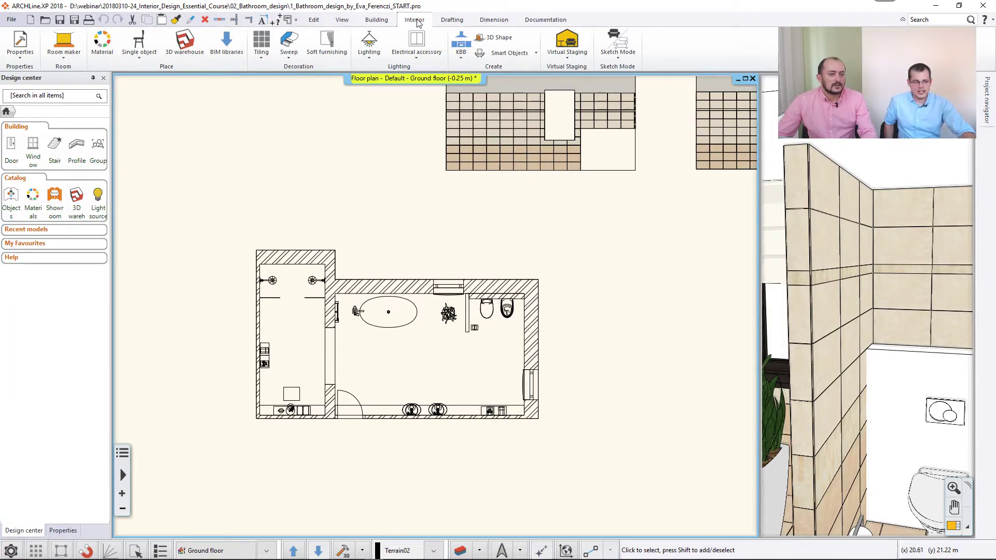
{"action": "left_click", "coordinate": [369, 45]}
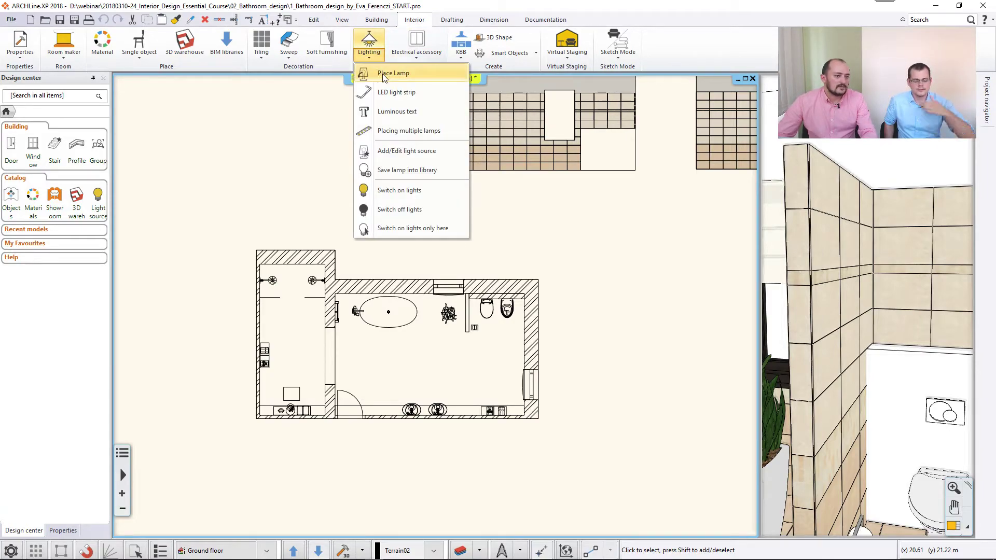
{"action": "left_click", "coordinate": [385, 77]}
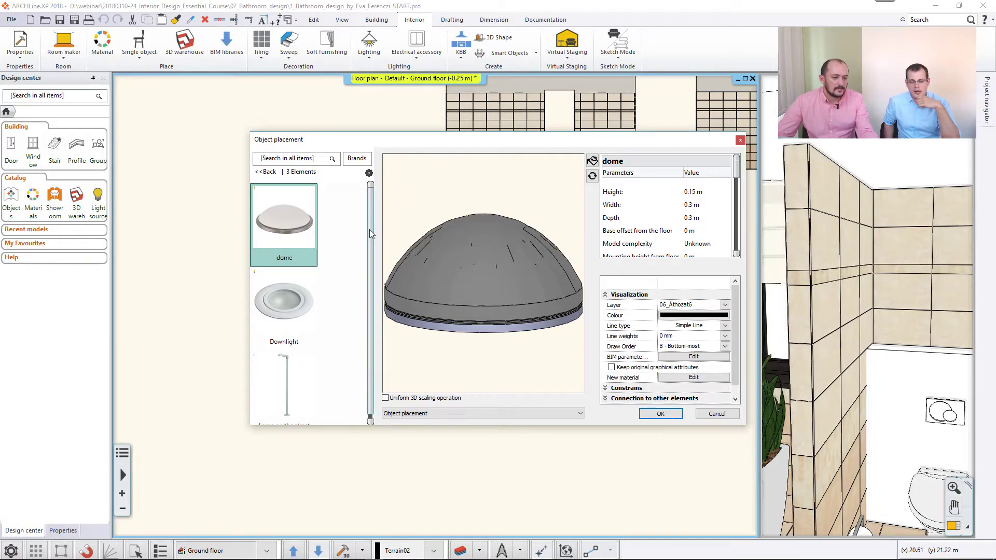
{"action": "left_click_drag", "start_coordinate": [370, 229], "coordinate": [370, 245]}
{"action": "scroll", "coordinate": [372, 254], "scroll_direction": "up", "scroll_amount": 3}
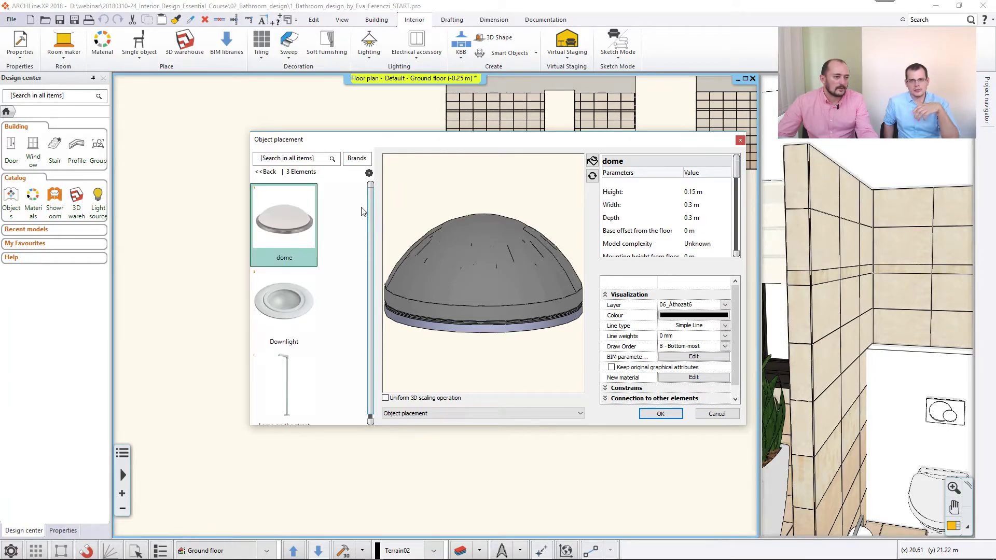
{"action": "left_click", "coordinate": [267, 173]}
{"action": "scroll", "coordinate": [312, 338], "scroll_direction": "down", "scroll_amount": 1}
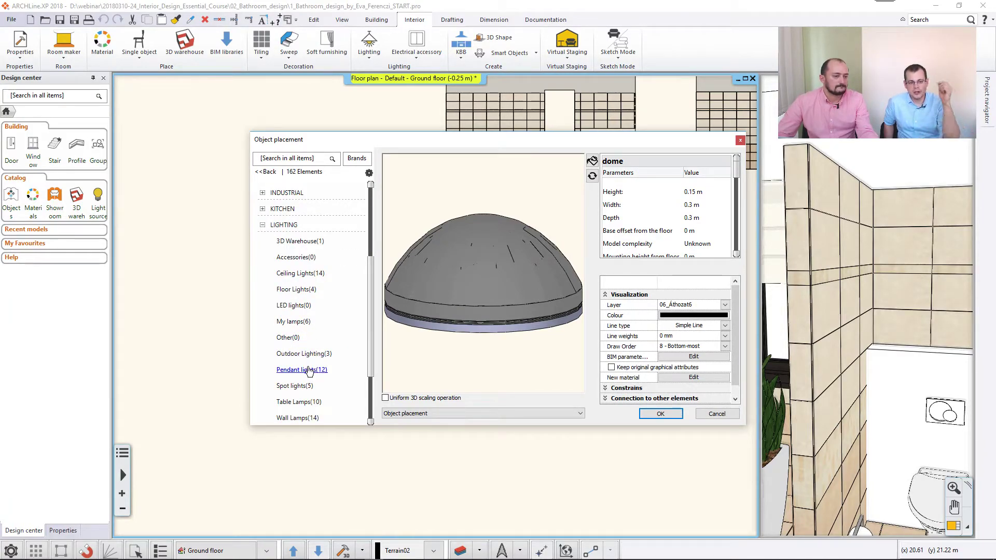
{"action": "left_click", "coordinate": [300, 274]}
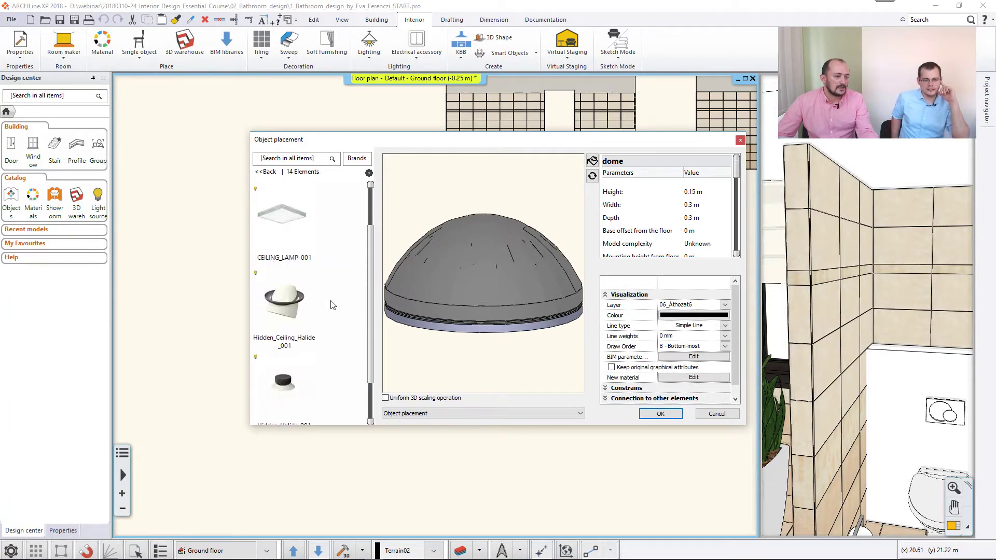
{"action": "scroll", "coordinate": [332, 305], "scroll_direction": "down", "scroll_amount": 3}
{"action": "scroll", "coordinate": [333, 305], "scroll_direction": "up", "scroll_amount": 5}
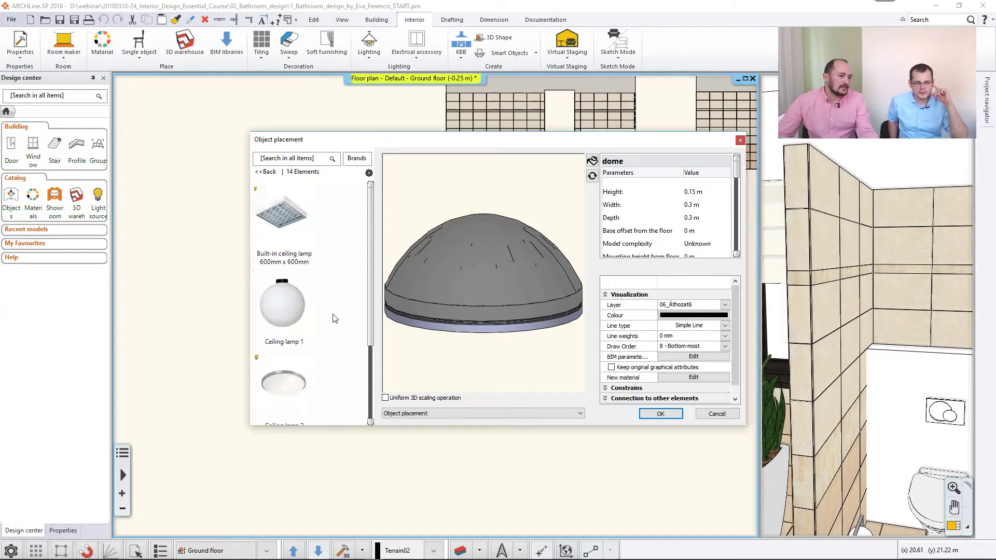
Step: Place the SPOT-5000-10000 spot light in the main bathroom near the door, with a base offset of 2.6 m from the floor
{"action": "left_click", "coordinate": [266, 172]}
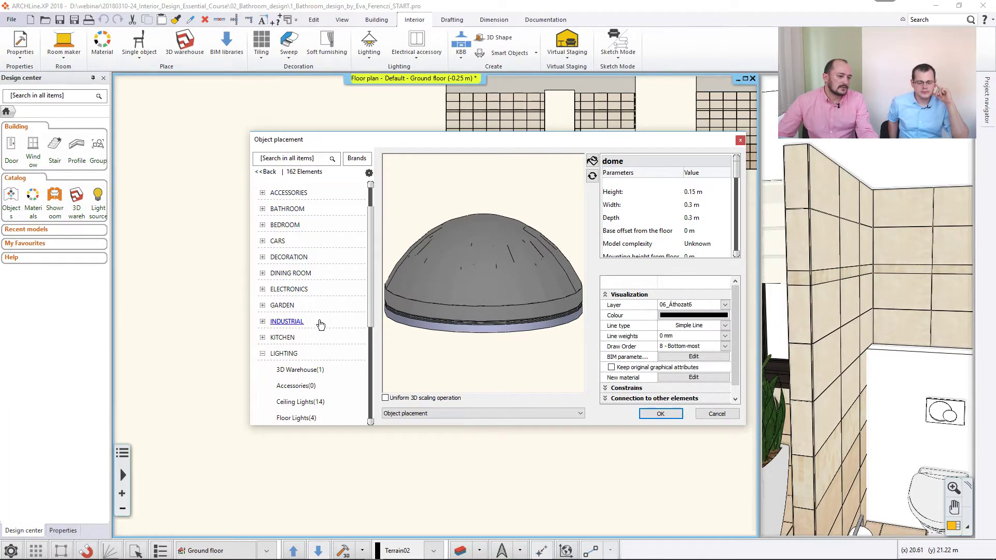
{"action": "scroll", "coordinate": [318, 327], "scroll_direction": "down", "scroll_amount": 3}
{"action": "left_click", "coordinate": [309, 370]}
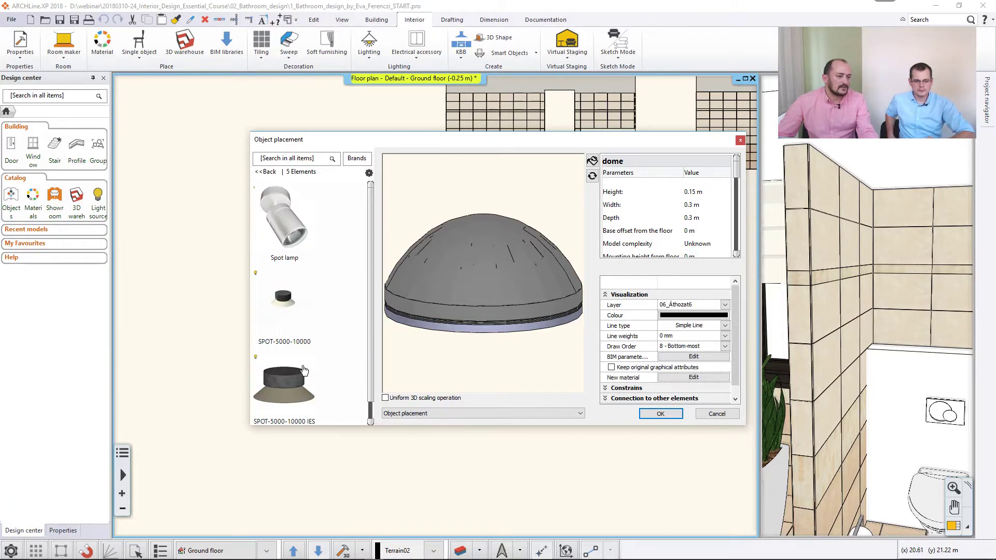
{"action": "scroll", "coordinate": [304, 285], "scroll_direction": "down", "scroll_amount": 2}
{"action": "left_click", "coordinate": [285, 306]}
{"action": "left_click", "coordinate": [692, 230]}
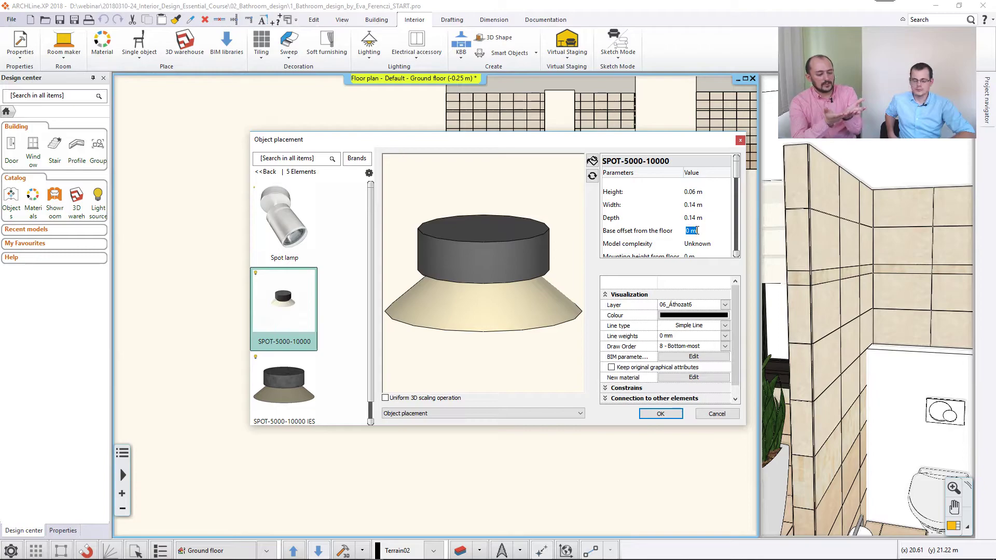
{"action": "type", "text": "2"}
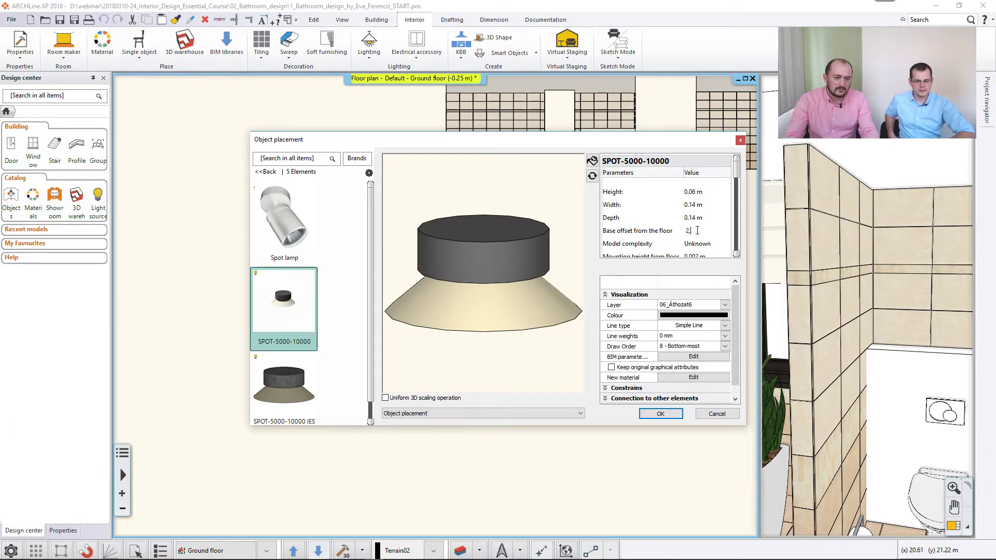
{"action": "type", "text": ",6"}
{"action": "key", "text": "Return"}
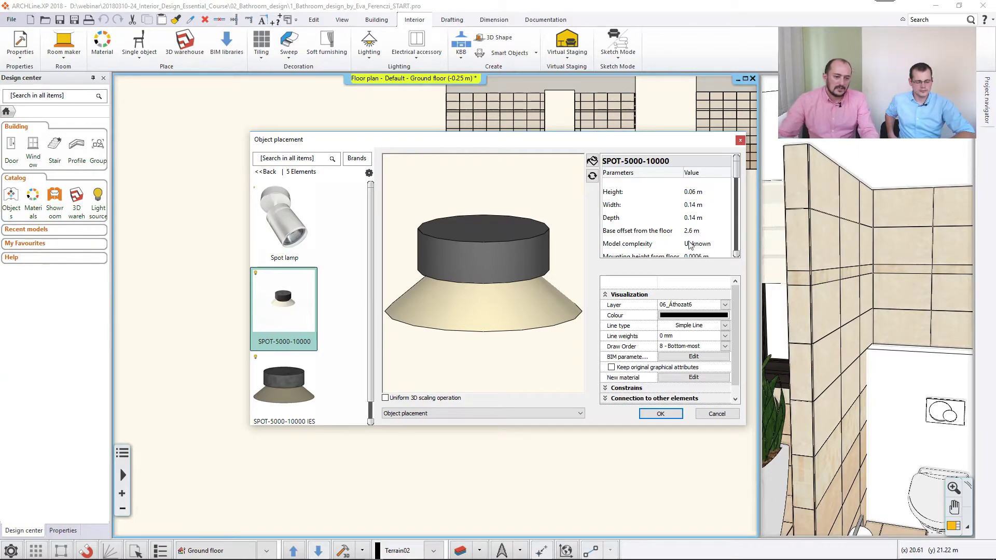
{"action": "left_click", "coordinate": [662, 414]}
{"action": "scroll", "coordinate": [381, 381], "scroll_direction": "up", "scroll_amount": 2}
{"action": "left_click", "coordinate": [376, 363]}
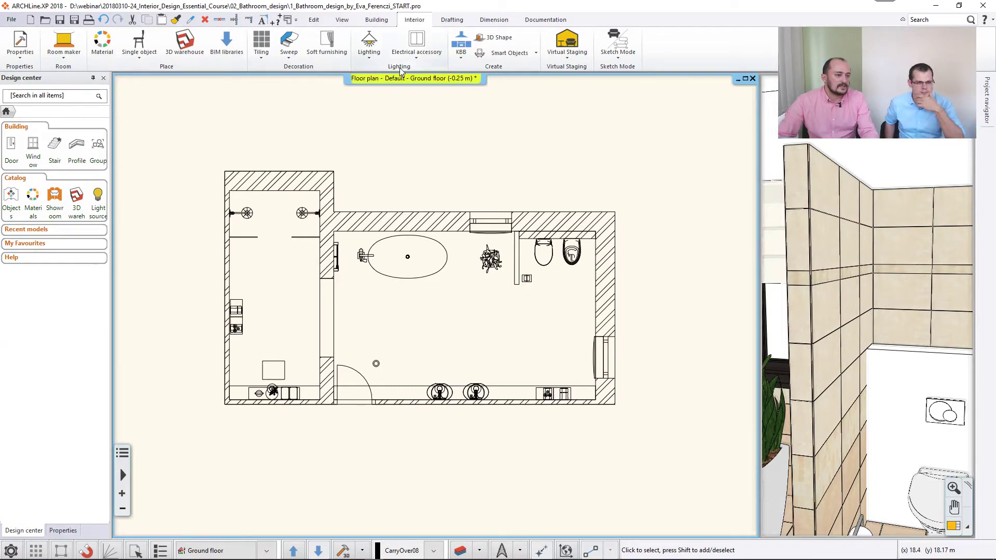
Step: Array the spot light horizontally along the washbasin side, making a row of seven lamps over a distance of 3.8 m
{"action": "left_click", "coordinate": [314, 20]}
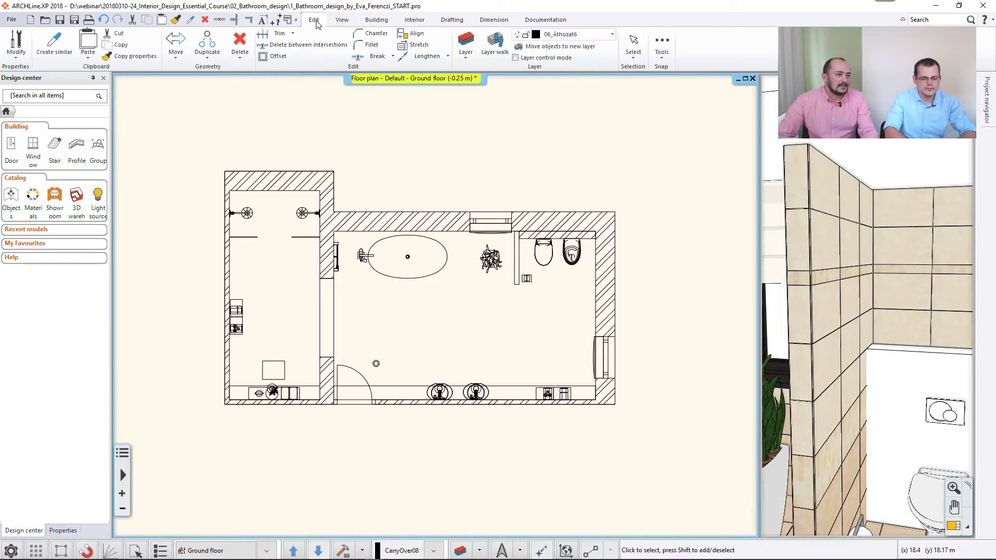
{"action": "left_click", "coordinate": [208, 54]}
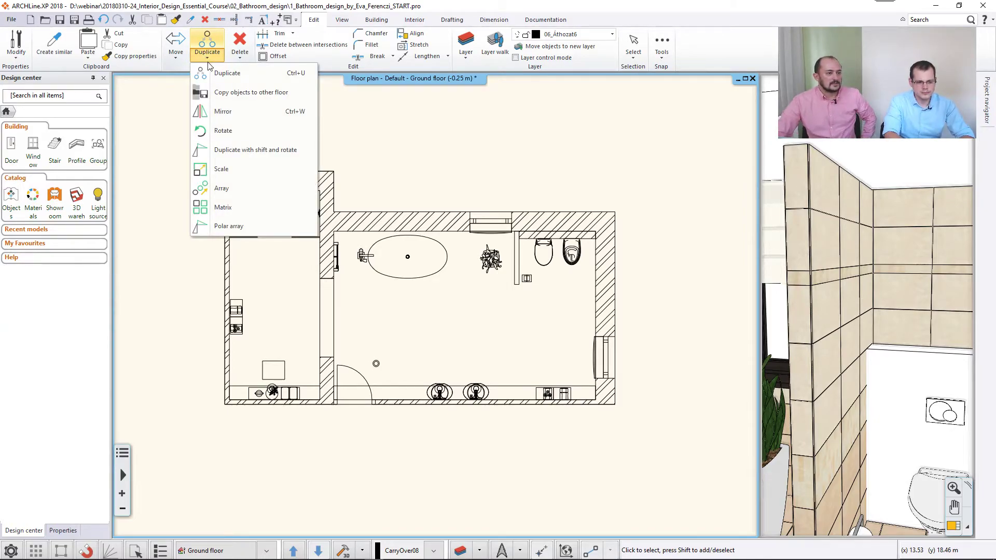
{"action": "left_click", "coordinate": [232, 194]}
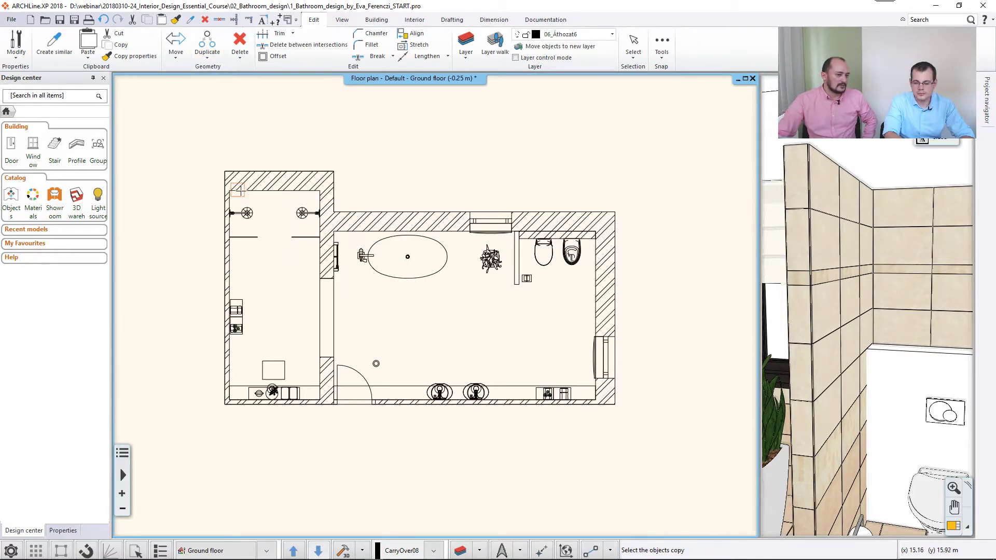
{"action": "left_click", "coordinate": [378, 363]}
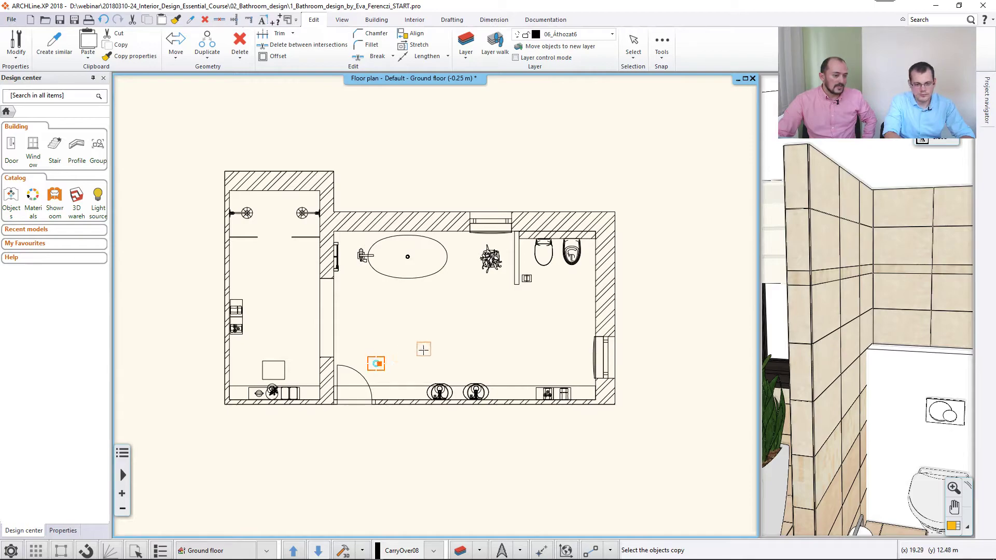
{"action": "right_click", "coordinate": [468, 339]}
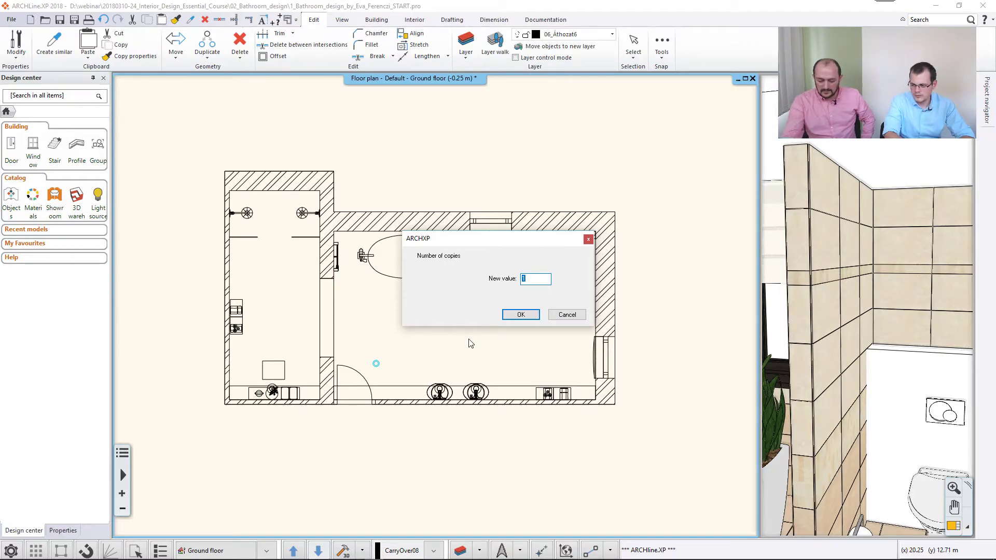
{"action": "key", "text": "Return"}
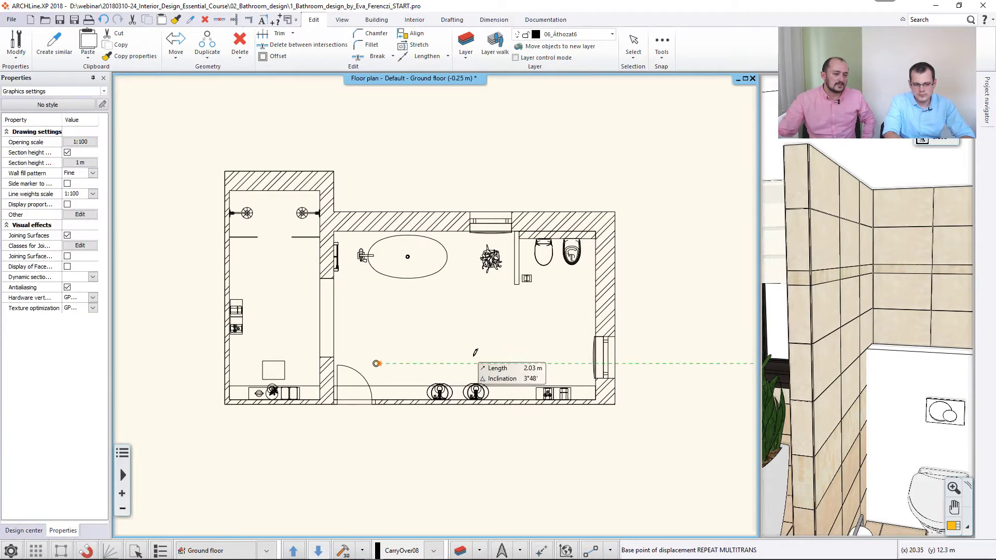
{"action": "scroll", "coordinate": [452, 363], "scroll_direction": "up", "scroll_amount": 2}
{"action": "left_click", "coordinate": [350, 347]}
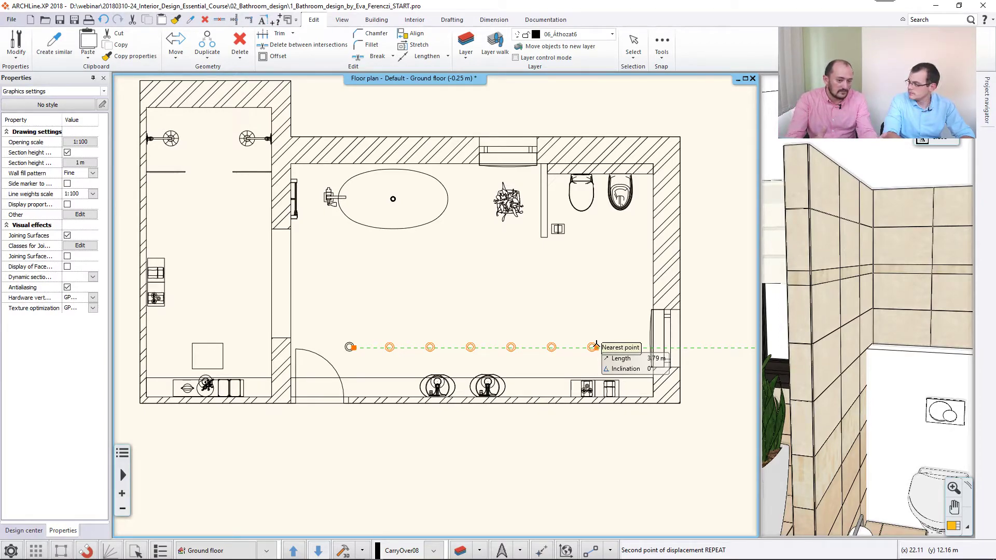
{"action": "scroll", "coordinate": [596, 345], "scroll_direction": "up", "scroll_amount": 1}
{"action": "type", "text": "3,8"}
{"action": "key", "text": "Return"}
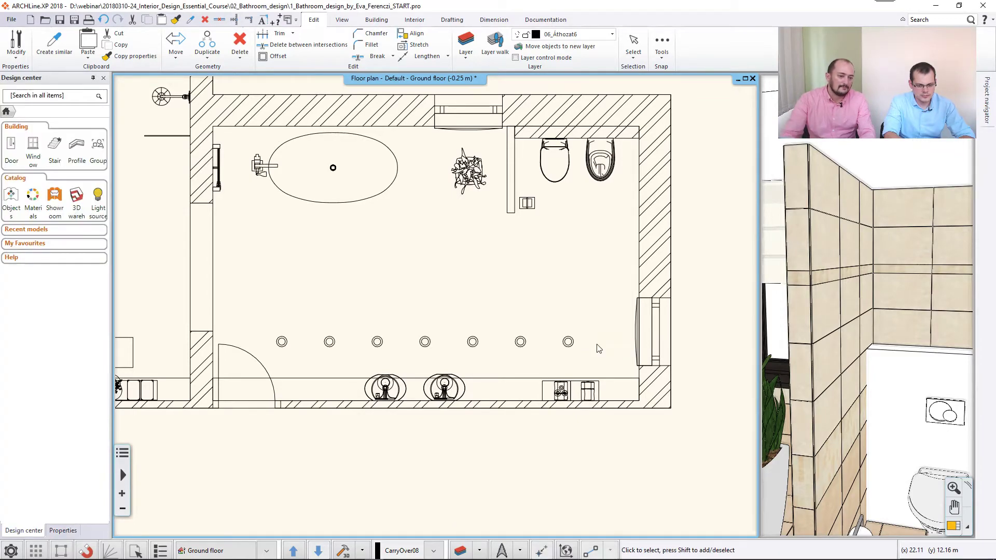
Step: Array the row of seven spot lights towards the bathtub wall with 2 copies over about 1.95 m
{"action": "left_click_drag", "start_coordinate": [266, 301], "coordinate": [635, 352]}
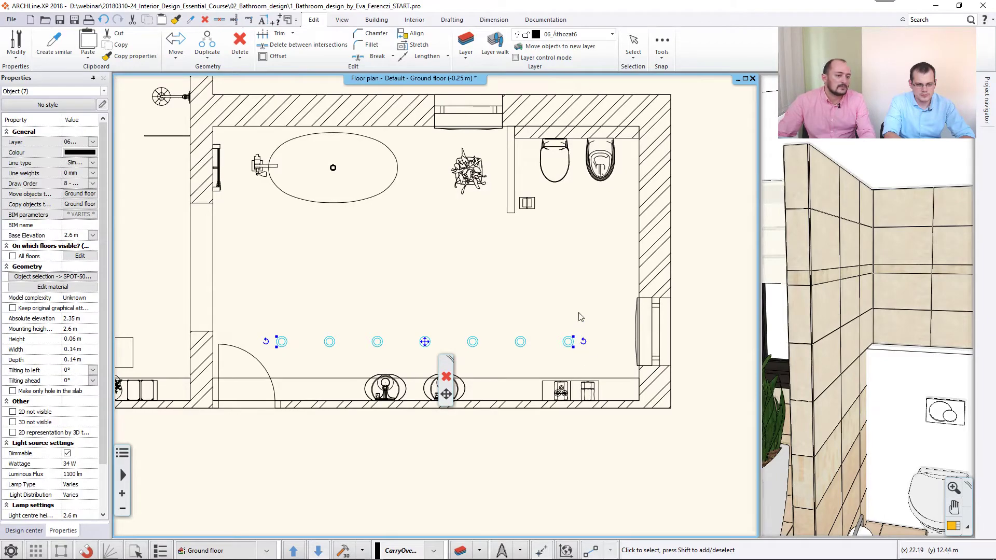
{"action": "left_click", "coordinate": [207, 56]}
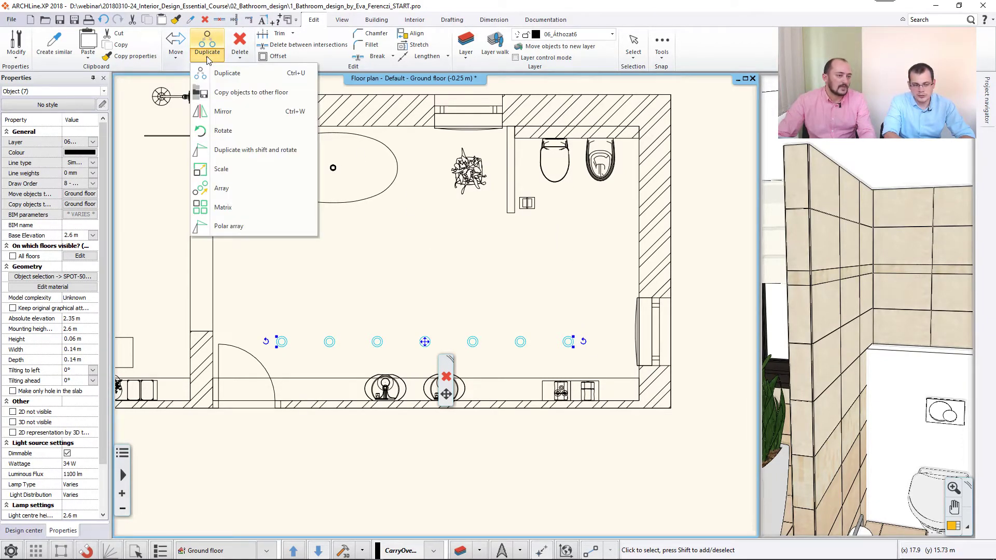
{"action": "left_click", "coordinate": [222, 188]}
{"action": "type", "text": "2"}
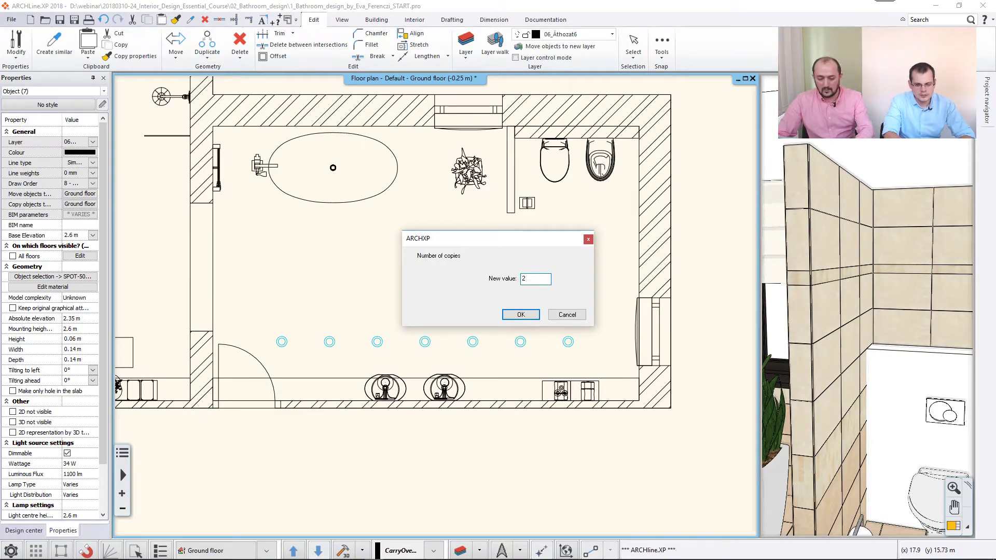
{"action": "left_click", "coordinate": [510, 315]}
{"action": "left_click", "coordinate": [569, 337]}
{"action": "left_click", "coordinate": [569, 189]}
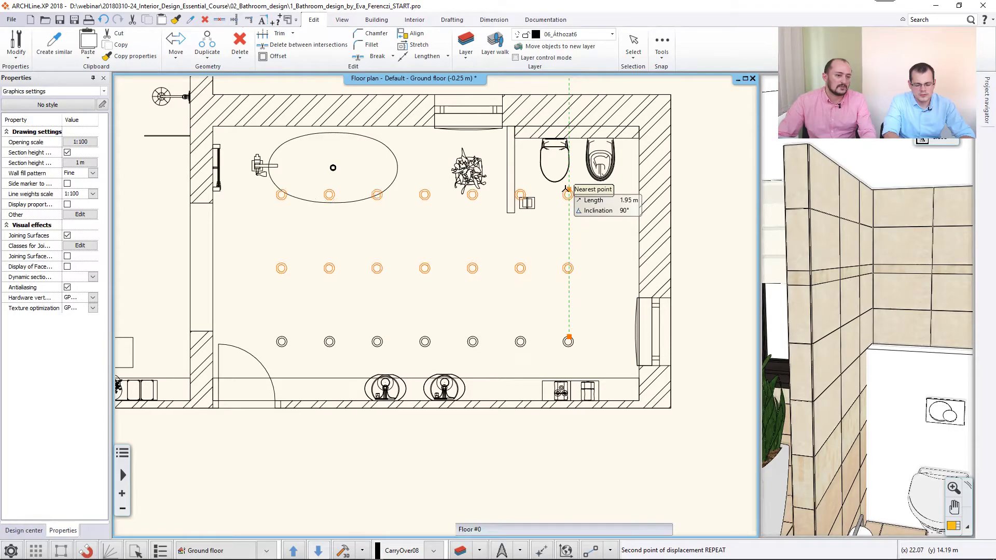
{"action": "middle_click_drag", "start_coordinate": [349, 253], "coordinate": [447, 234]}
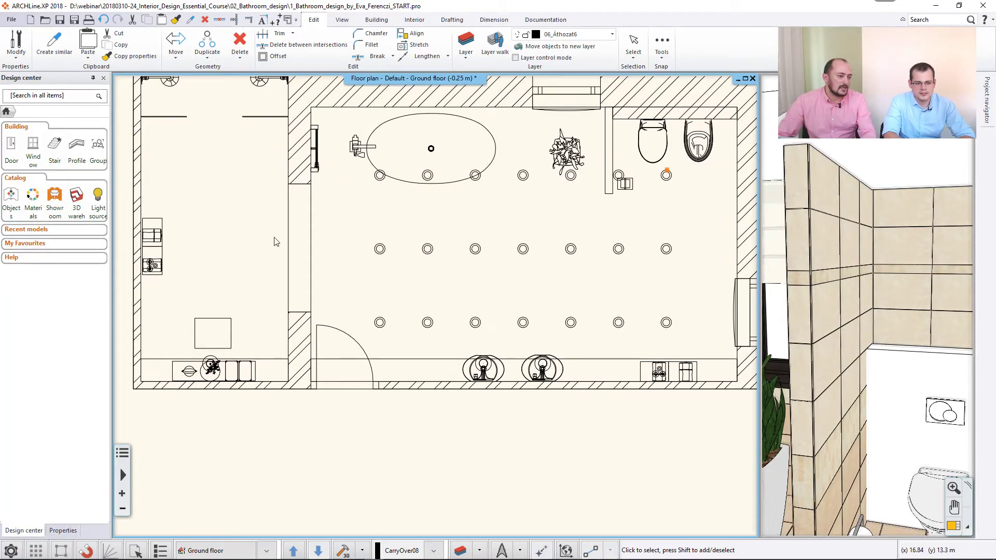
Step: Open the bathroom design project numbered 4 and marked FINAL, closing the current project without saving
{"action": "left_click", "coordinate": [11, 20]}
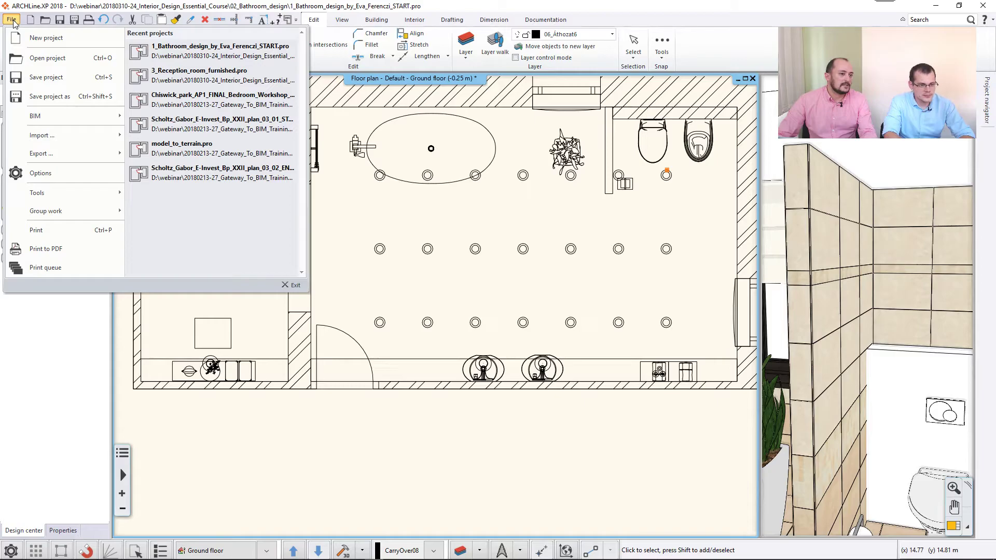
{"action": "left_click", "coordinate": [50, 58]}
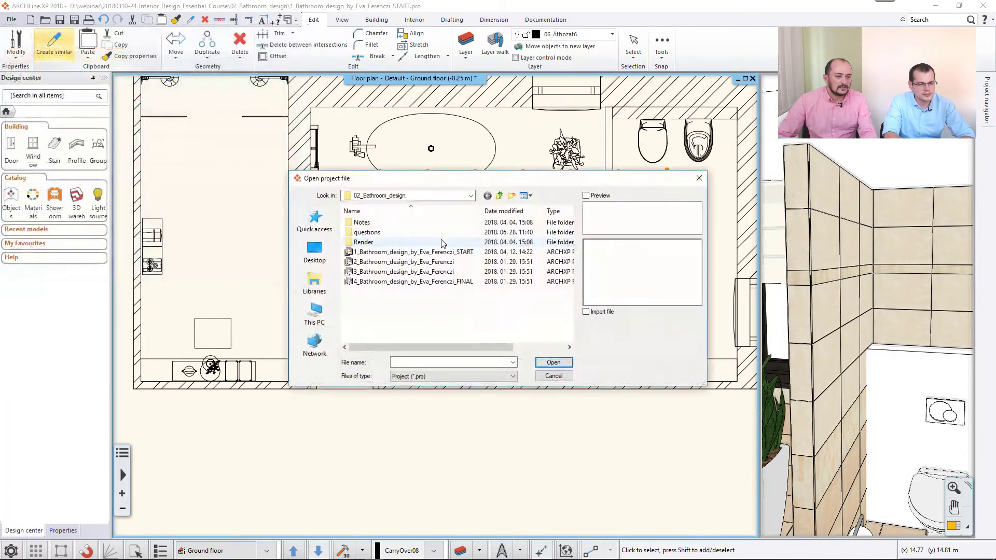
{"action": "left_click", "coordinate": [447, 280]}
{"action": "left_click", "coordinate": [553, 362]}
{"action": "left_click", "coordinate": [425, 413]}
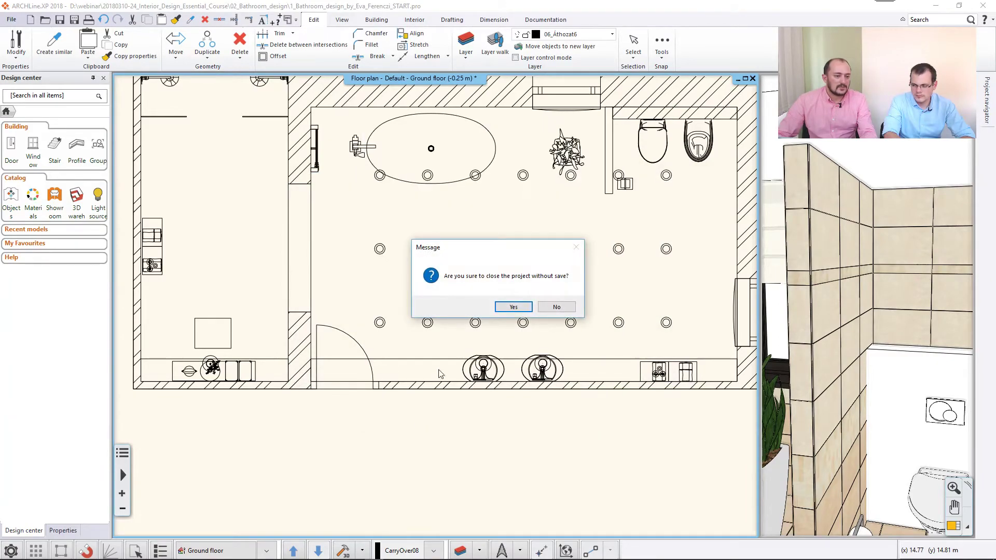
{"action": "left_click", "coordinate": [515, 308]}
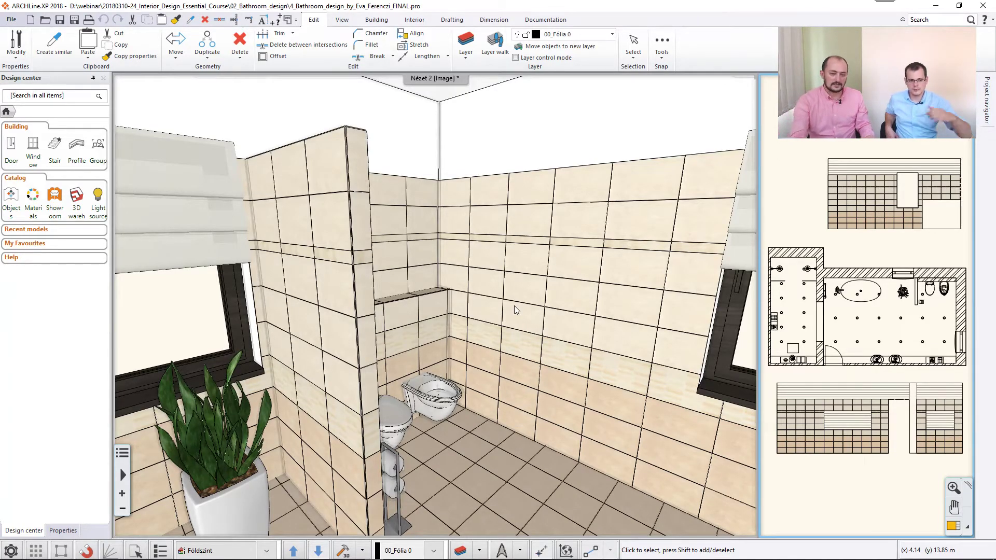
Step: Switch the perspective to Nézet_4 and export a tiling quantity report of walls and slabs to Excel, overwriting the Tiling file
{"action": "left_click", "coordinate": [509, 307]}
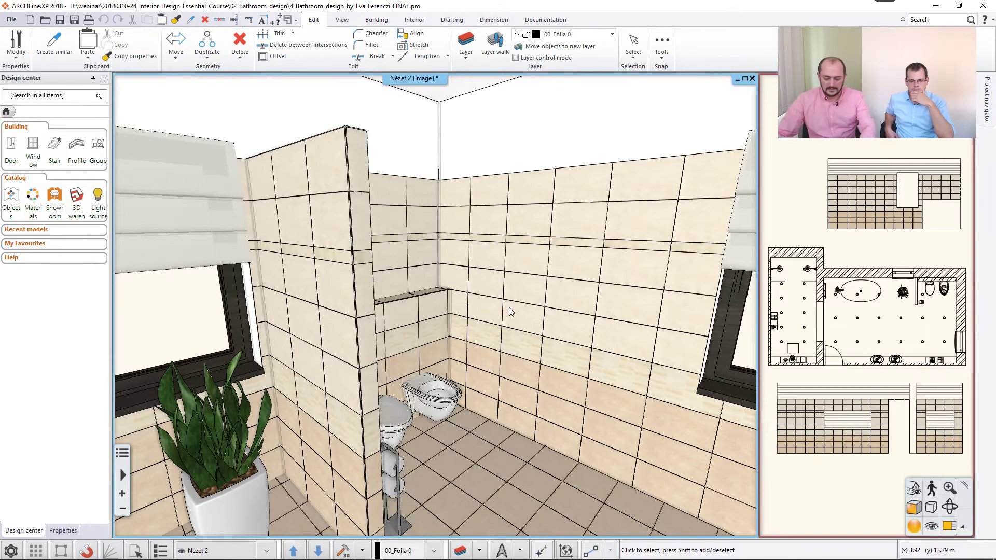
{"action": "key", "text": "Left"}
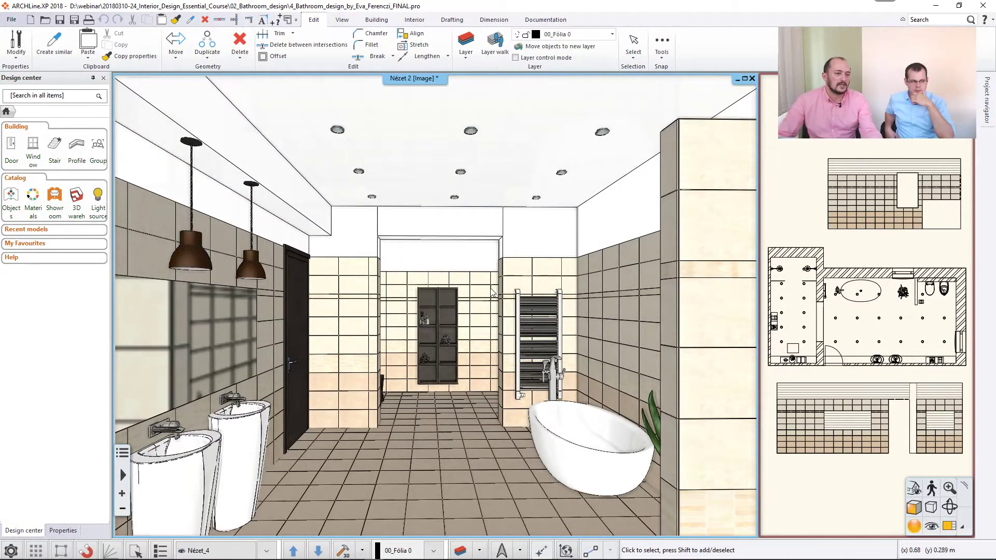
{"action": "left_click", "coordinate": [545, 20]}
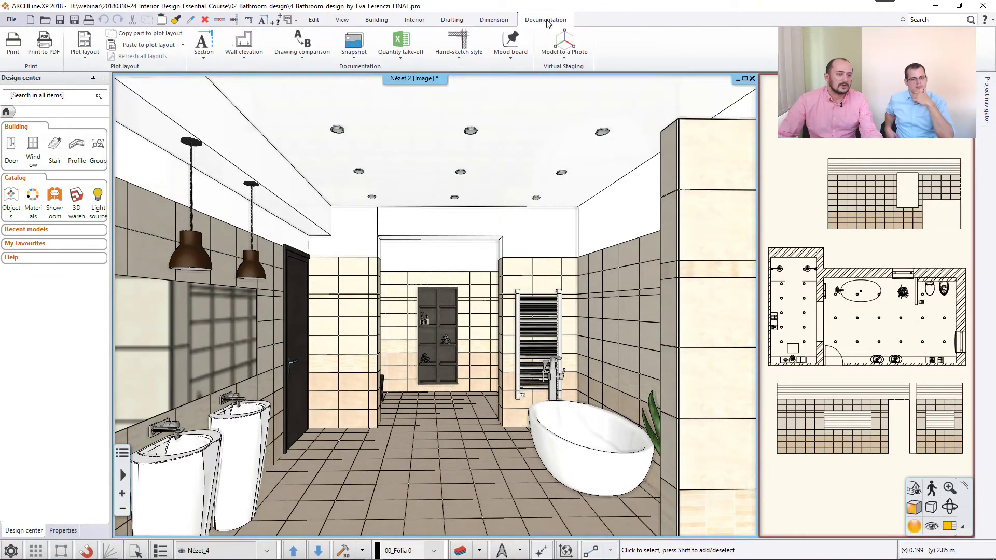
{"action": "left_click", "coordinate": [409, 56]}
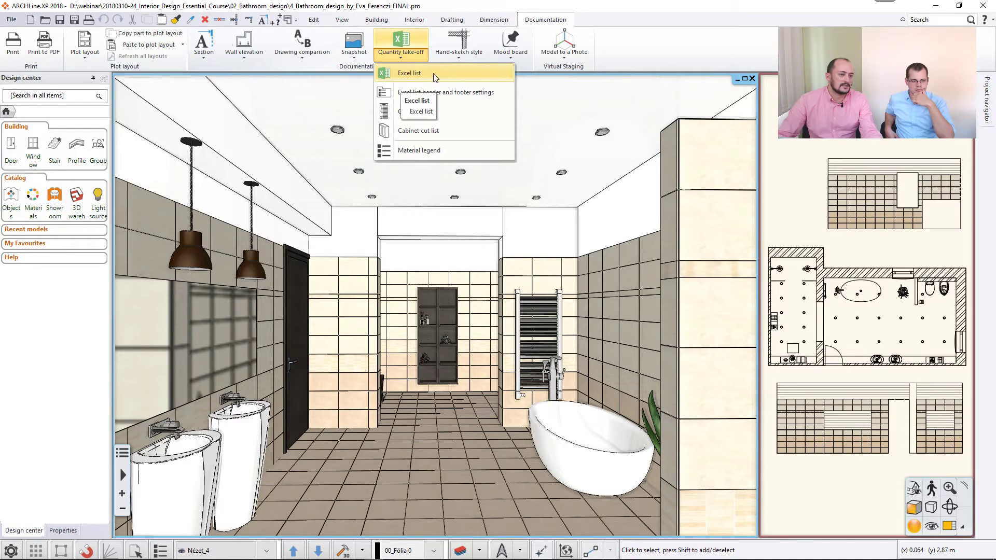
{"action": "left_click", "coordinate": [409, 73]}
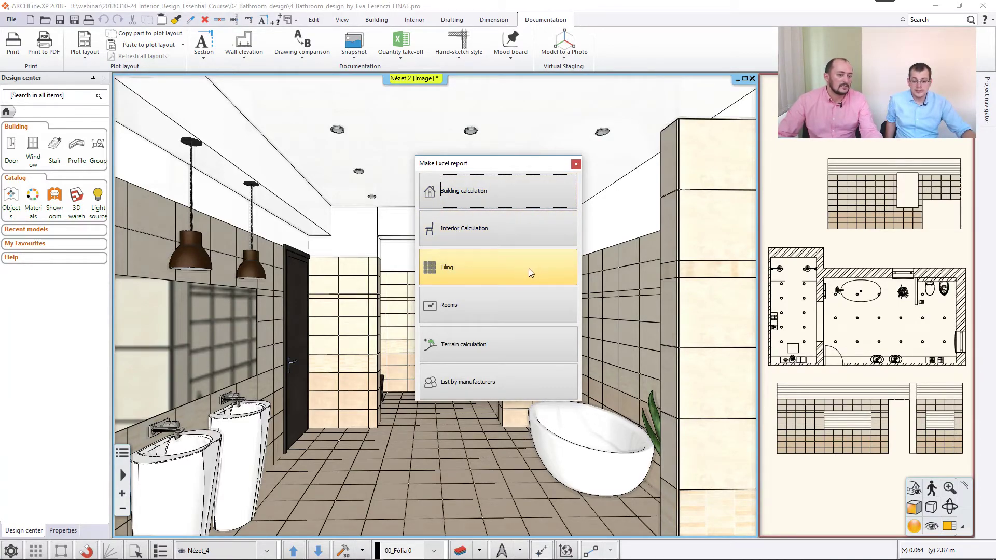
{"action": "left_click", "coordinate": [481, 267]}
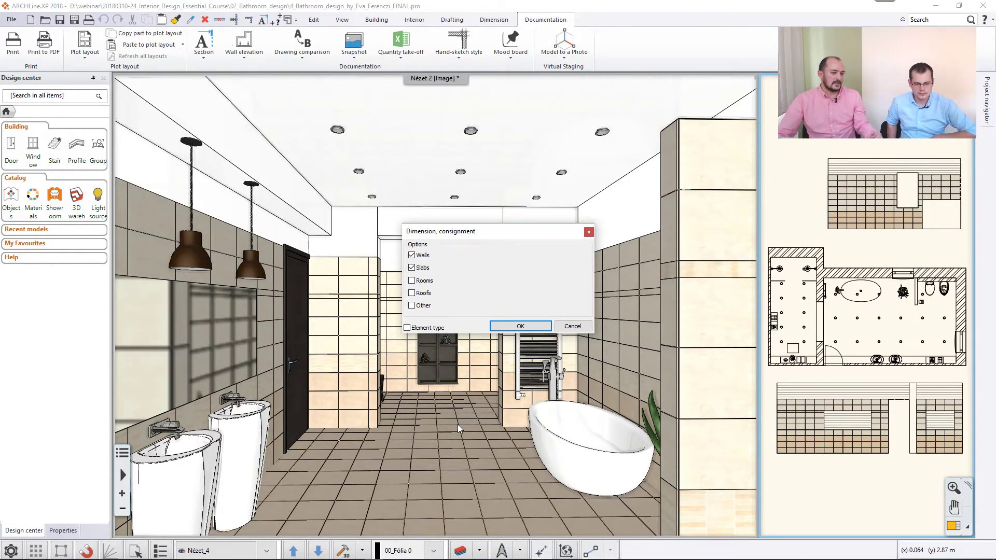
{"action": "left_click", "coordinate": [520, 326]}
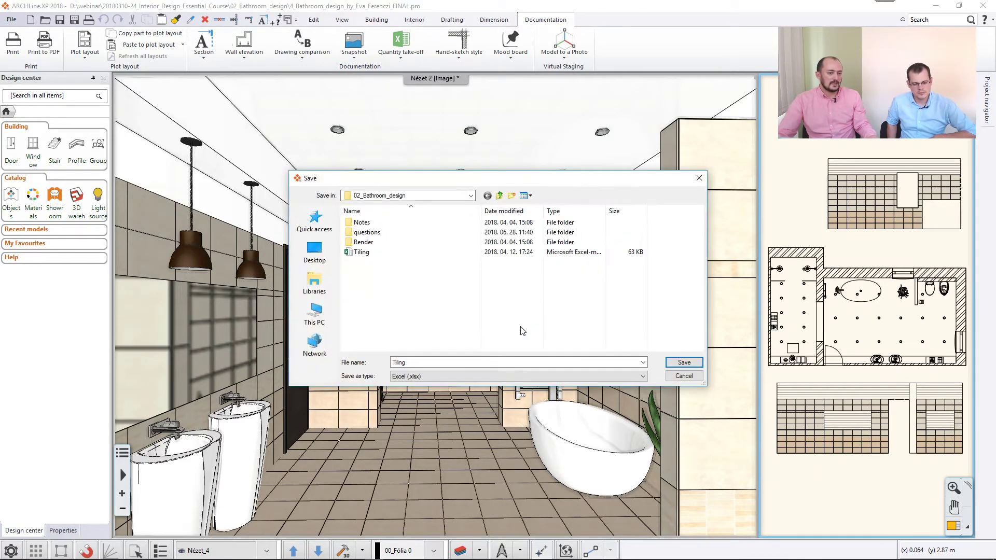
{"action": "left_click", "coordinate": [363, 252]}
{"action": "left_click", "coordinate": [680, 364]}
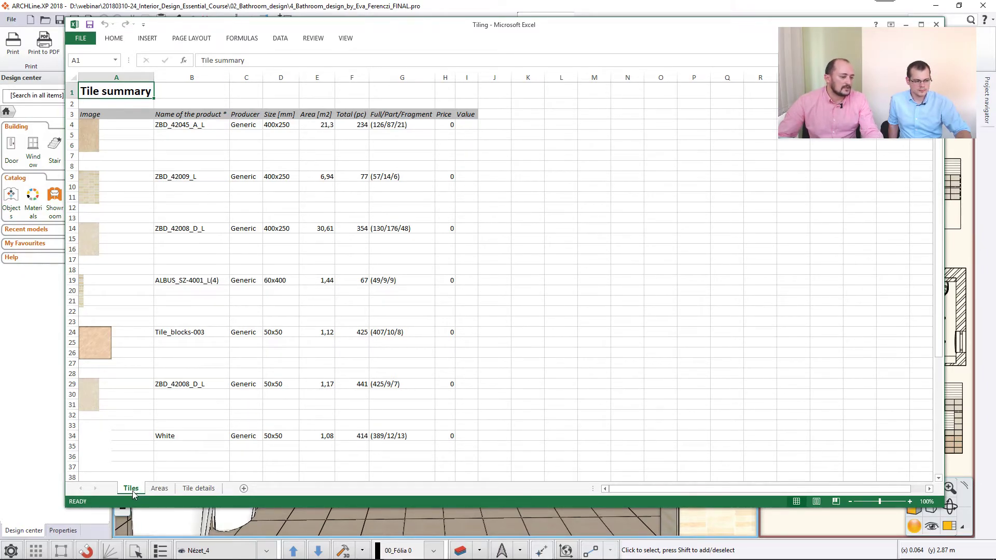
Step: Examine the report's untiled areas and detailed tile data, including the whole, over 50% and under 50% counts for the first wall row
{"action": "left_click", "coordinate": [159, 489]}
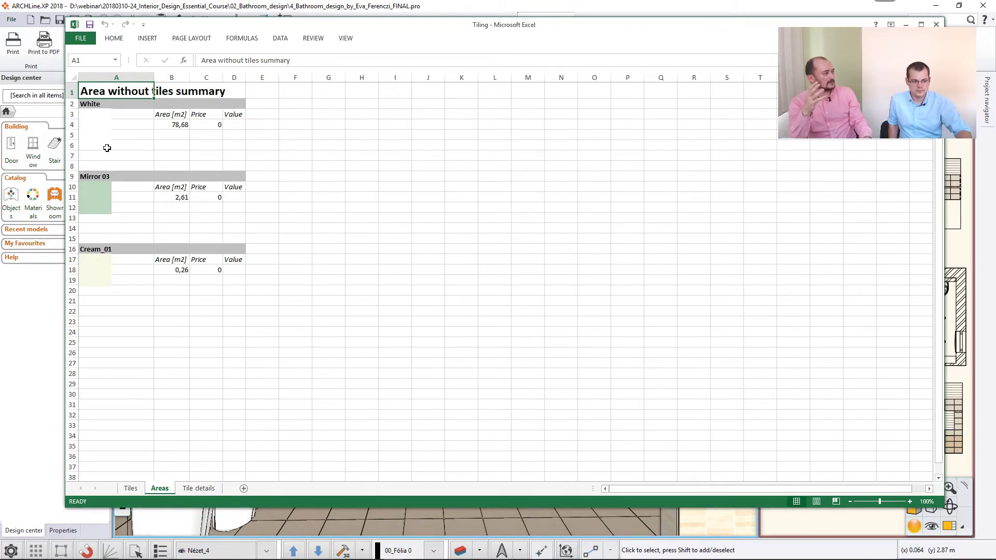
{"action": "left_click", "coordinate": [197, 488]}
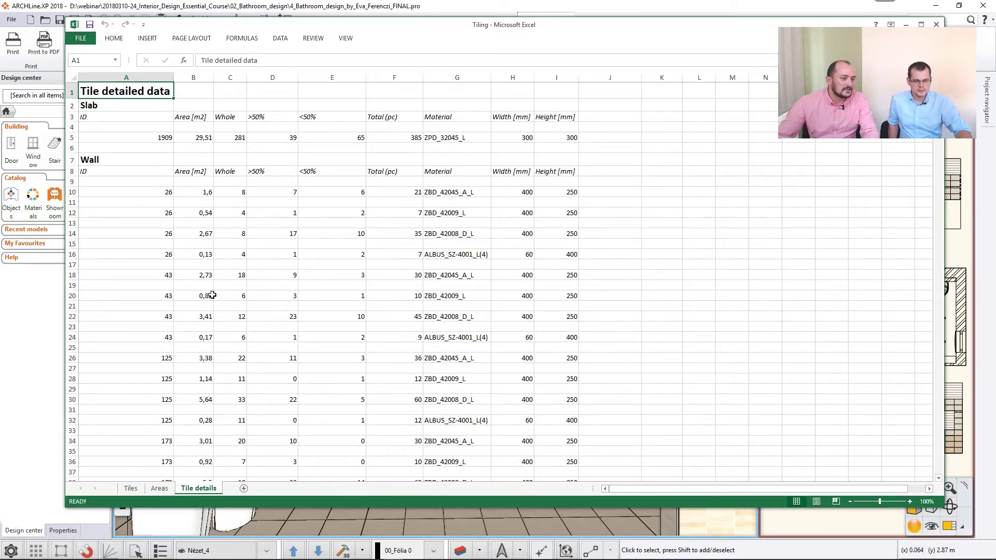
{"action": "left_click", "coordinate": [229, 193]}
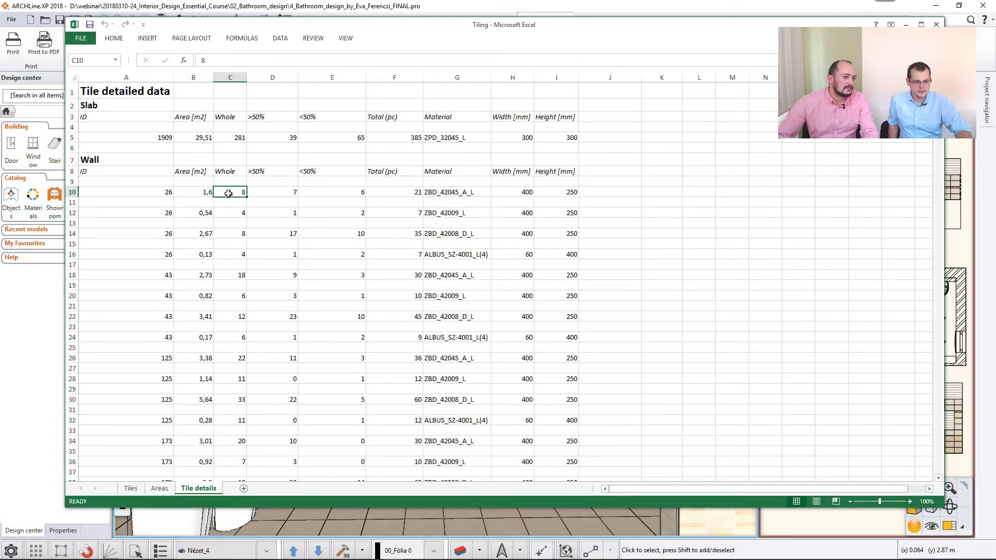
{"action": "left_click", "coordinate": [290, 193]}
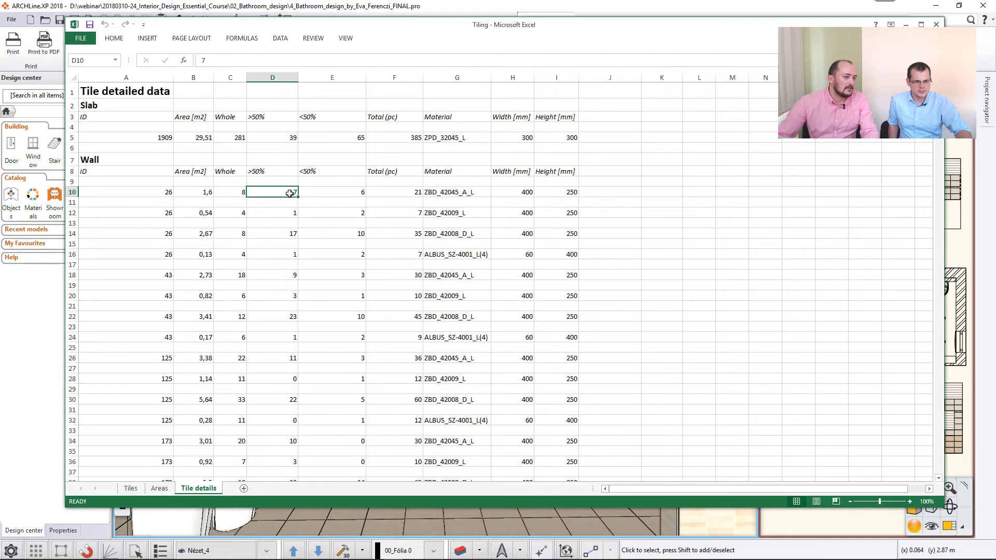
{"action": "left_click", "coordinate": [326, 193]}
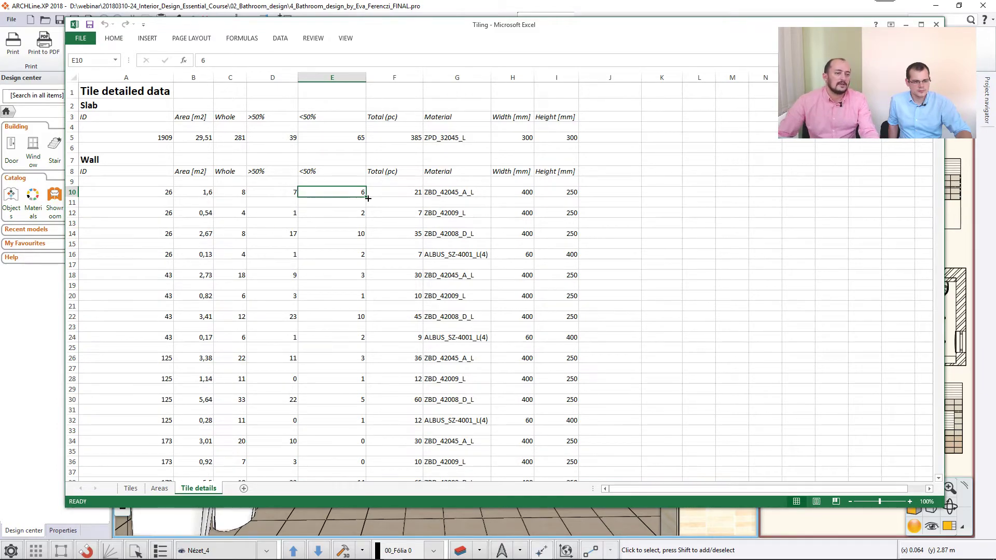
{"action": "left_click", "coordinate": [501, 15]}
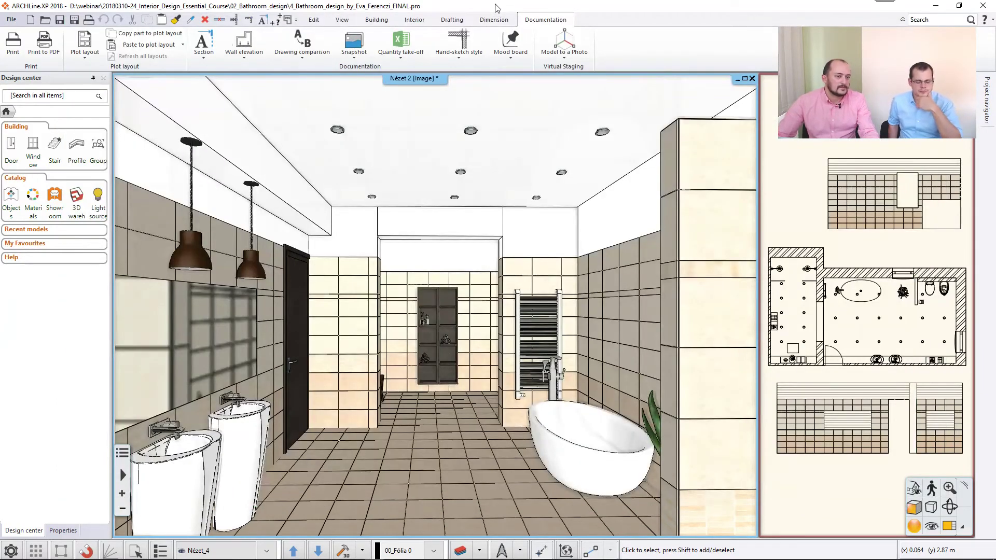
Step: Try to select the wall with ID equal to 26 by its properties from the perspective view
{"action": "left_click", "coordinate": [340, 19]}
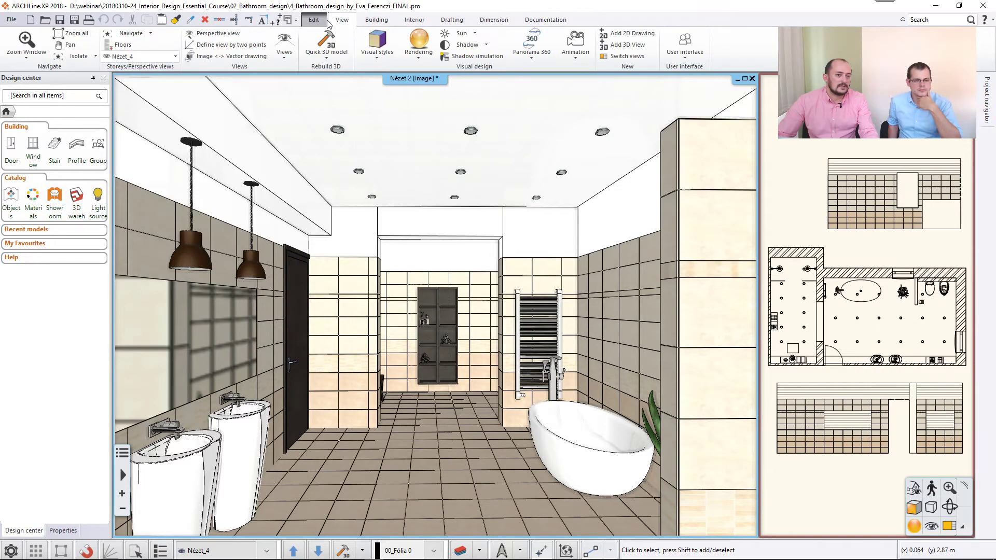
{"action": "left_click", "coordinate": [317, 21]}
{"action": "left_click", "coordinate": [635, 57]}
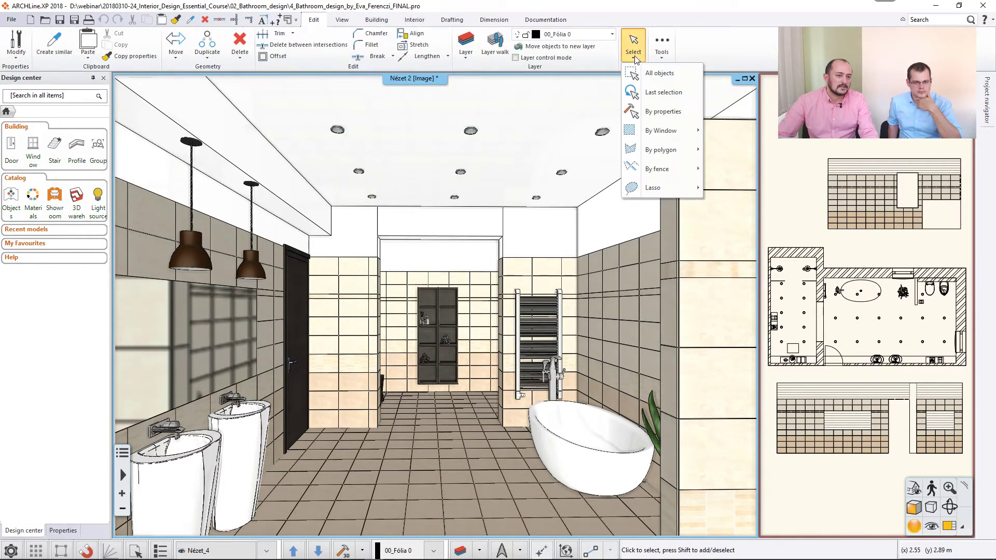
{"action": "left_click", "coordinate": [667, 111]}
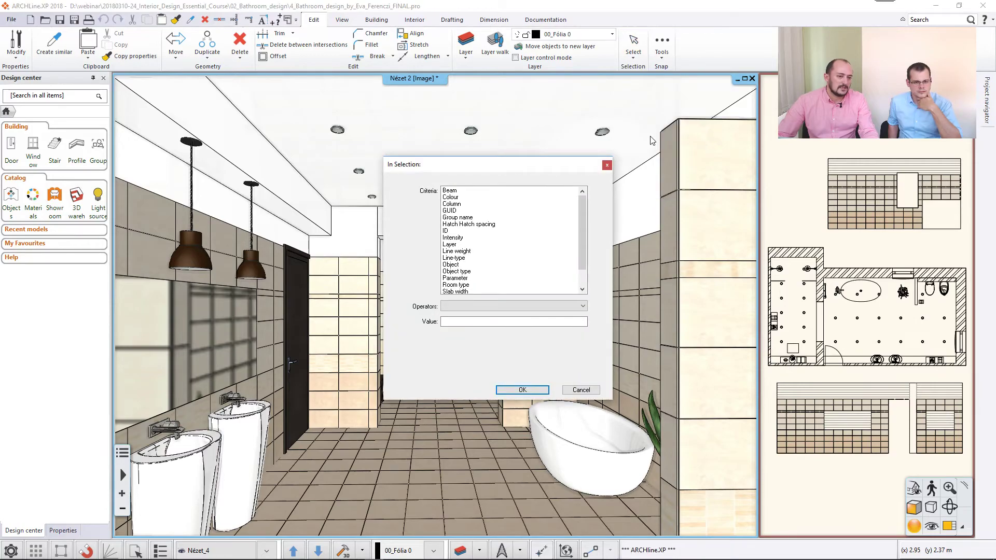
{"action": "left_click", "coordinate": [450, 232]}
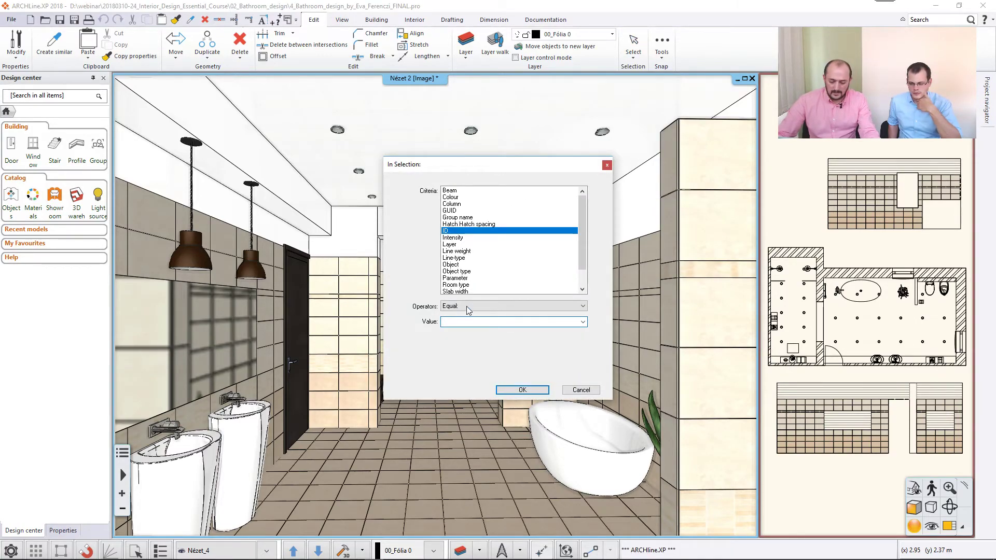
{"action": "type", "text": "26"}
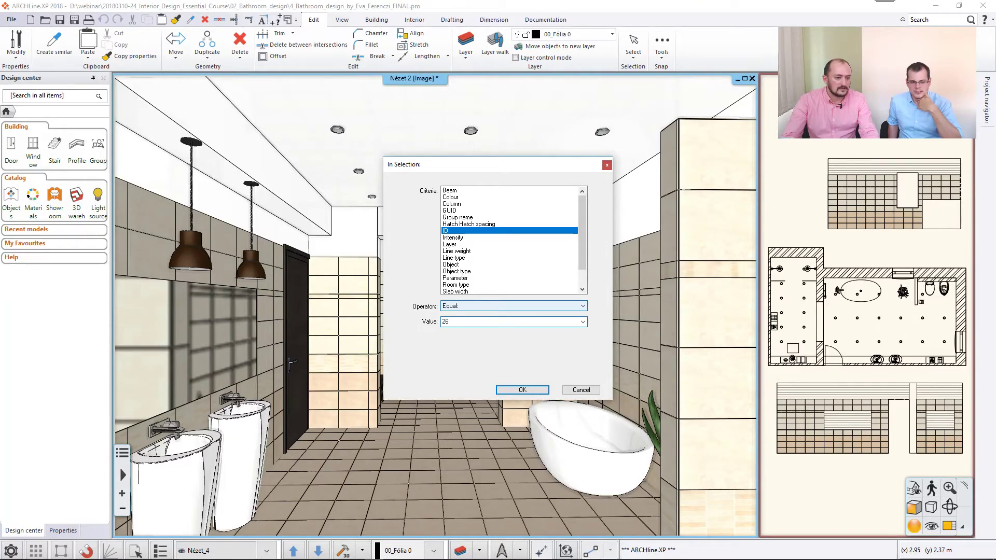
{"action": "key", "text": "Return"}
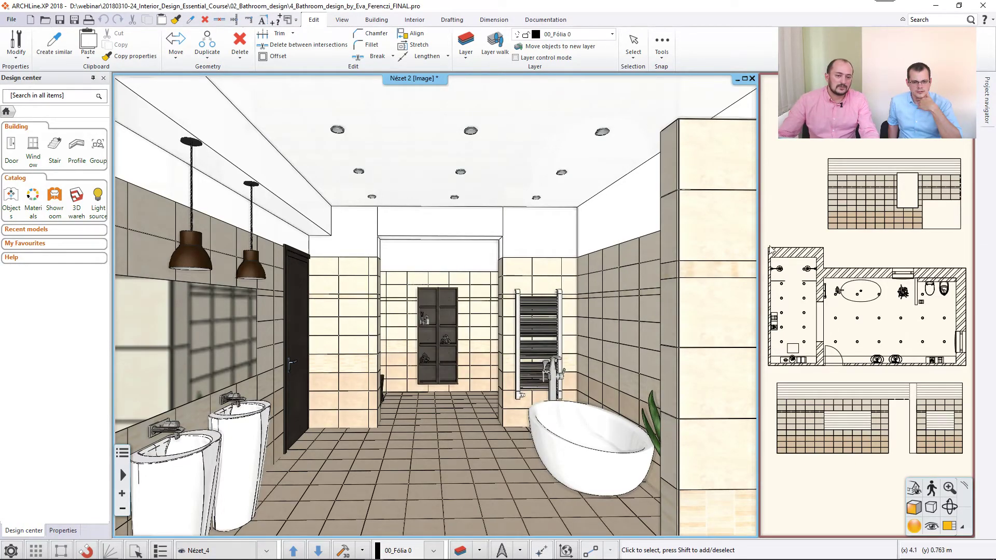
{"action": "left_click", "coordinate": [795, 234]}
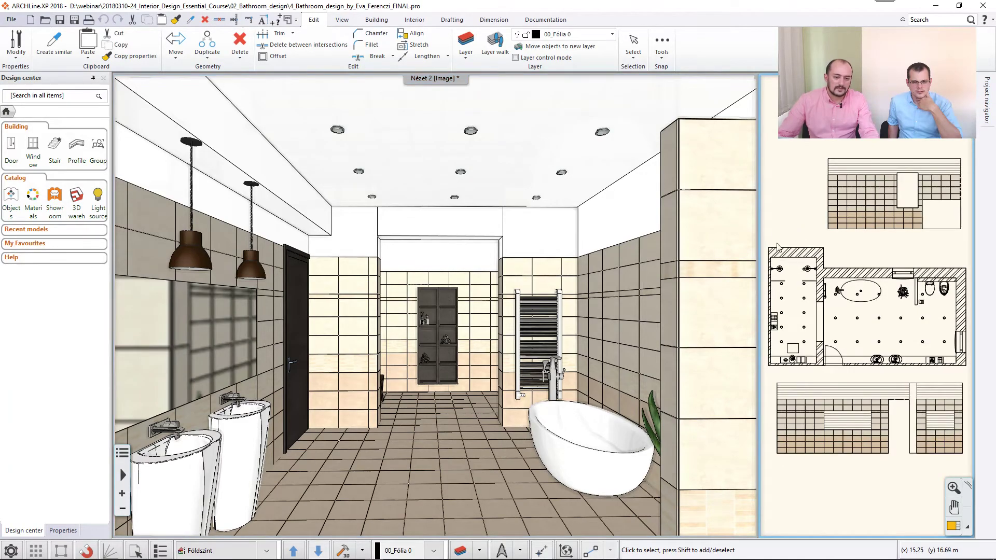
Step: Make the floor plan the main view, locate the wall with ID equal to 26 by its properties, and clear the selection
{"action": "left_click", "coordinate": [953, 525]}
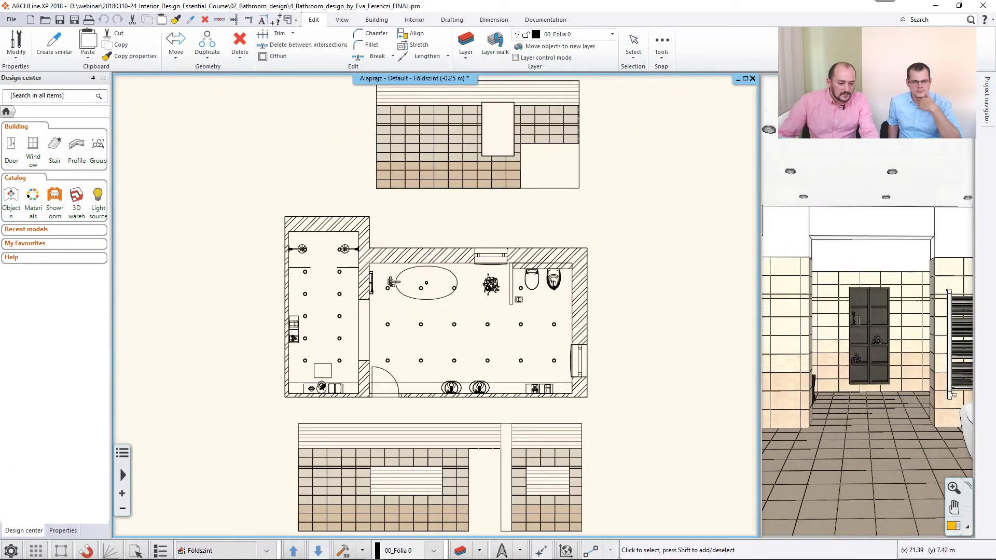
{"action": "left_click", "coordinate": [393, 553]}
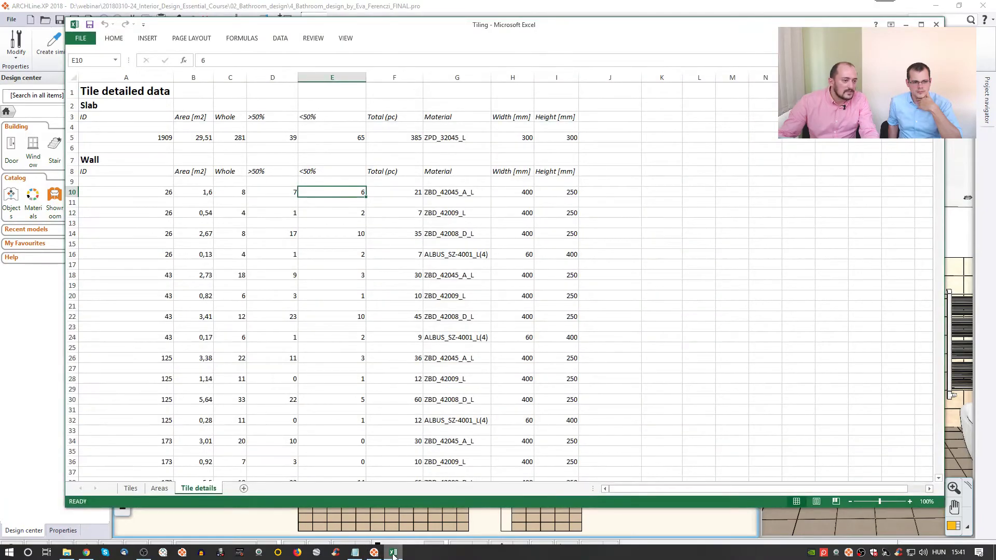
{"action": "left_click", "coordinate": [393, 553]}
{"action": "left_click", "coordinate": [634, 45]}
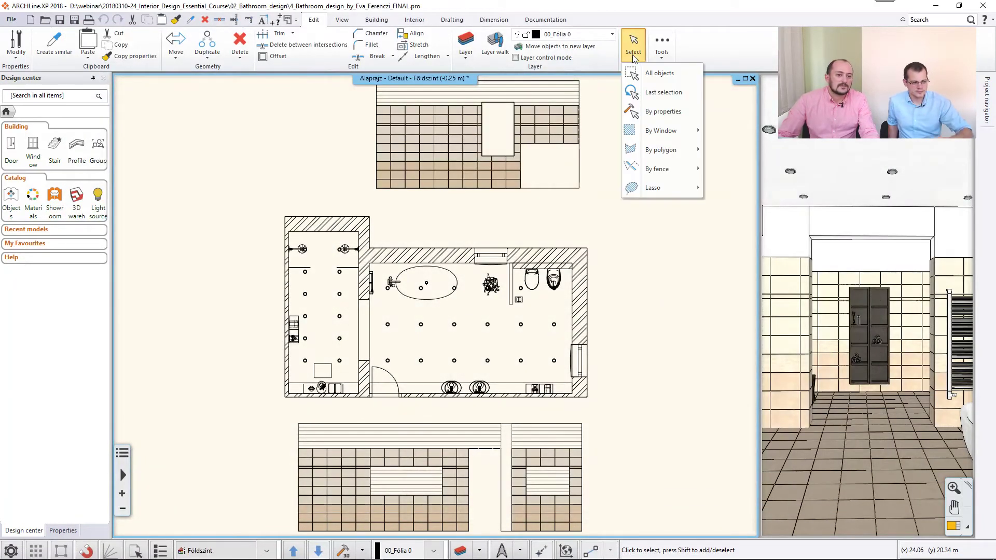
{"action": "left_click", "coordinate": [656, 116]}
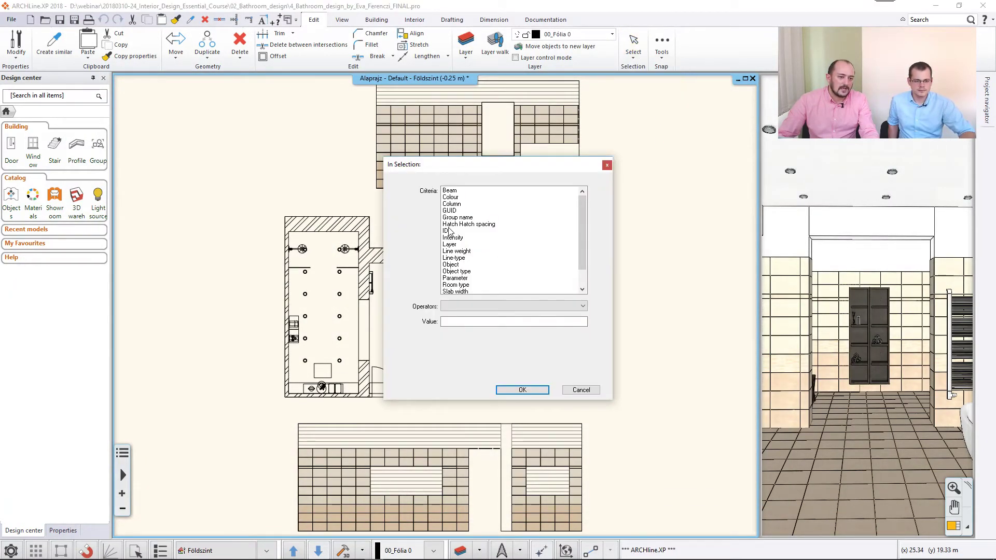
{"action": "left_click", "coordinate": [451, 231]}
{"action": "type", "text": "25"}
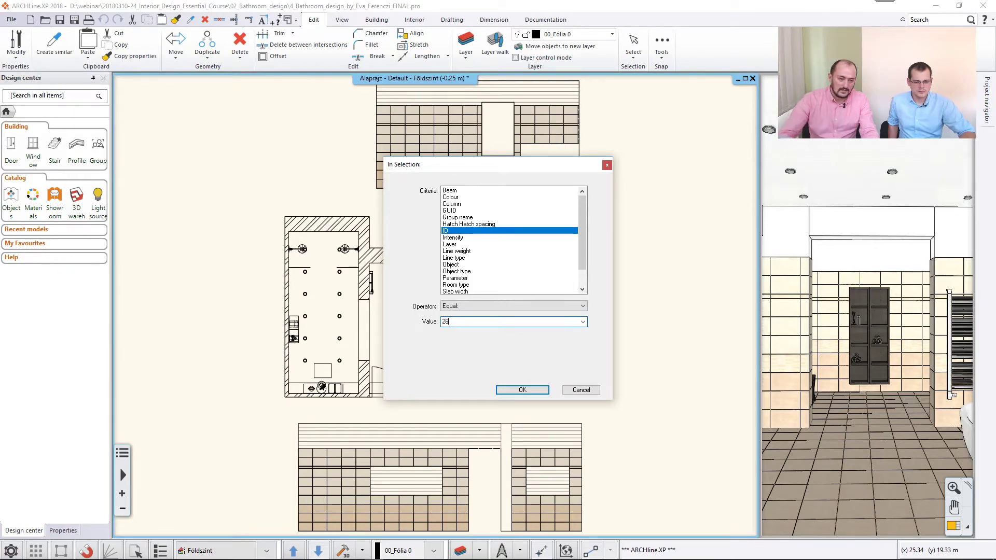
{"action": "left_click", "coordinate": [526, 391]}
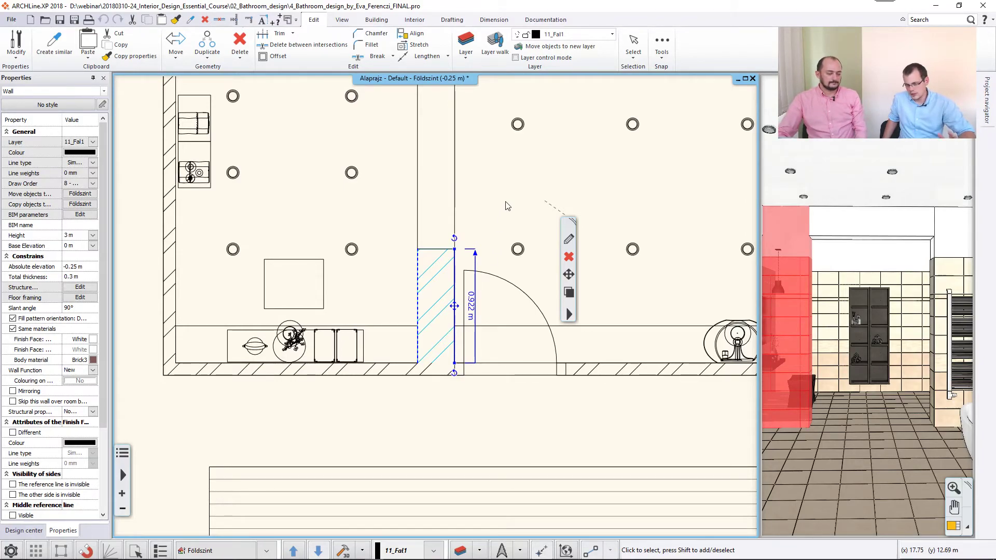
{"action": "left_click", "coordinate": [498, 183]}
{"action": "left_click", "coordinate": [512, 189]}
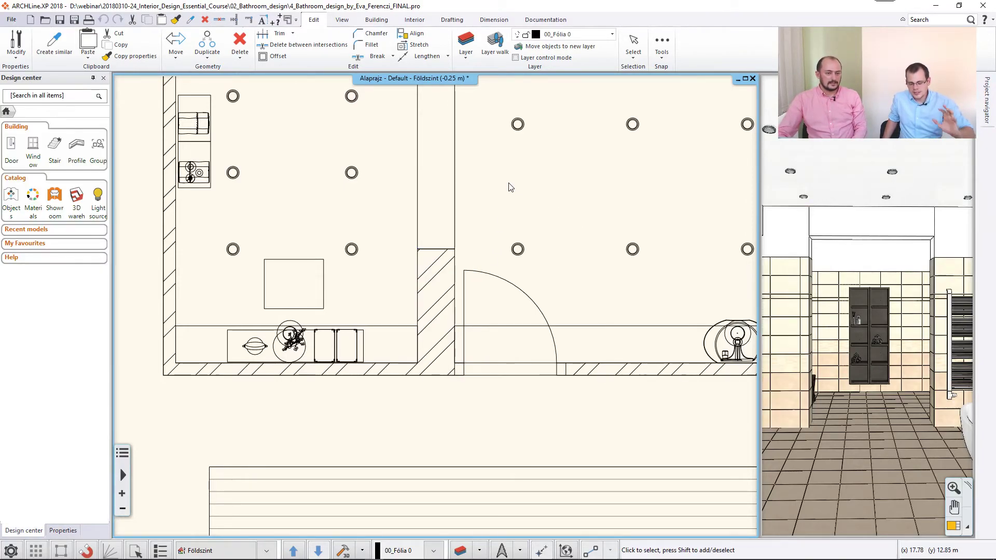
Step: Zoom the floor plan out to the whole bathroom and restore the Nézet_4 perspective as the main view
{"action": "scroll", "coordinate": [511, 188], "scroll_direction": "down", "scroll_amount": 3}
{"action": "middle_click_drag", "start_coordinate": [534, 185], "coordinate": [487, 246]}
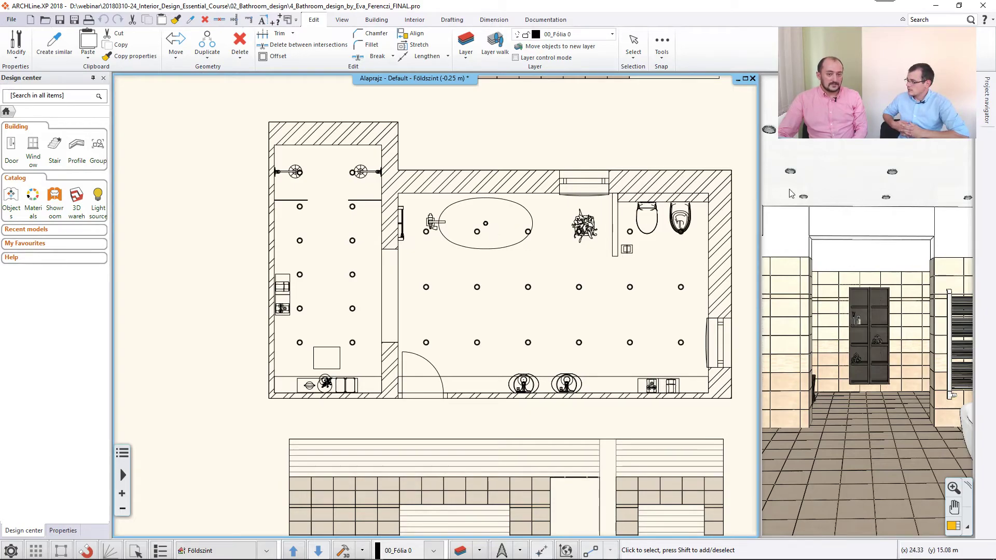
{"action": "left_click", "coordinate": [830, 191]}
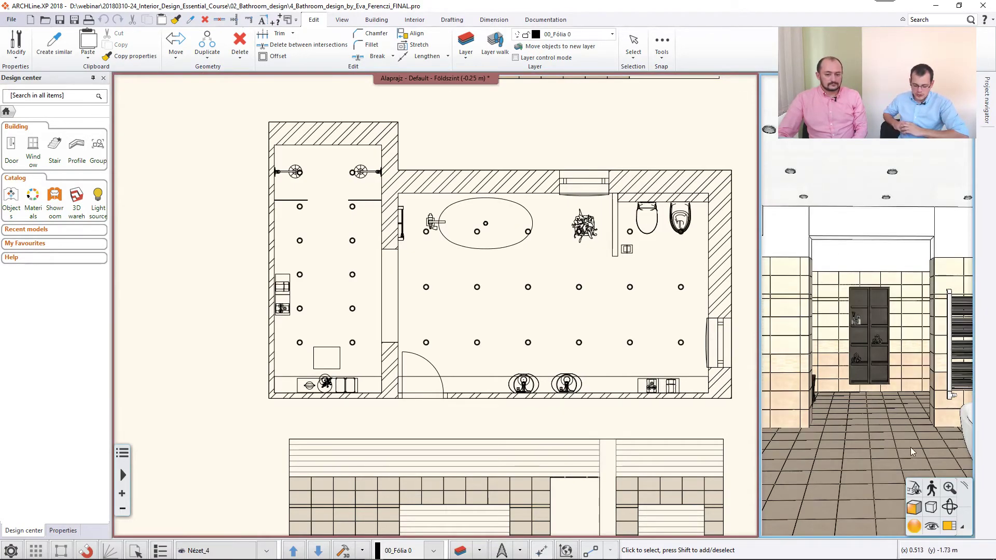
{"action": "left_click", "coordinate": [950, 488]}
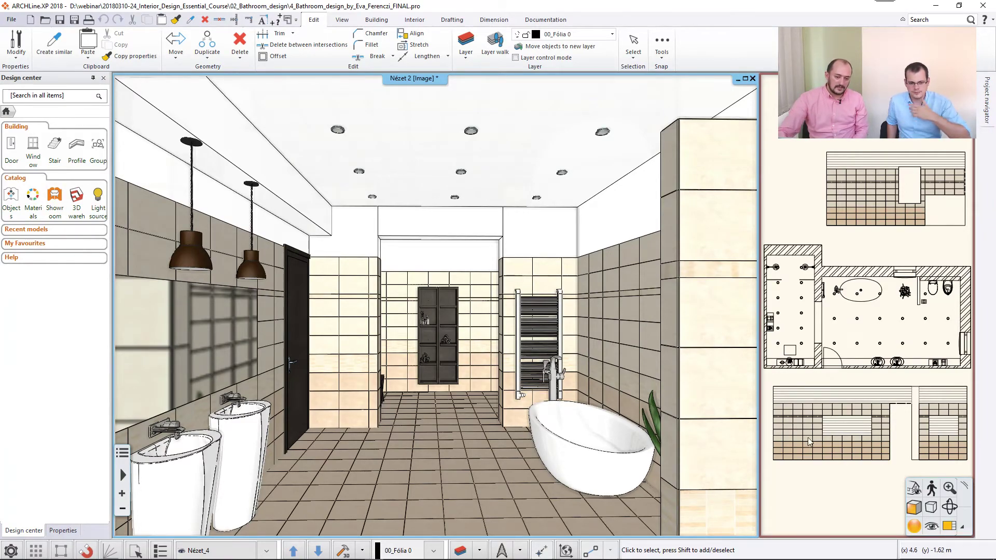
Step: Start a standalone real-time draft rendering of the bathroom perspective at 1280x720 (Widescreen 16:9 - HD) with artificial lights and sunlight enabled
{"action": "left_click", "coordinate": [914, 528]}
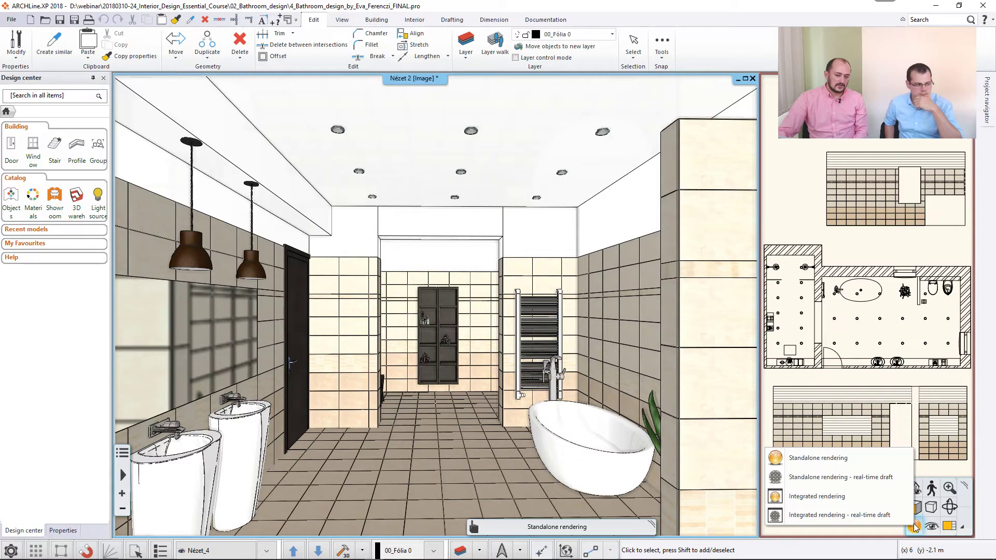
{"action": "left_click", "coordinate": [837, 478]}
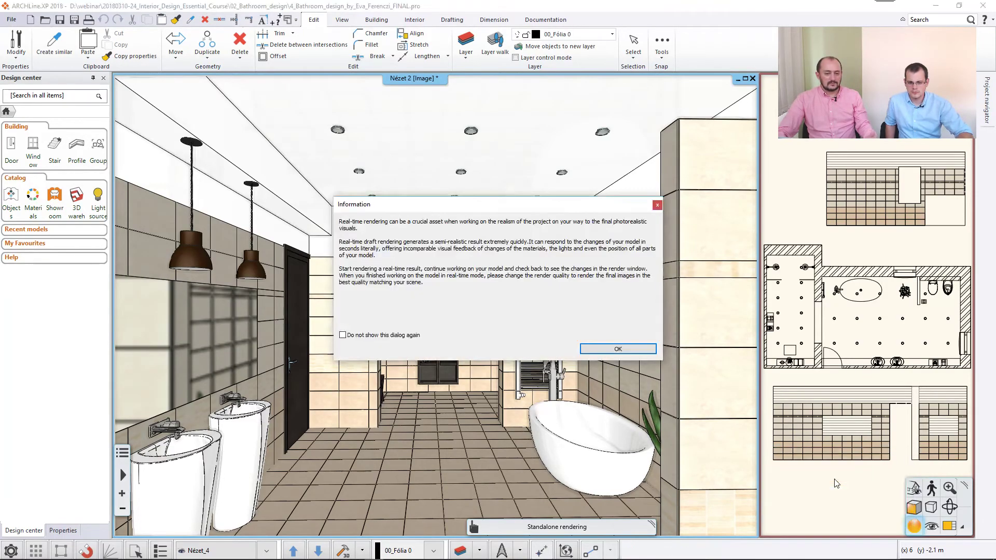
{"action": "left_click", "coordinate": [618, 351]}
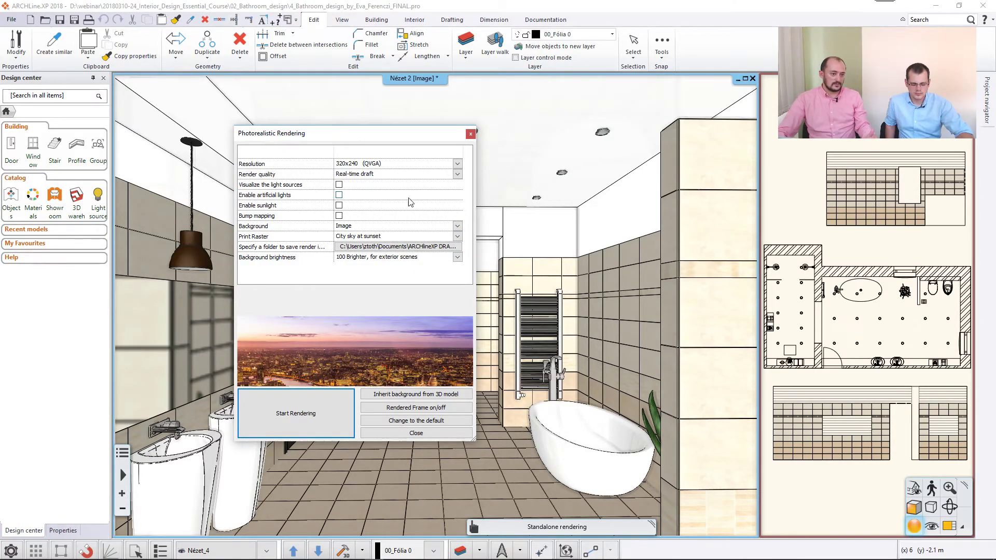
{"action": "left_click", "coordinate": [457, 163]}
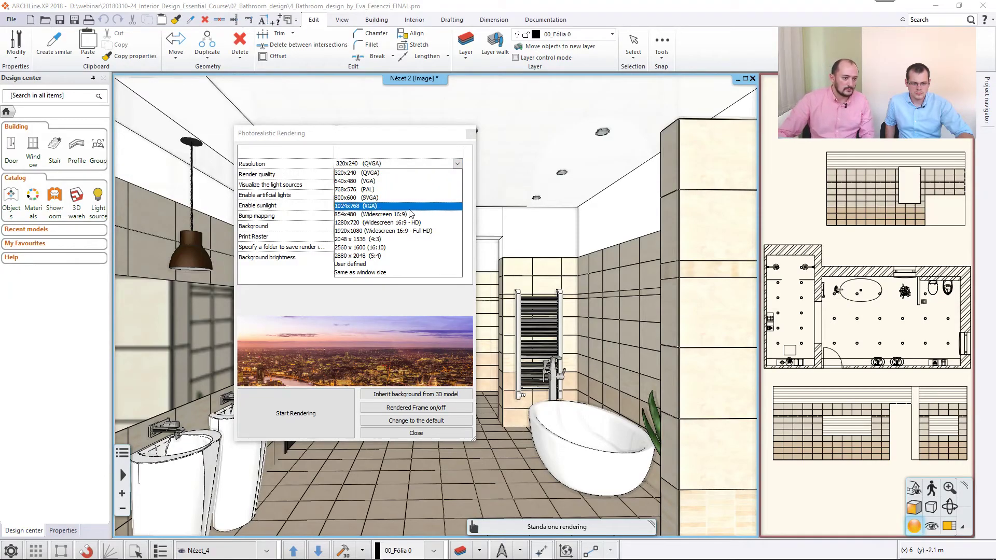
{"action": "left_click", "coordinate": [400, 223]}
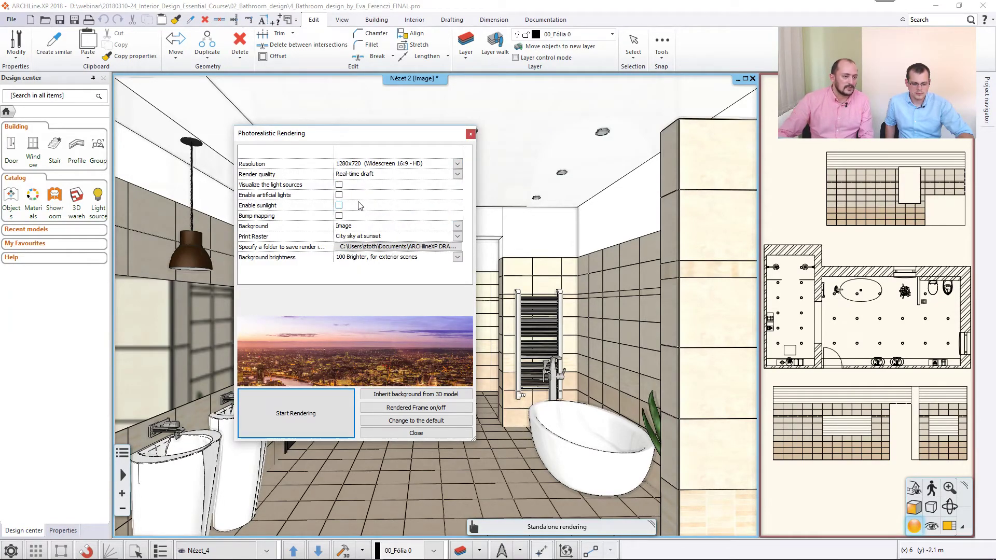
{"action": "left_click", "coordinate": [339, 195]}
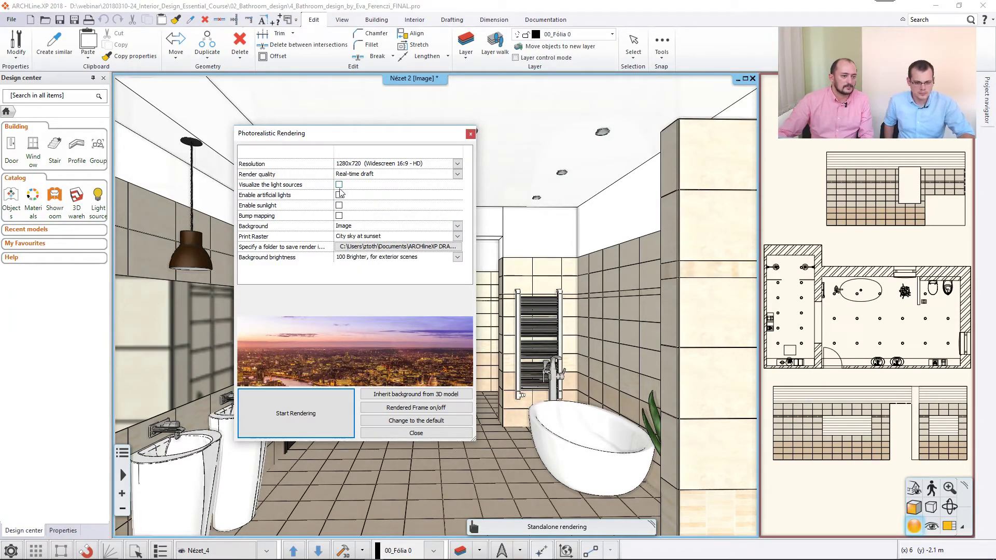
{"action": "left_click", "coordinate": [340, 206]}
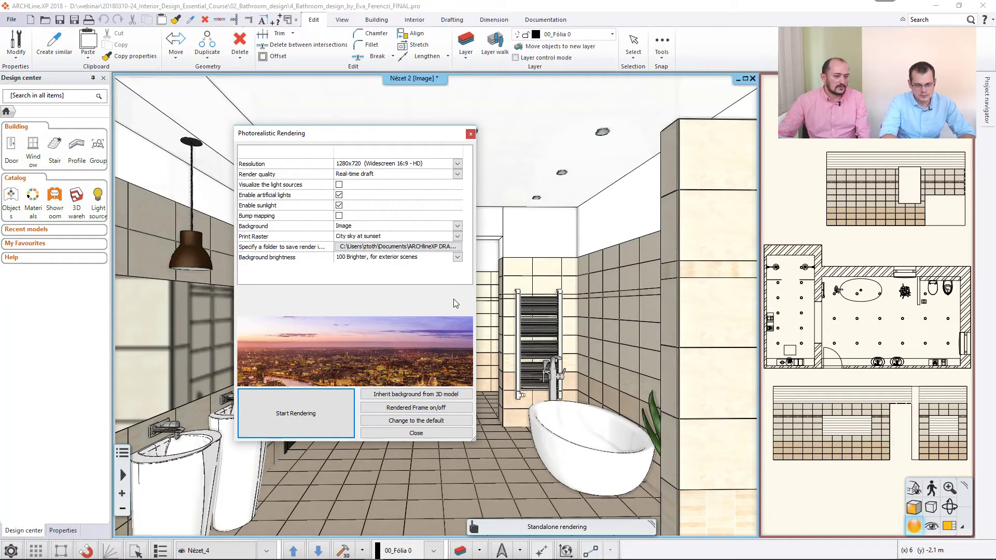
{"action": "left_click", "coordinate": [303, 415]}
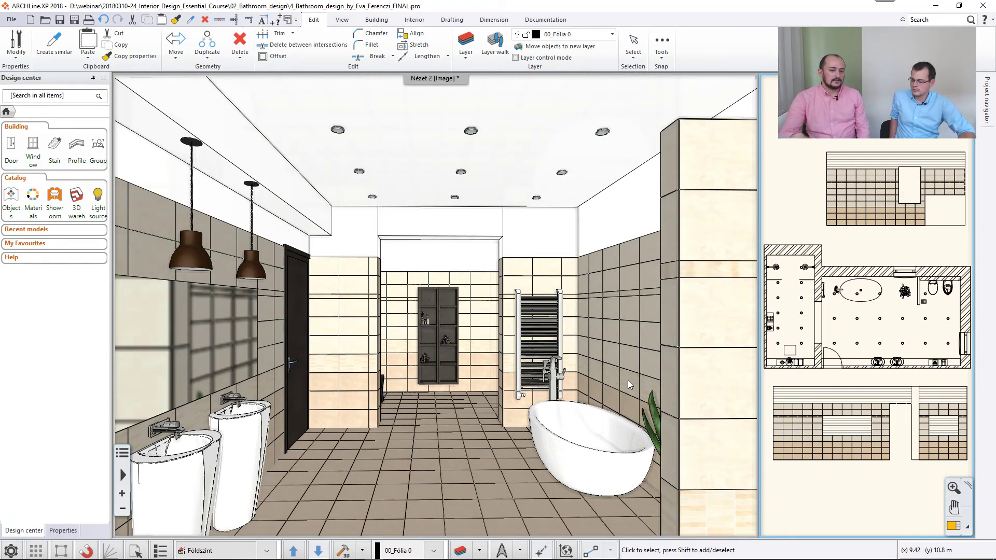
{"action": "right_click", "coordinate": [839, 203]}
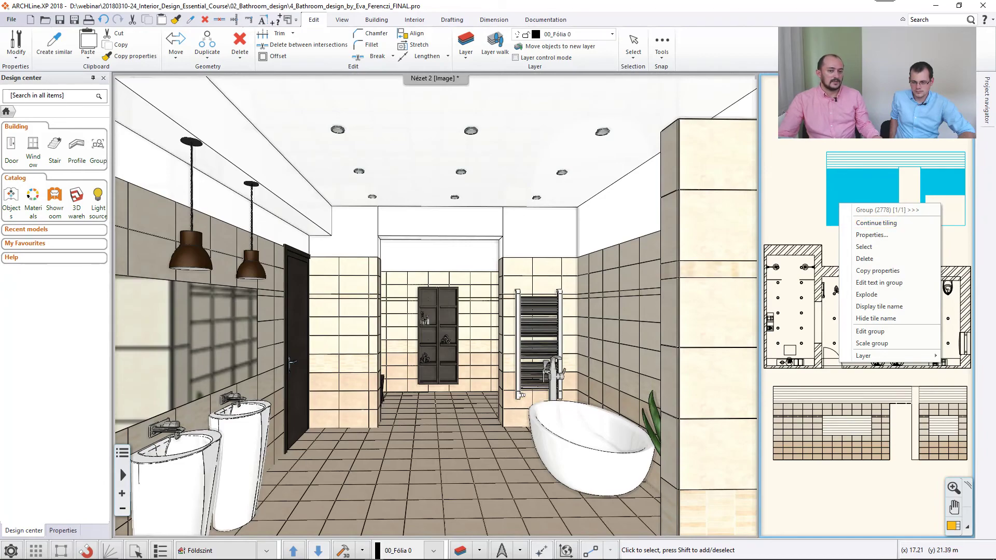
{"action": "key", "text": "Escape"}
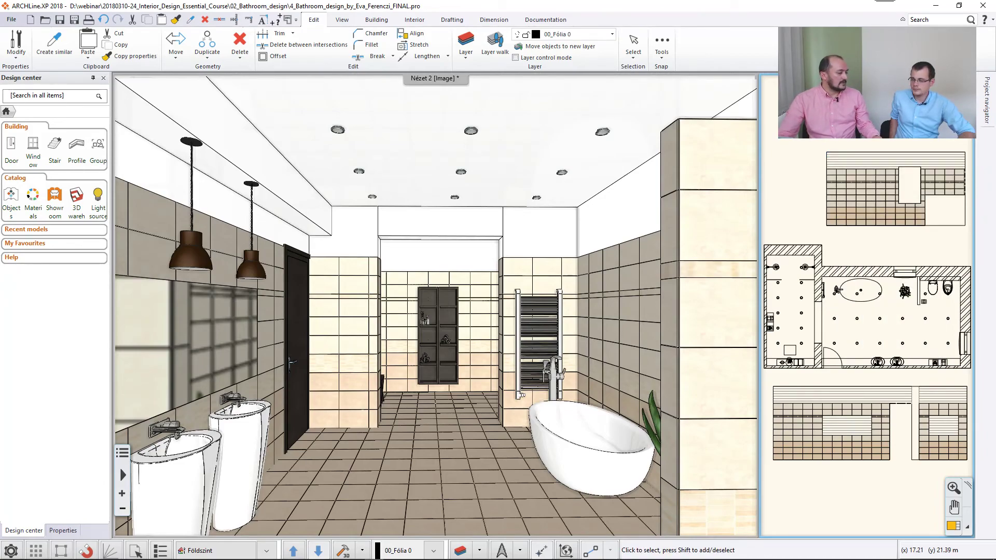